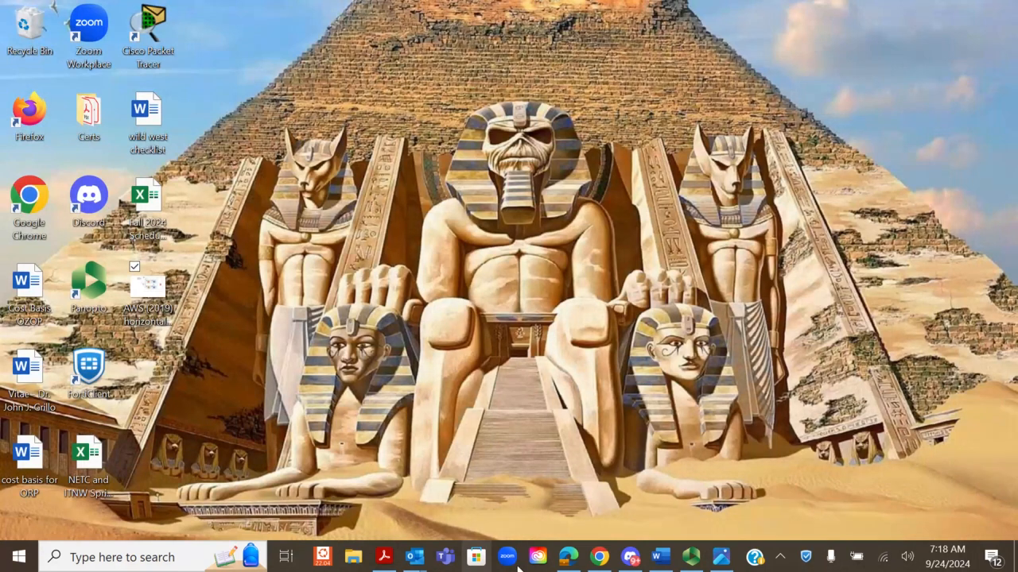
Step: Switch to Chrome and bring up the Launch AWS Academy Learner Lab page
{"action": "left_click", "coordinate": [607, 562]}
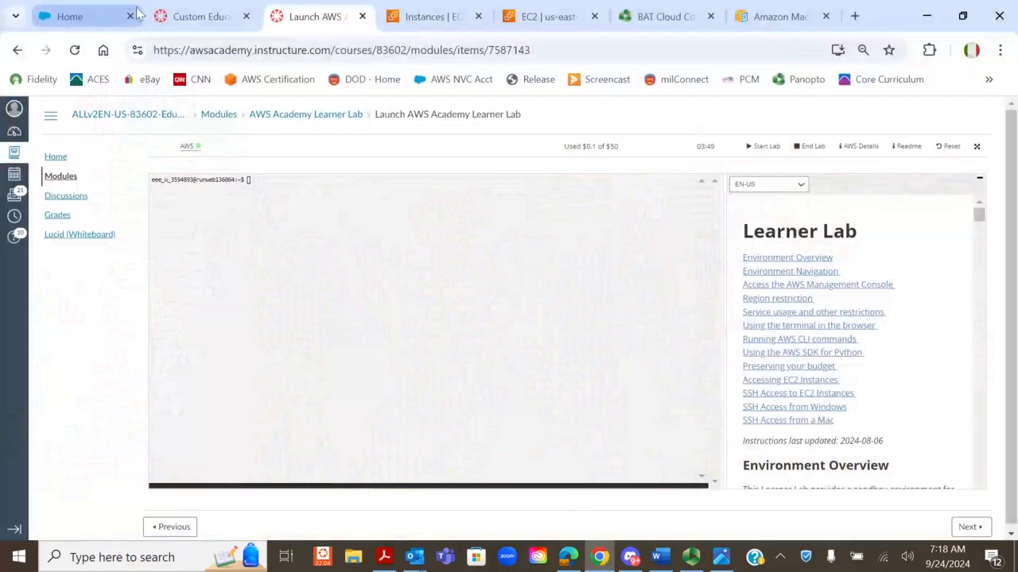
{"action": "left_click", "coordinate": [197, 16]}
{"action": "left_click", "coordinate": [295, 19]}
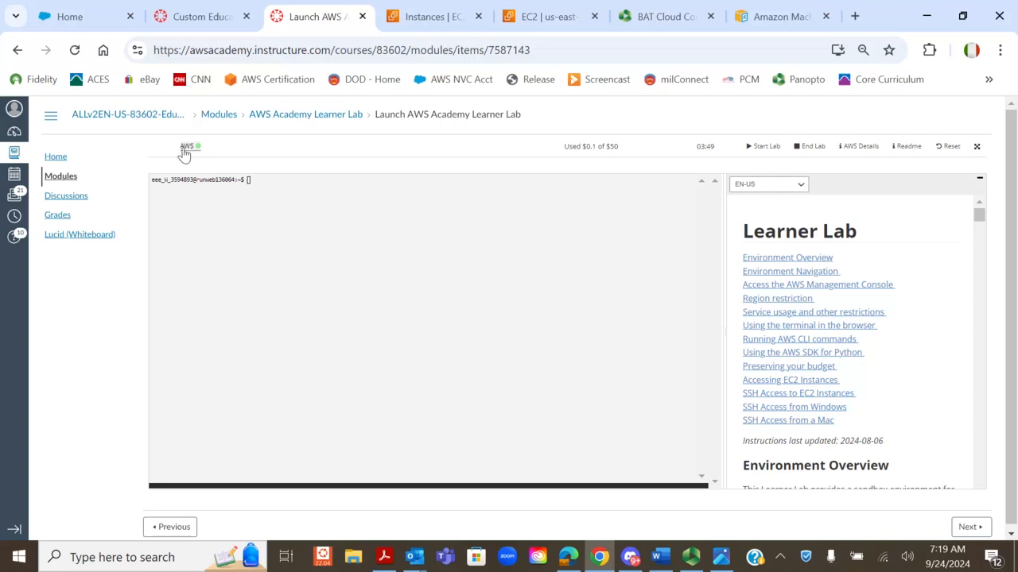
Step: In the AWS console's EC2 page, browse the Compute services and search the console for "ec2"
{"action": "left_click", "coordinate": [415, 21]}
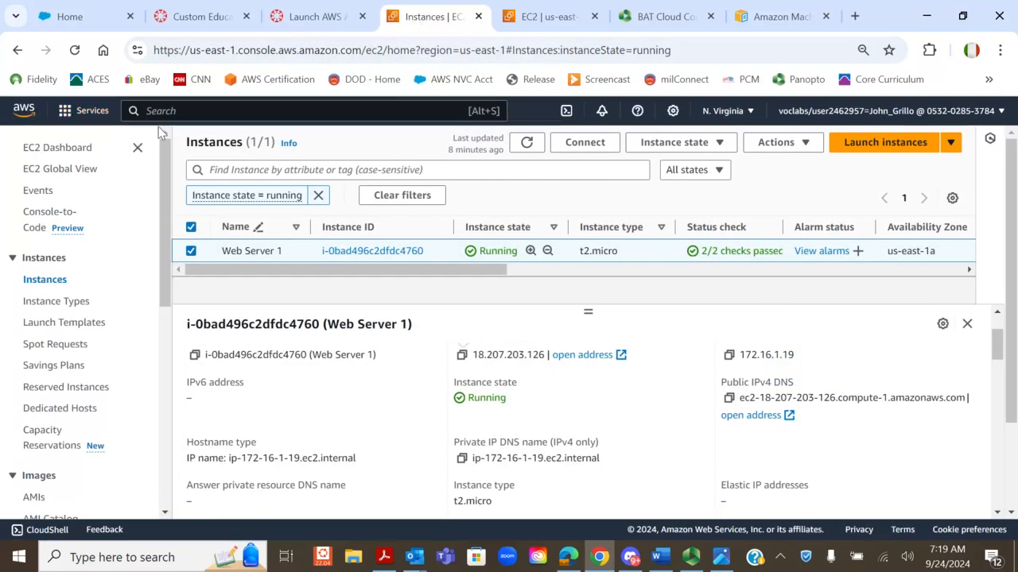
{"action": "left_click", "coordinate": [96, 111]}
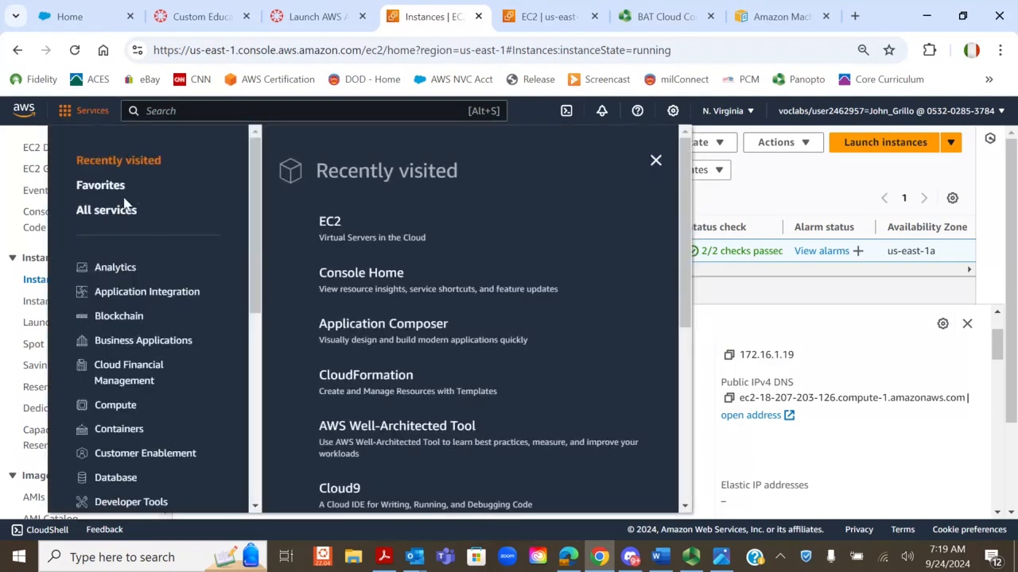
{"action": "scroll", "coordinate": [123, 202], "scroll_direction": "down", "scroll_amount": 2}
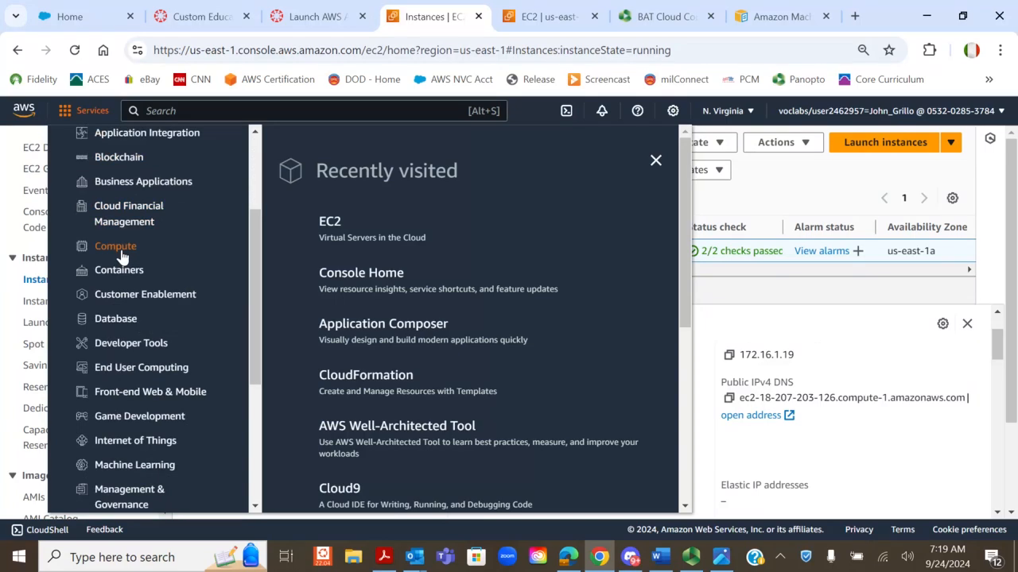
{"action": "left_click", "coordinate": [119, 248]}
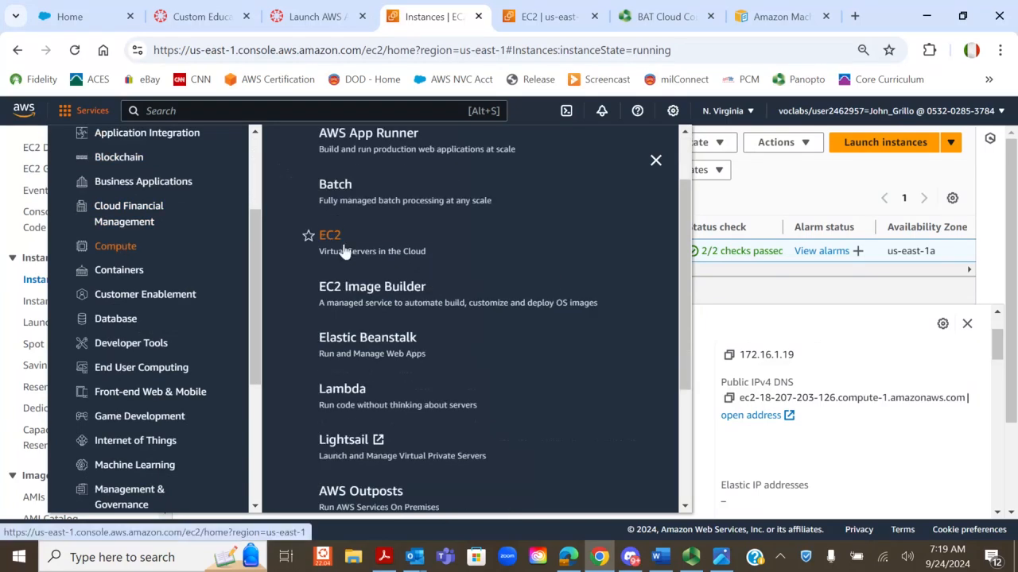
{"action": "left_click", "coordinate": [171, 101]}
{"action": "type", "text": "ec2"}
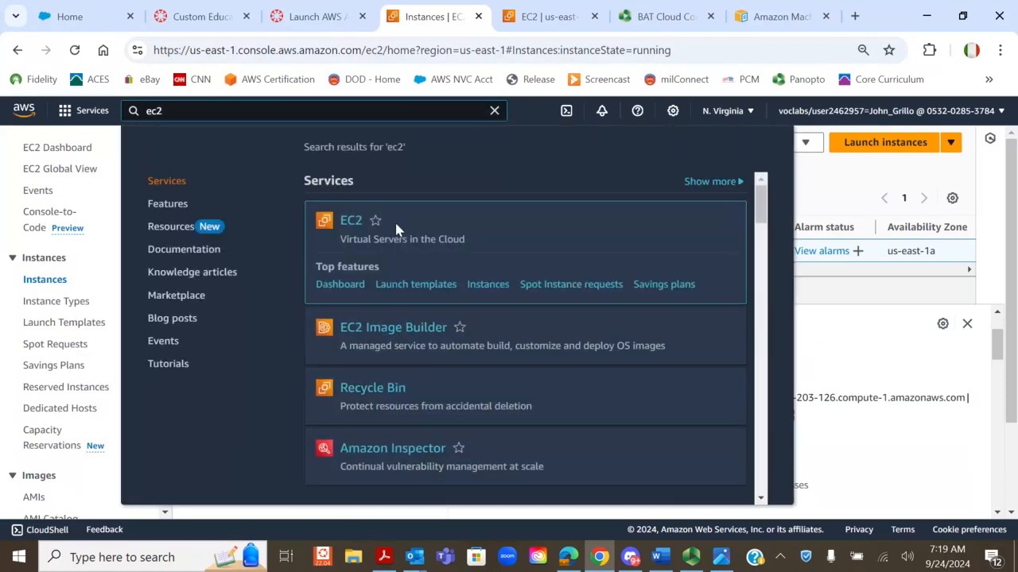
{"action": "left_click", "coordinate": [868, 169]}
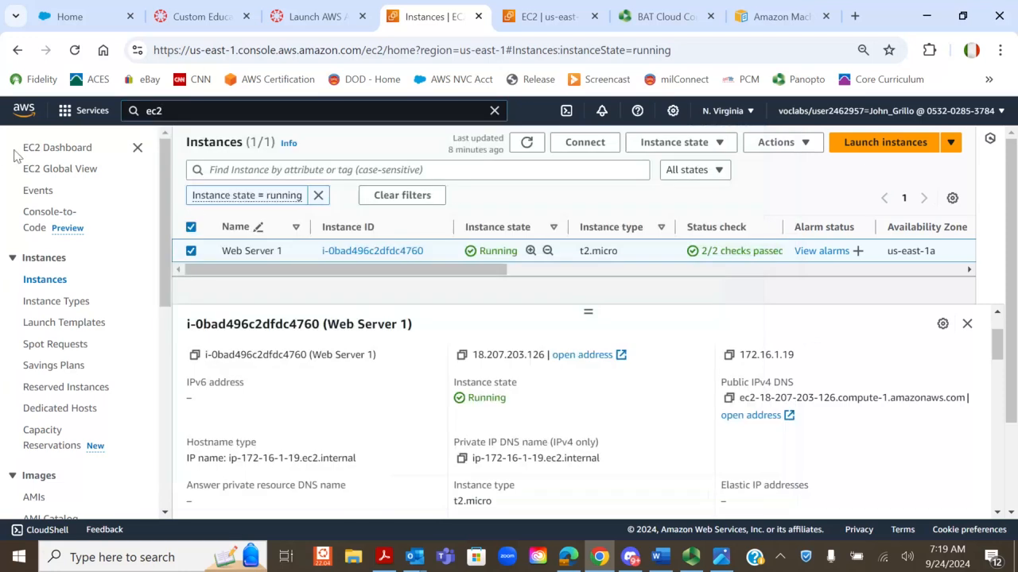
Step: Open the running instances from the EC2 Dashboard and check Web Server 1's status checks and instance state
{"action": "left_click", "coordinate": [49, 150]}
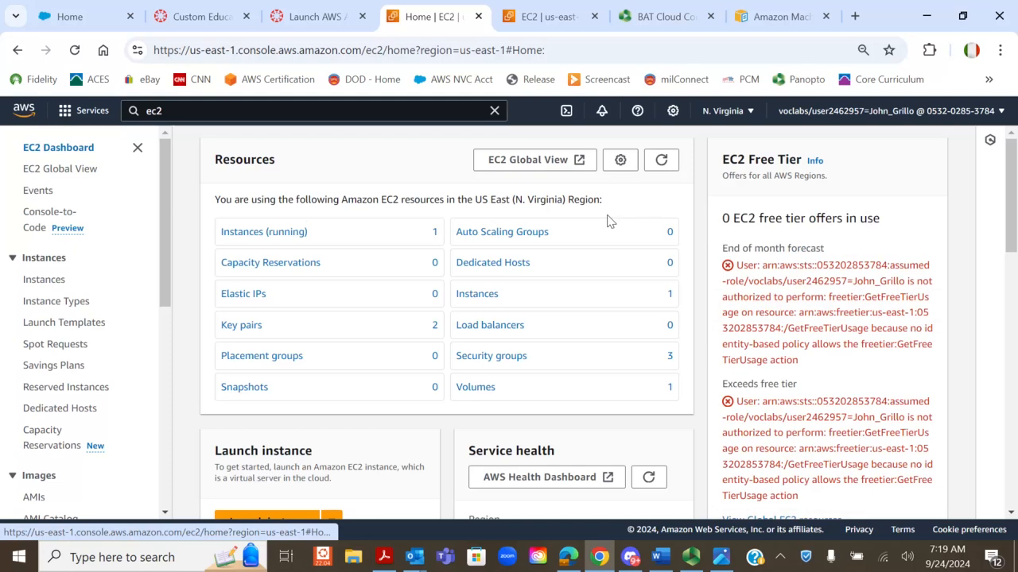
{"action": "left_click", "coordinate": [253, 235]}
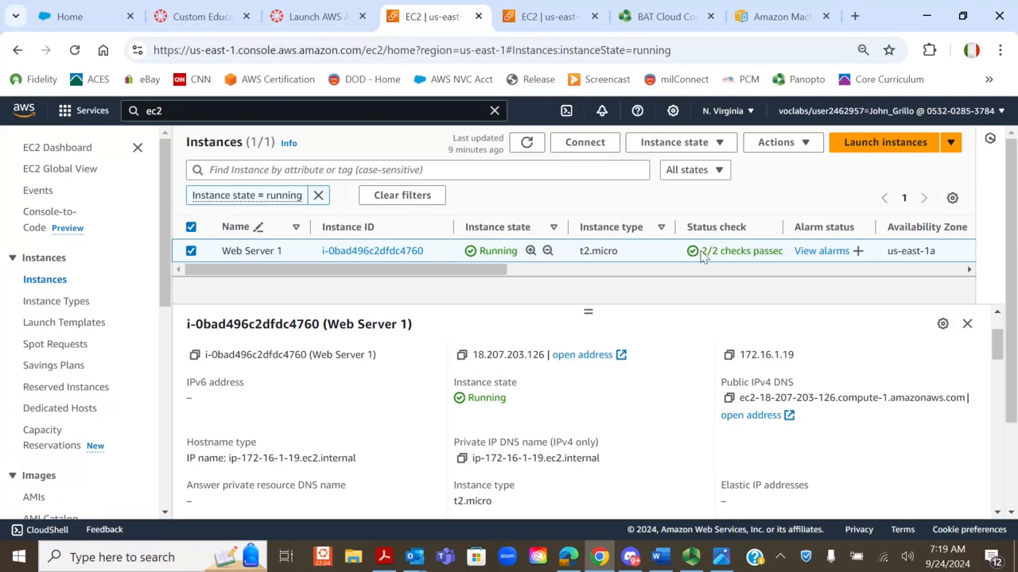
{"action": "left_click_drag", "start_coordinate": [701, 253], "coordinate": [777, 248]}
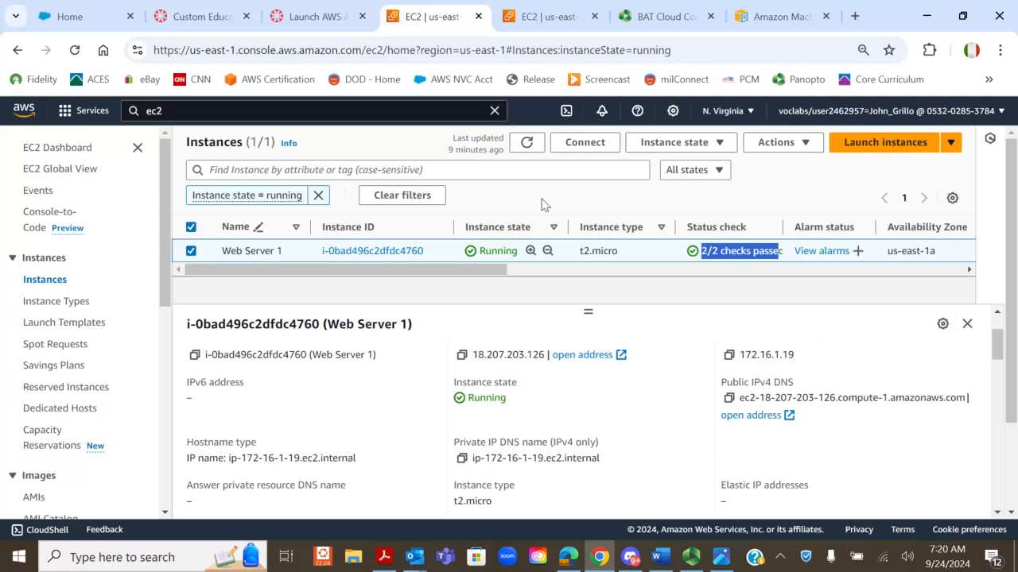
{"action": "left_click", "coordinate": [489, 245]}
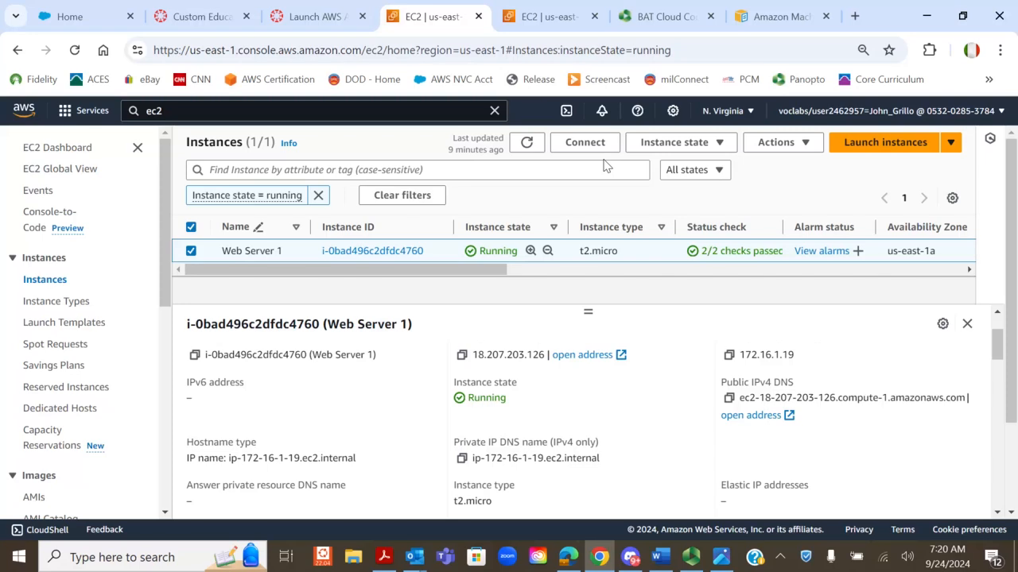
Step: Check the used budget on the Learner Lab page and return to the EC2 instances list
{"action": "left_click", "coordinate": [296, 16]}
{"action": "left_click_drag", "start_coordinate": [590, 146], "coordinate": [596, 146]}
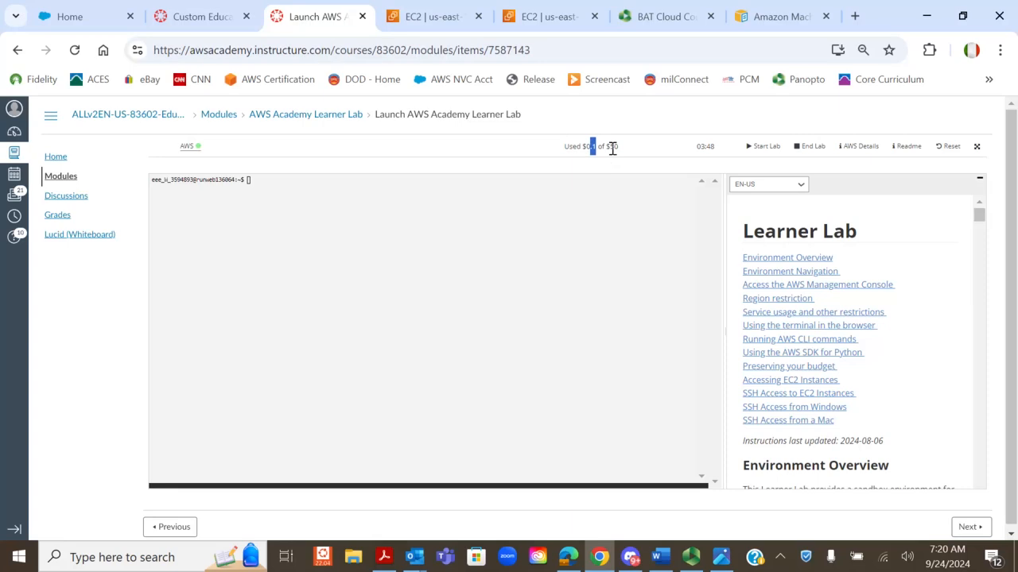
{"action": "left_click", "coordinate": [613, 148]}
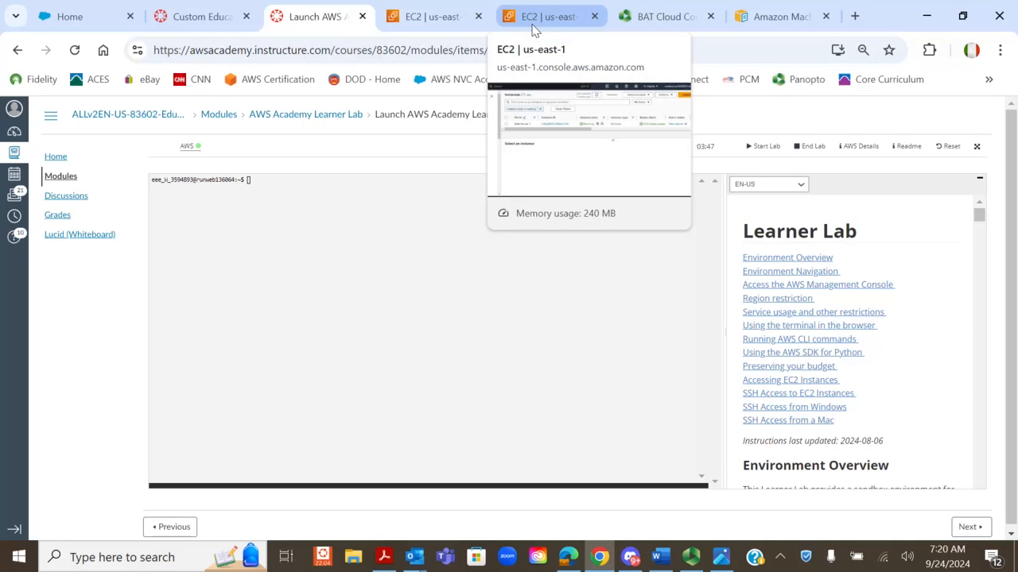
{"action": "left_click", "coordinate": [420, 19]}
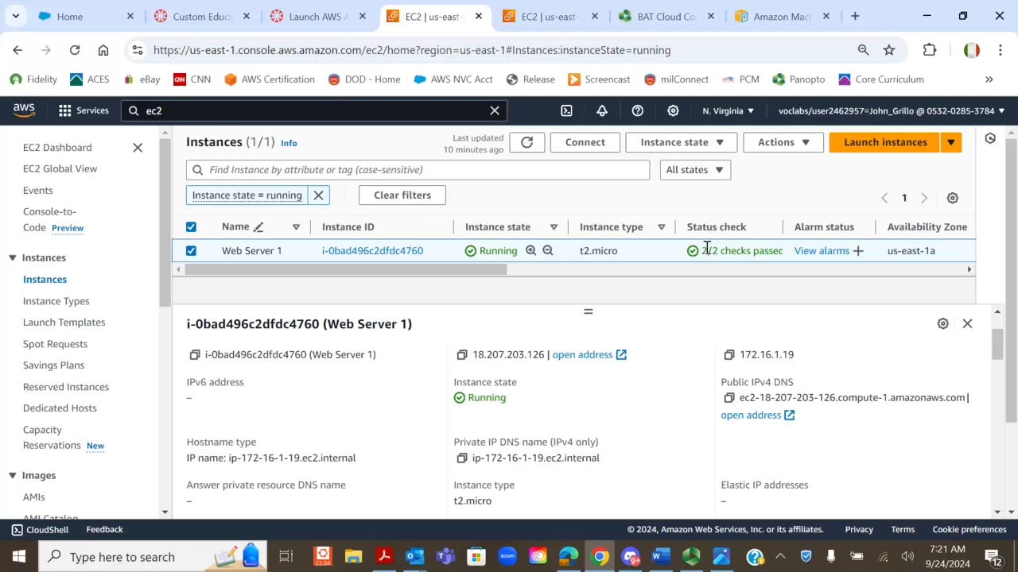
Step: Review Web Server 1's status checks and details, and copy its public IPv4 address
{"action": "left_click_drag", "start_coordinate": [706, 249], "coordinate": [761, 253]}
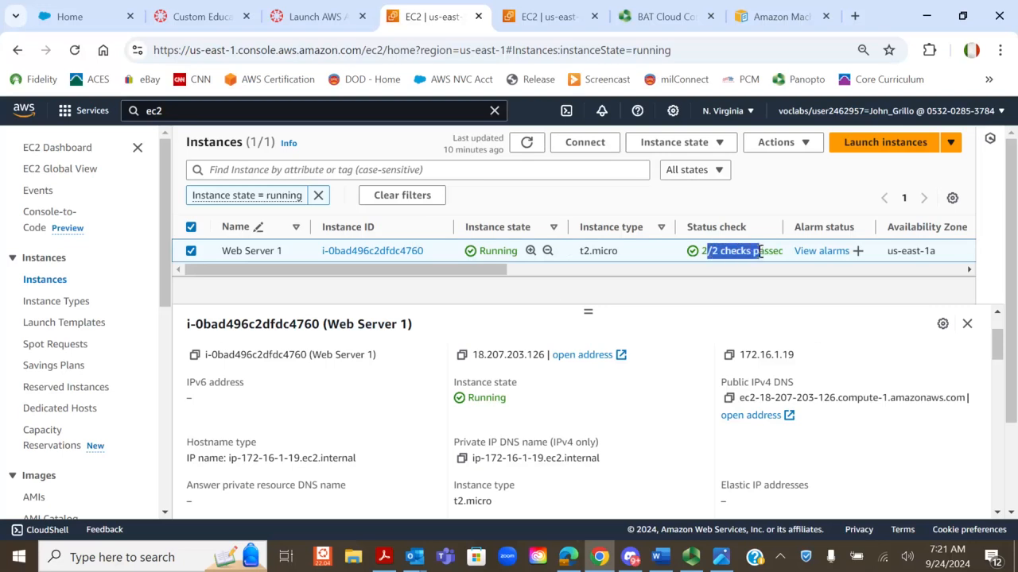
{"action": "scroll", "coordinate": [517, 383], "scroll_direction": "down", "scroll_amount": 3}
{"action": "scroll", "coordinate": [516, 386], "scroll_direction": "up", "scroll_amount": 3}
{"action": "left_click_drag", "start_coordinate": [471, 354], "coordinate": [547, 356]}
{"action": "key", "text": "ctrl+c"}
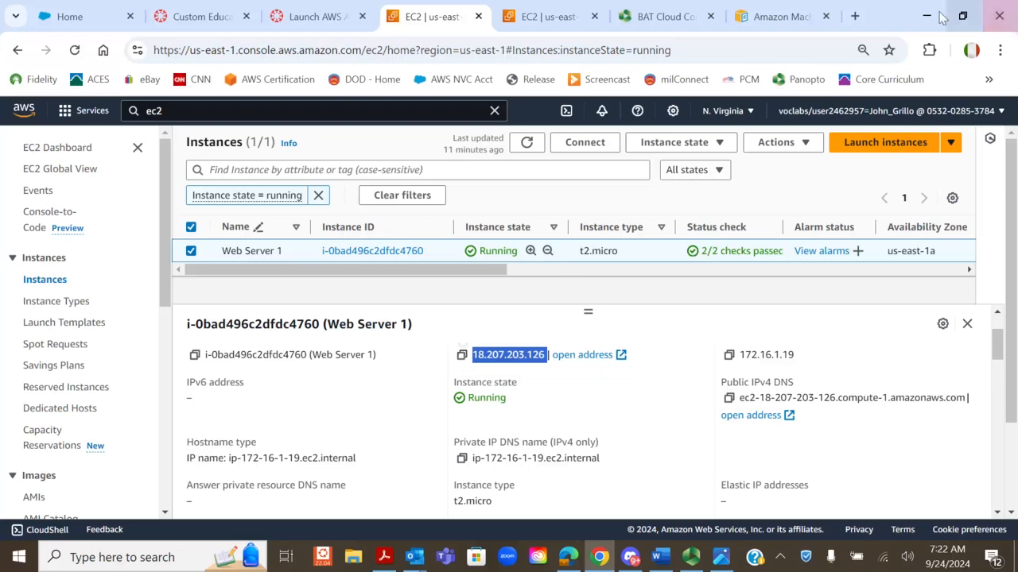
Step: Load the copied address 18.207.203.126 in a new browser tab and check the page's heading
{"action": "left_click", "coordinate": [853, 17]}
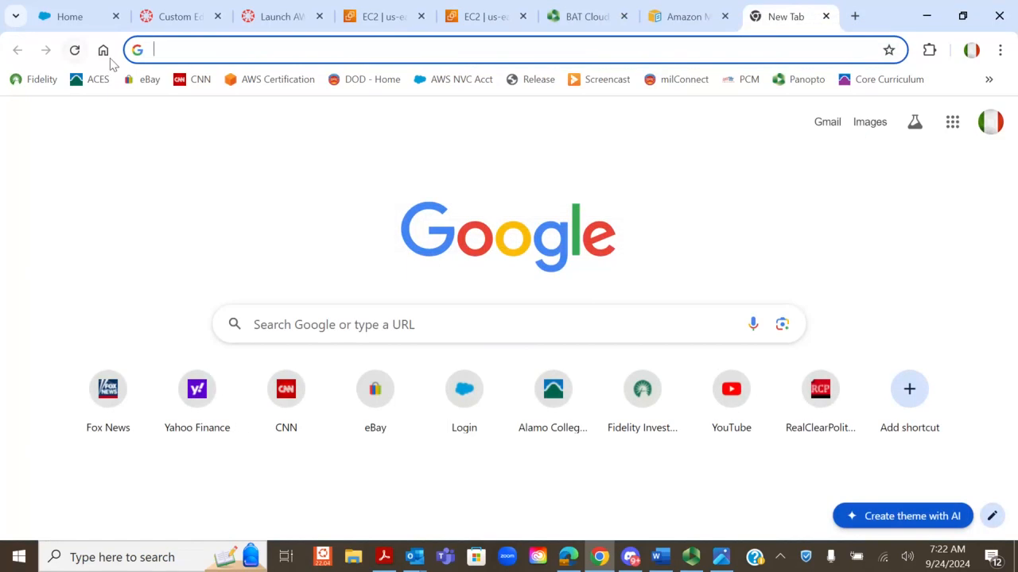
{"action": "right_click", "coordinate": [166, 50]}
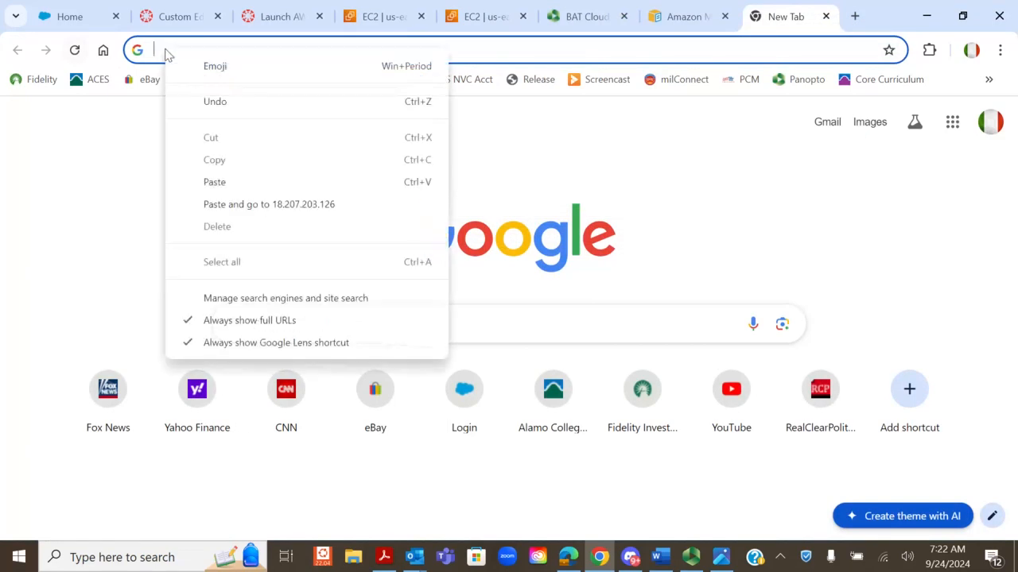
{"action": "left_click", "coordinate": [220, 205]}
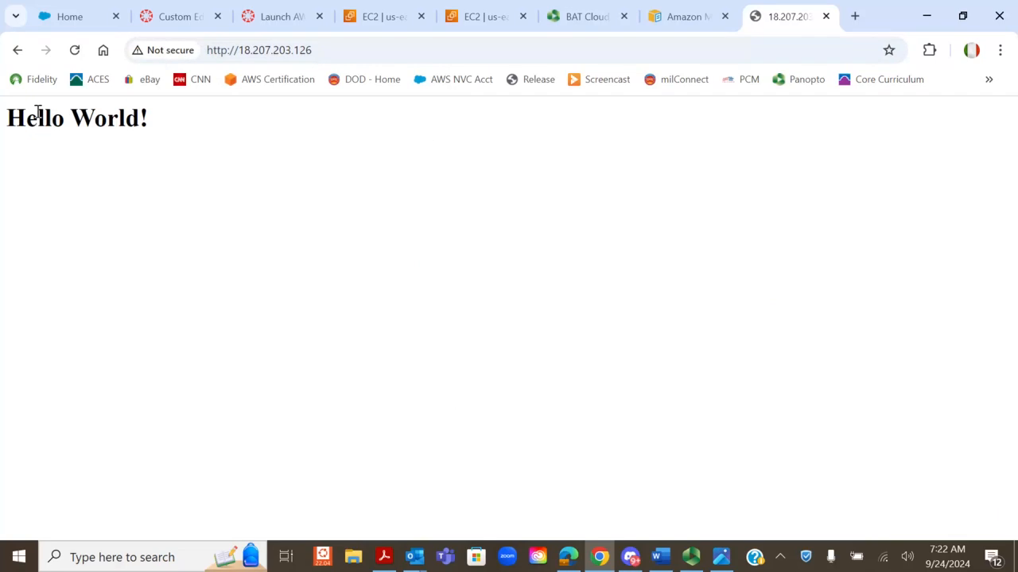
{"action": "left_click_drag", "start_coordinate": [16, 118], "coordinate": [164, 132]}
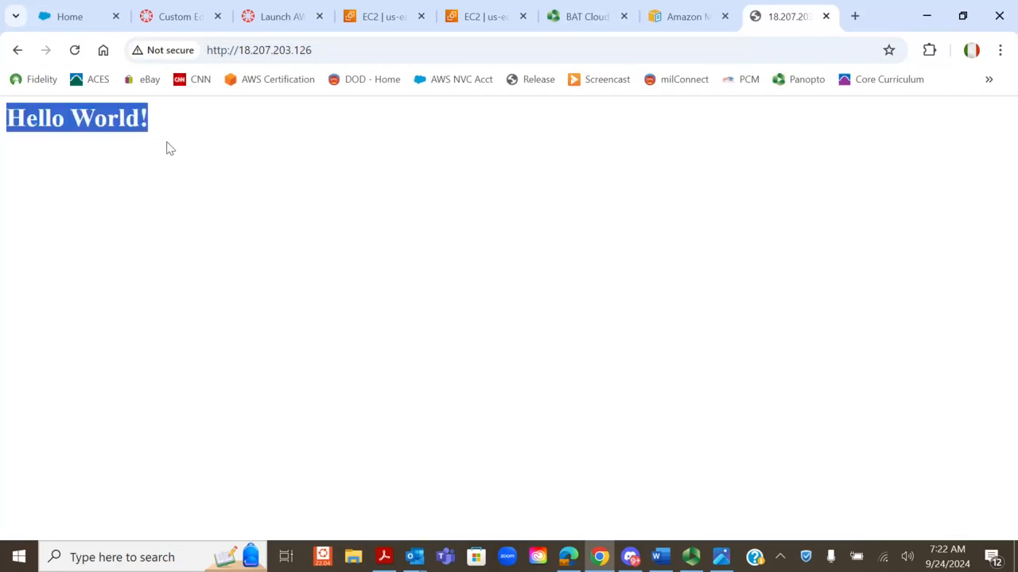
{"action": "left_click", "coordinate": [226, 50]}
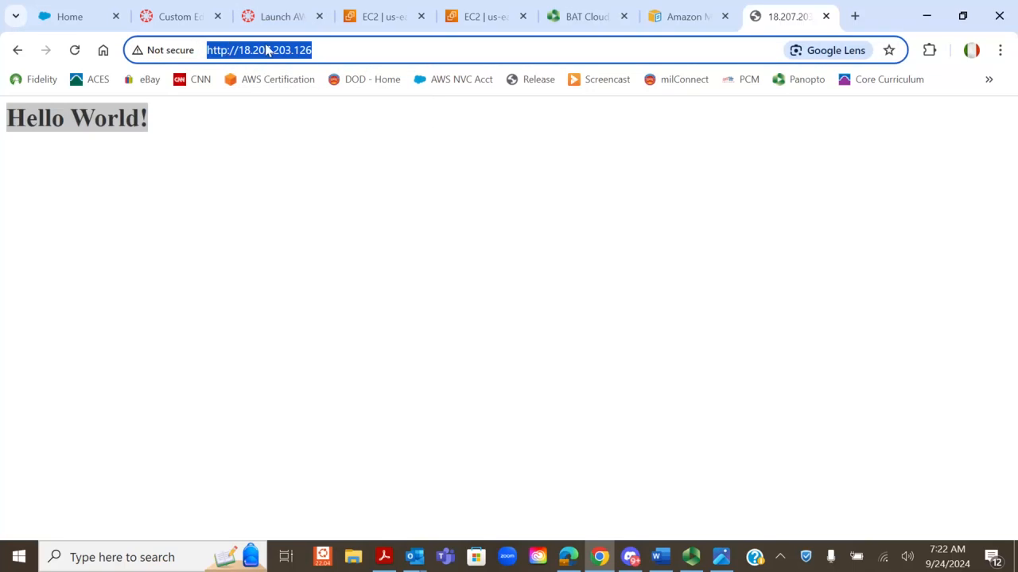
{"action": "left_click", "coordinate": [227, 50]}
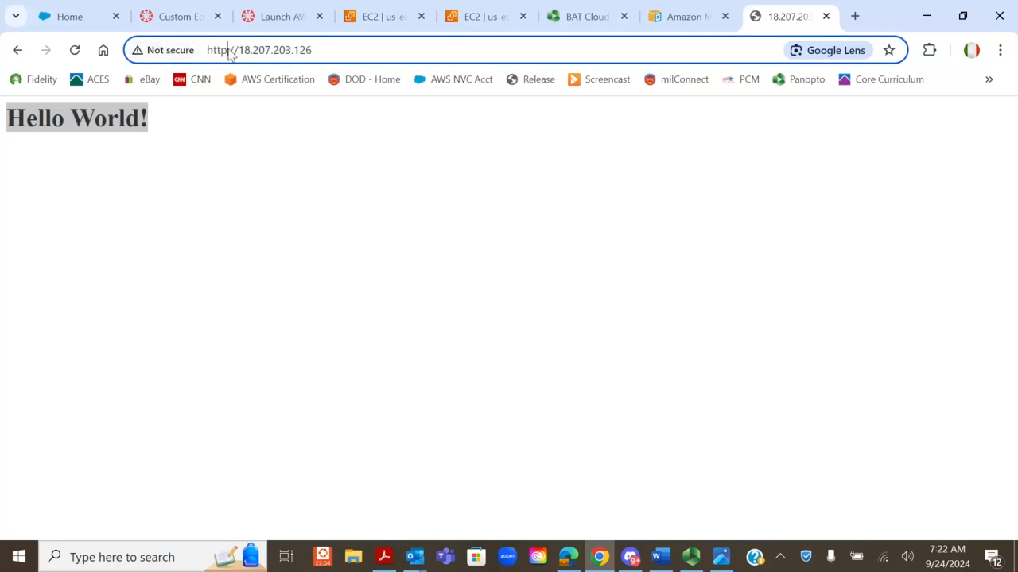
{"action": "type", "text": "s"}
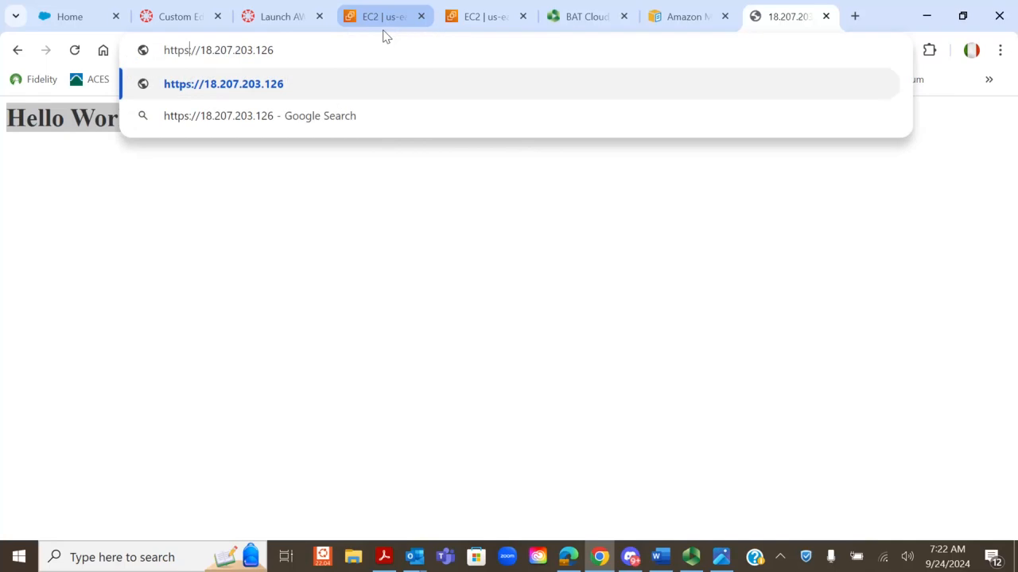
{"action": "key", "text": "Return"}
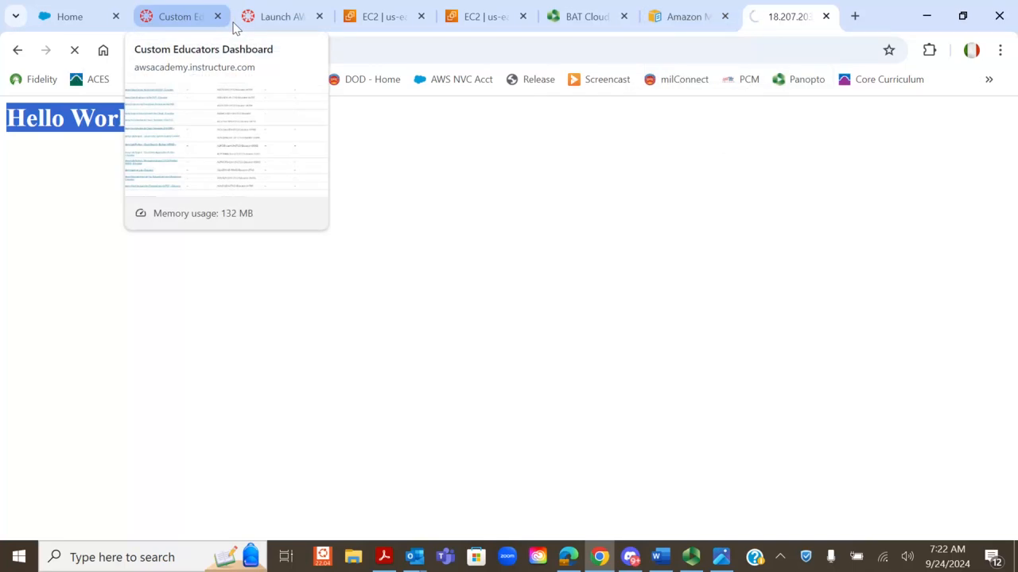
Step: Select Web Server 1 in the second EC2 tab and examine its security group's inbound and outbound rules, including port range, protocol and source
{"action": "left_click", "coordinate": [469, 24]}
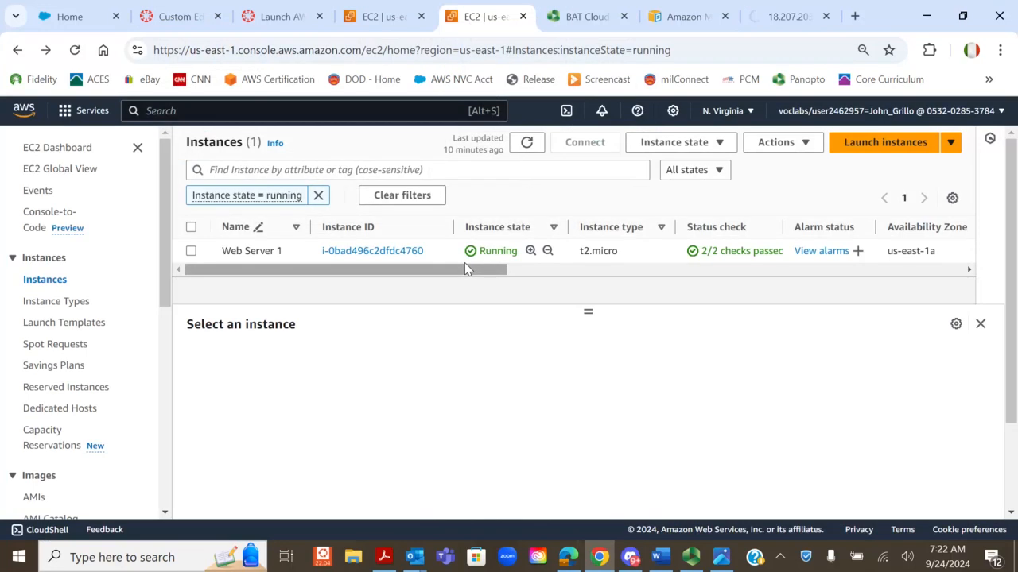
{"action": "left_click", "coordinate": [190, 251]}
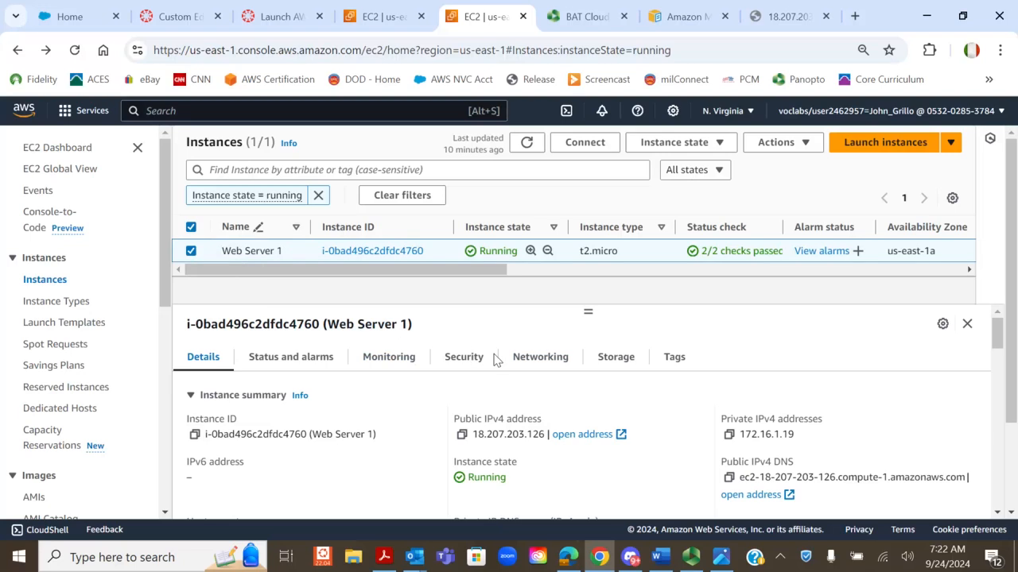
{"action": "left_click", "coordinate": [472, 366]}
{"action": "scroll", "coordinate": [475, 362], "scroll_direction": "down", "scroll_amount": 2}
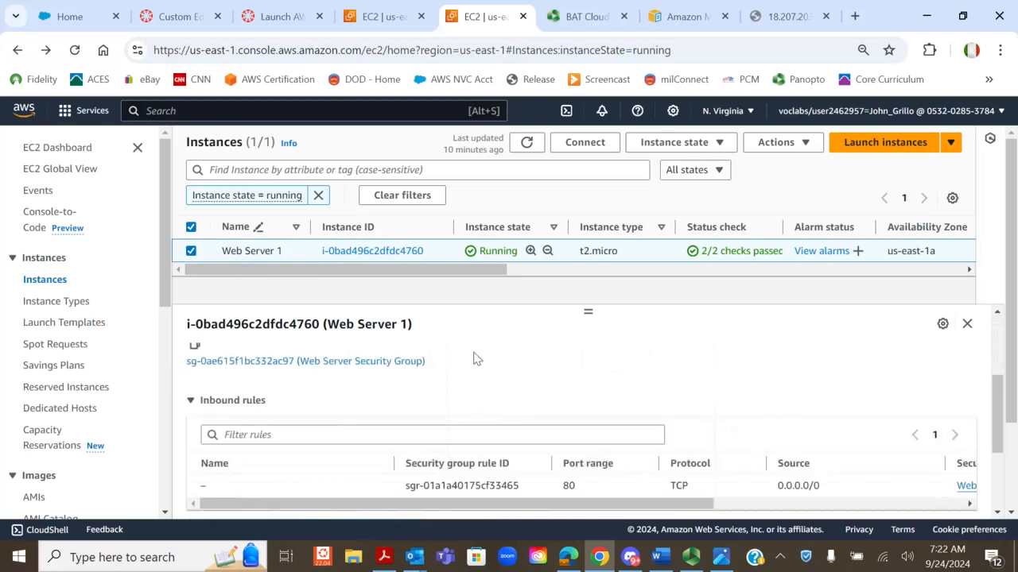
{"action": "scroll", "coordinate": [474, 357], "scroll_direction": "down", "scroll_amount": 2}
{"action": "scroll", "coordinate": [474, 358], "scroll_direction": "up", "scroll_amount": 2}
{"action": "scroll", "coordinate": [474, 358], "scroll_direction": "down", "scroll_amount": 1}
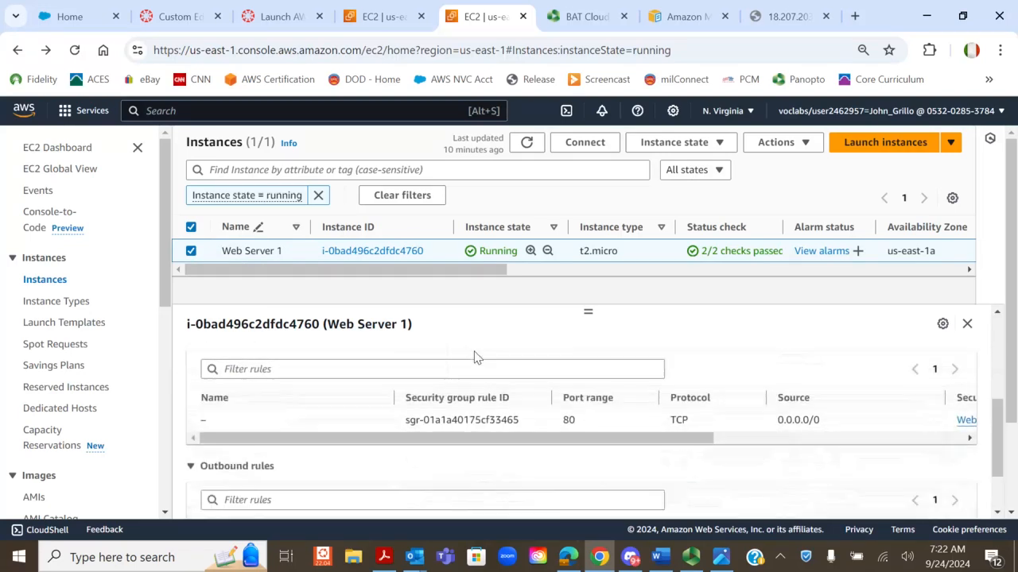
{"action": "scroll", "coordinate": [306, 358], "scroll_direction": "down", "scroll_amount": 1}
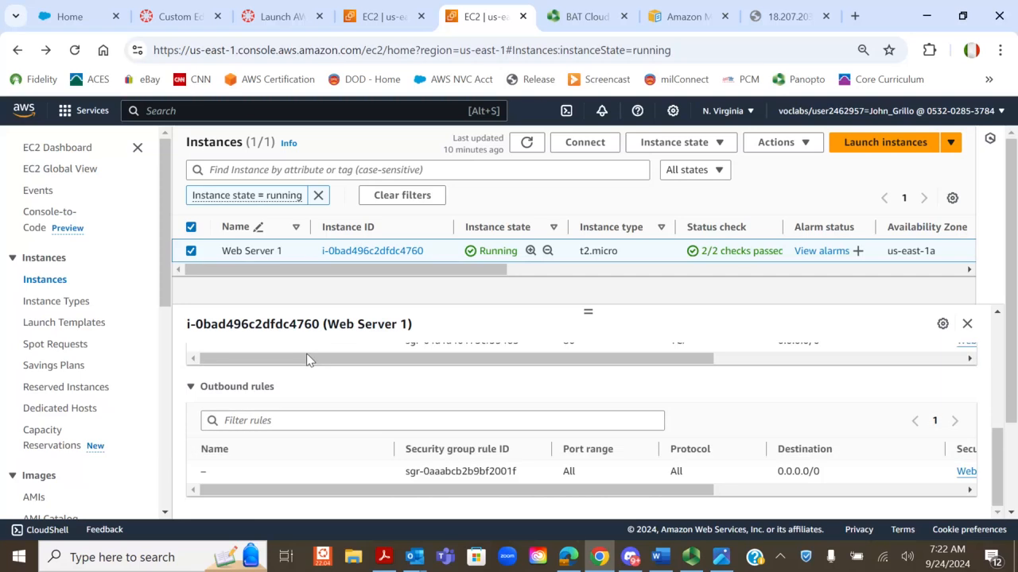
{"action": "scroll", "coordinate": [308, 360], "scroll_direction": "up", "scroll_amount": 2}
{"action": "scroll", "coordinate": [419, 367], "scroll_direction": "down", "scroll_amount": 1}
{"action": "left_click_drag", "start_coordinate": [500, 438], "coordinate": [565, 437]}
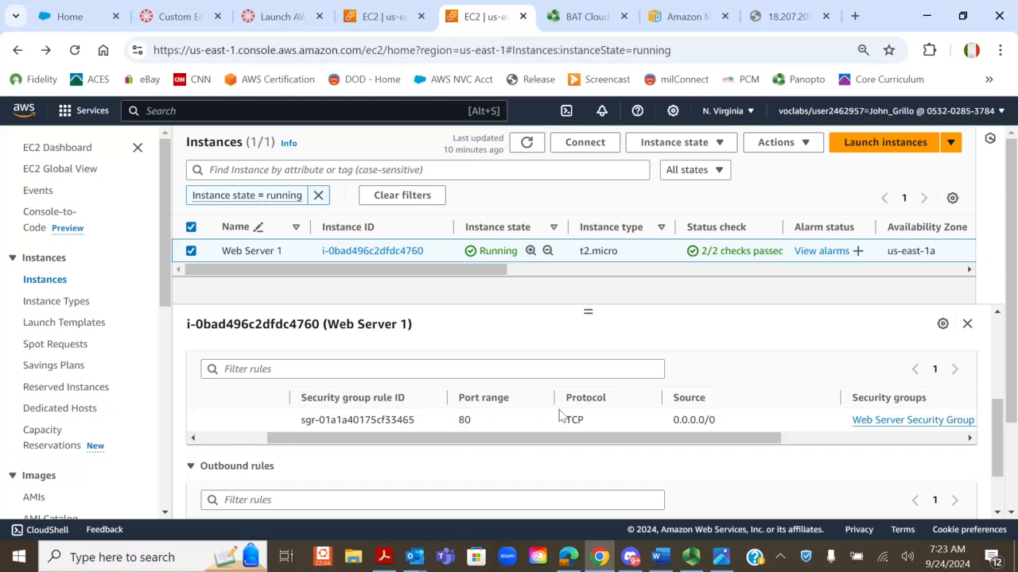
{"action": "left_click_drag", "start_coordinate": [660, 439], "coordinate": [353, 483]}
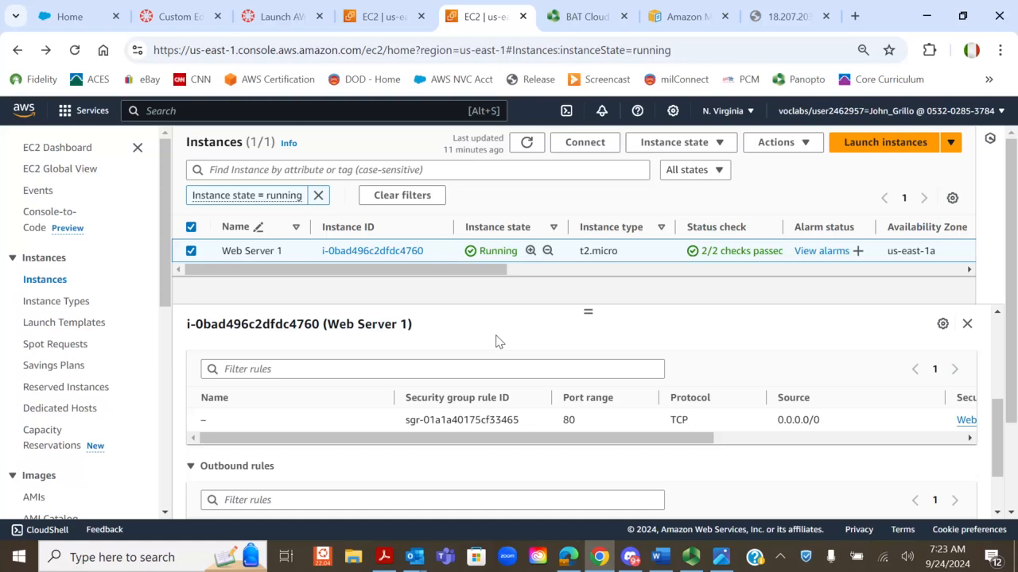
{"action": "left_click", "coordinate": [765, 22]}
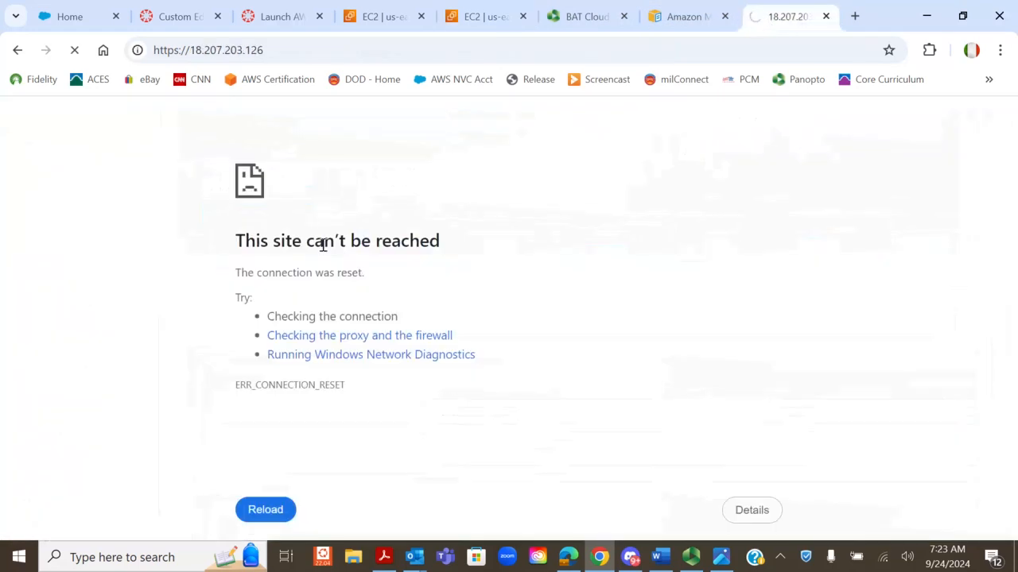
{"action": "left_click_drag", "start_coordinate": [154, 50], "coordinate": [182, 50]}
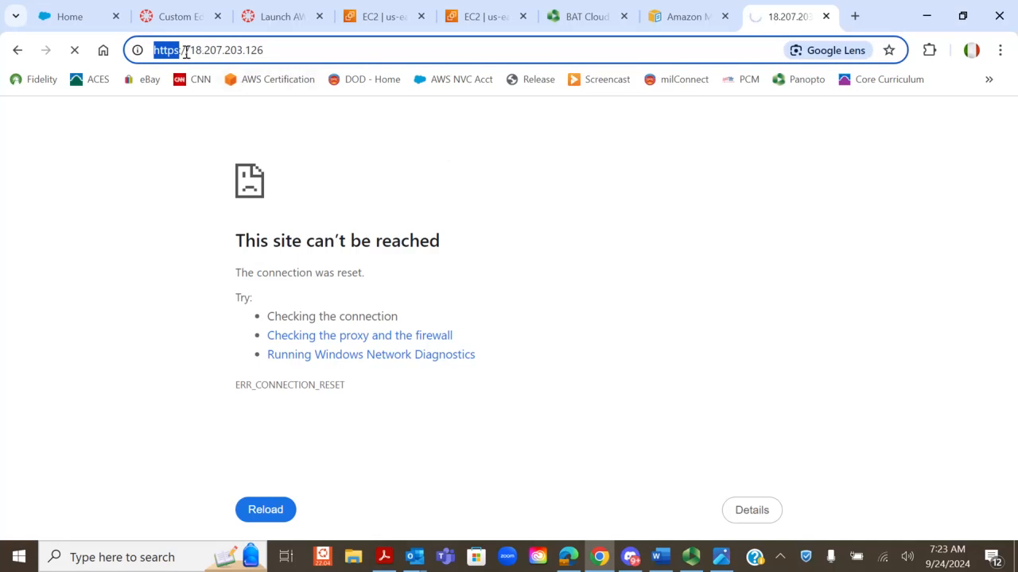
{"action": "left_click", "coordinate": [176, 50]}
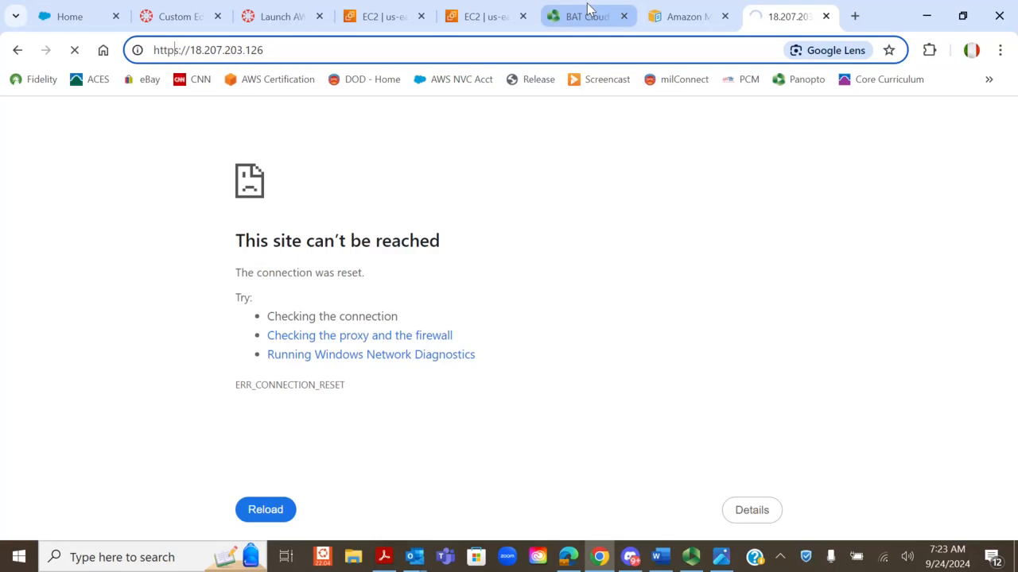
{"action": "key", "text": "BackSpace"}
{"action": "key", "text": "Return"}
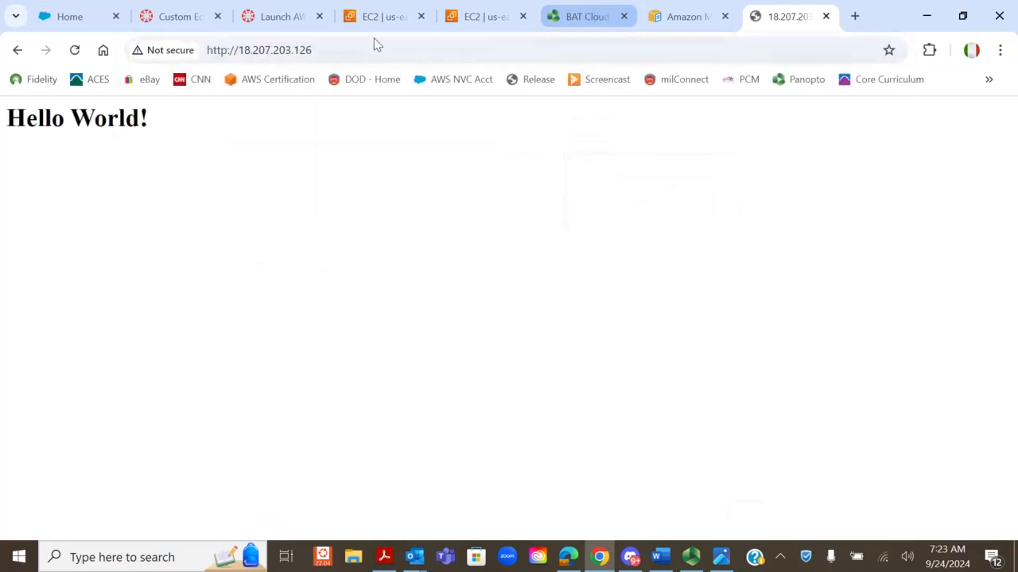
{"action": "left_click_drag", "start_coordinate": [5, 115], "coordinate": [197, 150]}
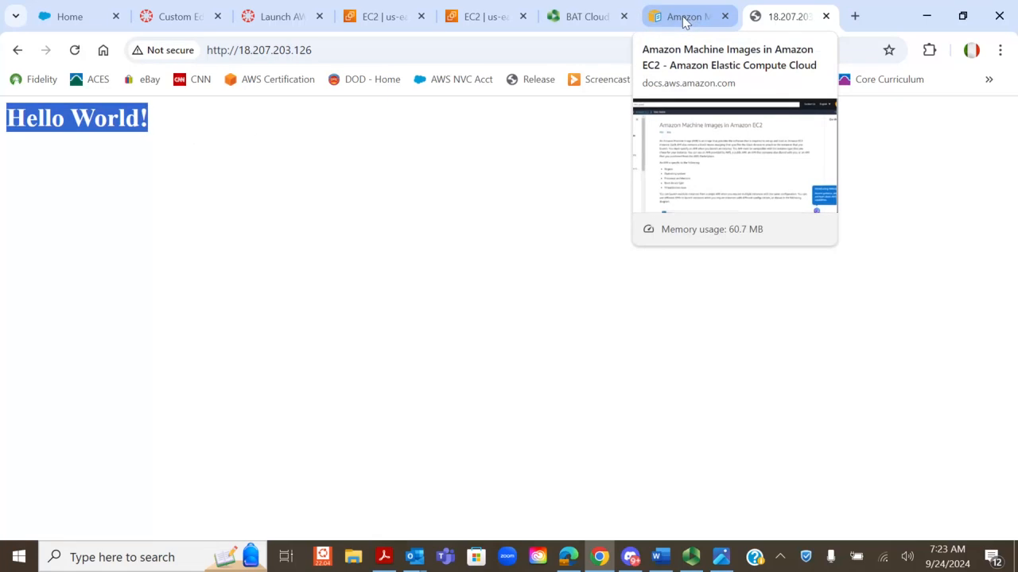
Step: Return to the second EC2 tab and read the Word document's instructions for creating an AMI from an existing EC2 instance
{"action": "left_click", "coordinate": [487, 17]}
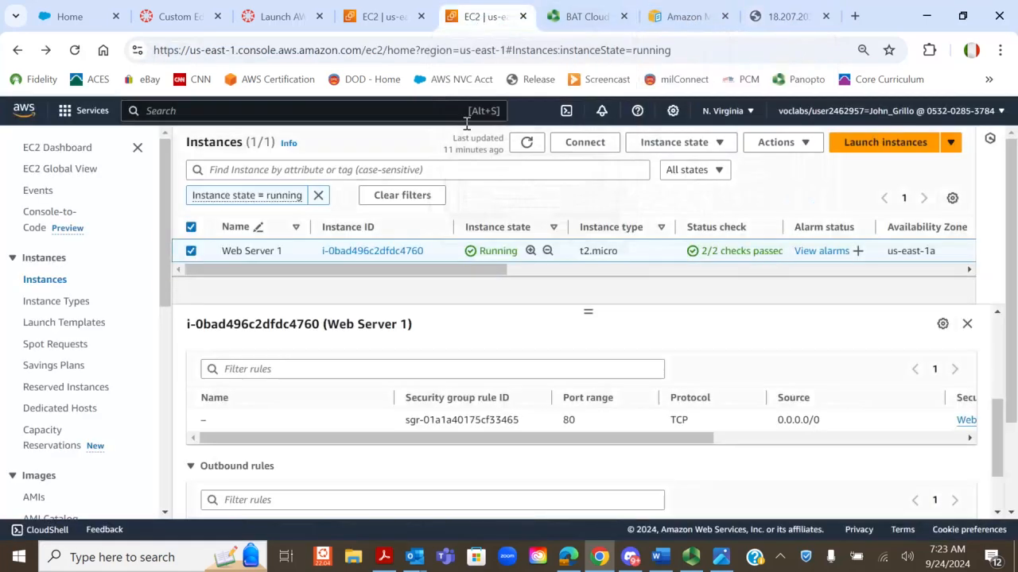
{"action": "scroll", "coordinate": [369, 362], "scroll_direction": "up", "scroll_amount": 5}
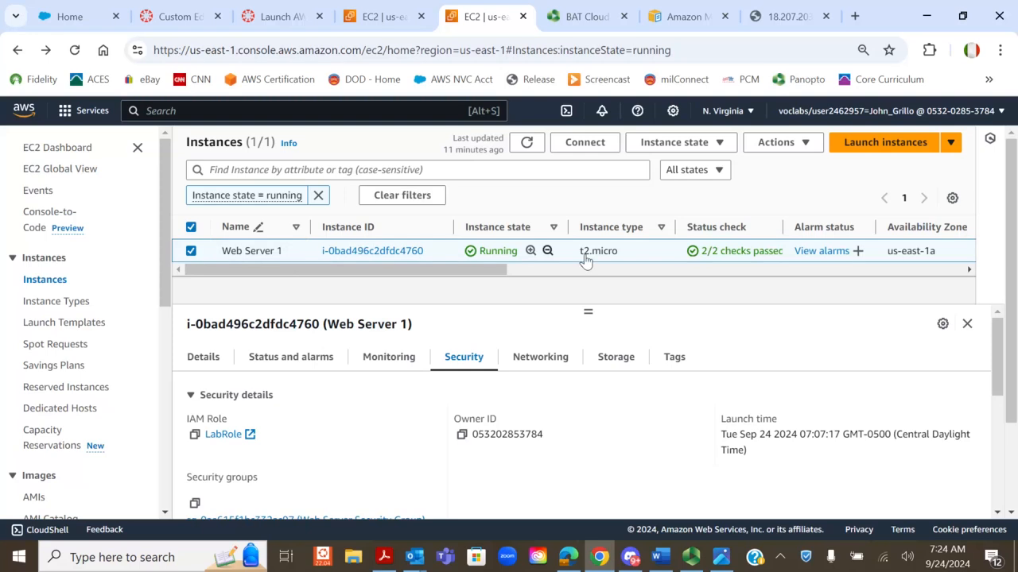
{"action": "left_click", "coordinate": [656, 559]}
{"action": "scroll", "coordinate": [477, 330], "scroll_direction": "up", "scroll_amount": 6}
{"action": "scroll", "coordinate": [489, 323], "scroll_direction": "down", "scroll_amount": 2}
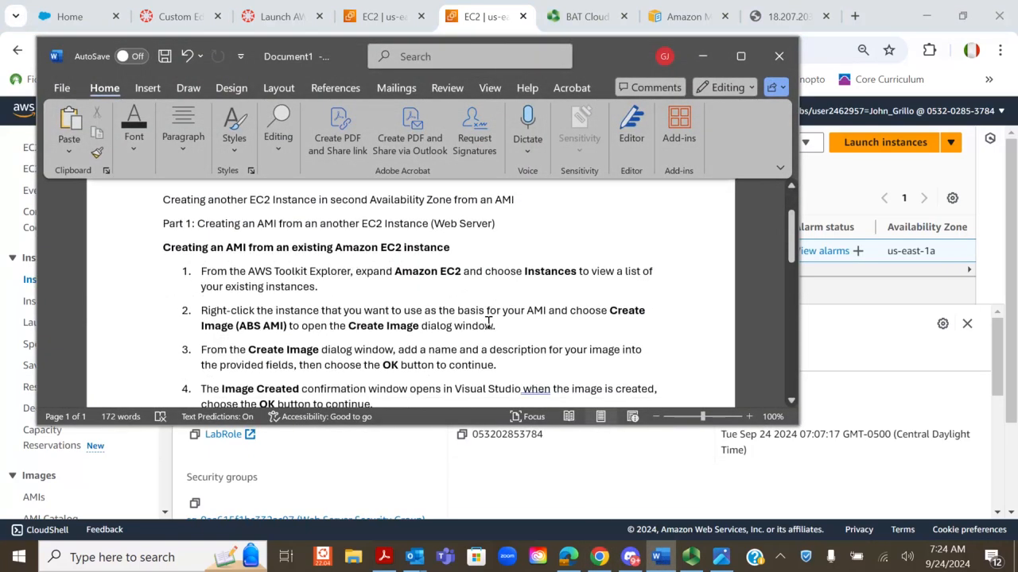
{"action": "scroll", "coordinate": [488, 323], "scroll_direction": "down", "scroll_amount": 1}
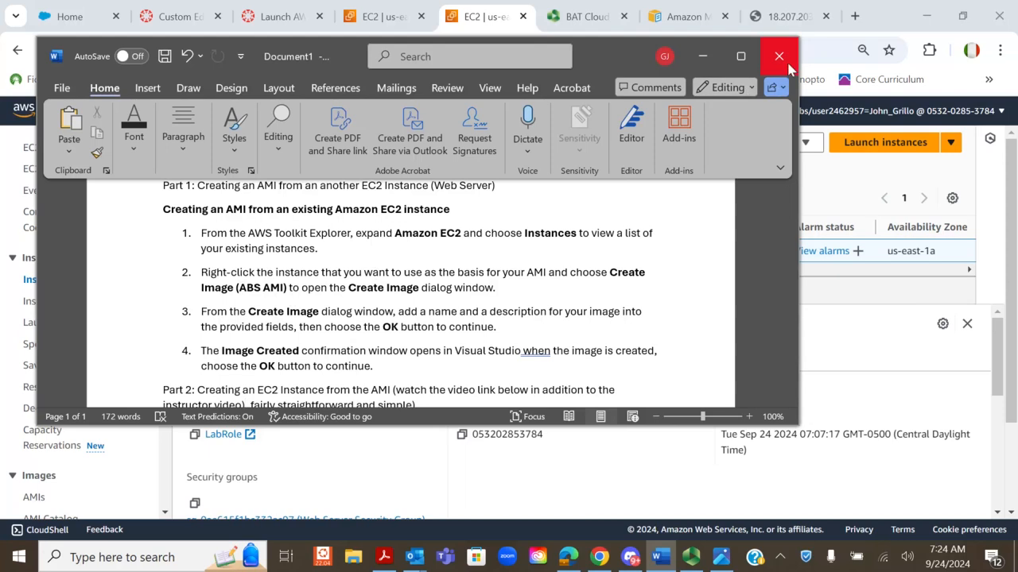
{"action": "left_click", "coordinate": [705, 55]}
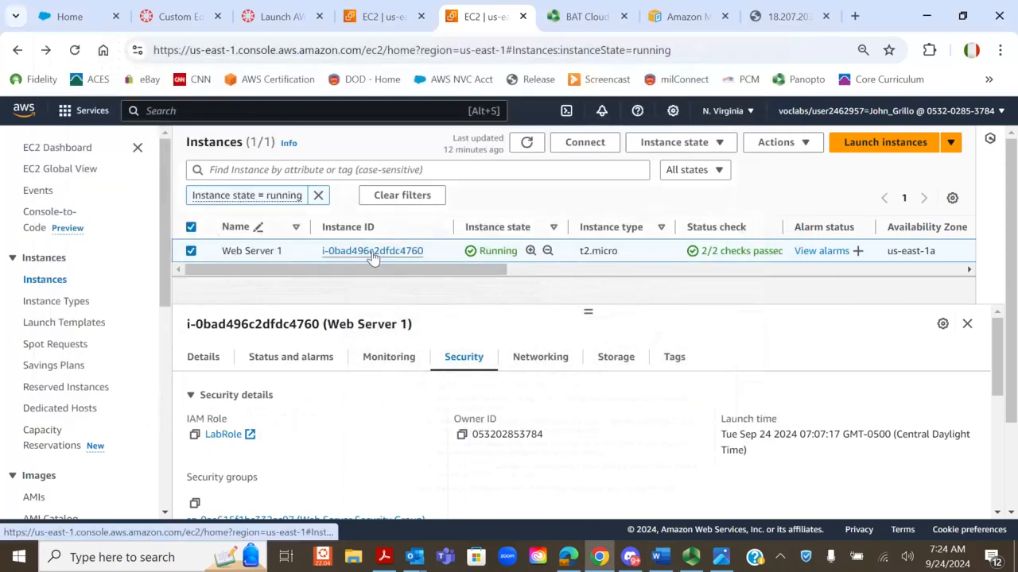
Step: Open the image creation form for the Web Server 1 instance
{"action": "right_click", "coordinate": [370, 256]}
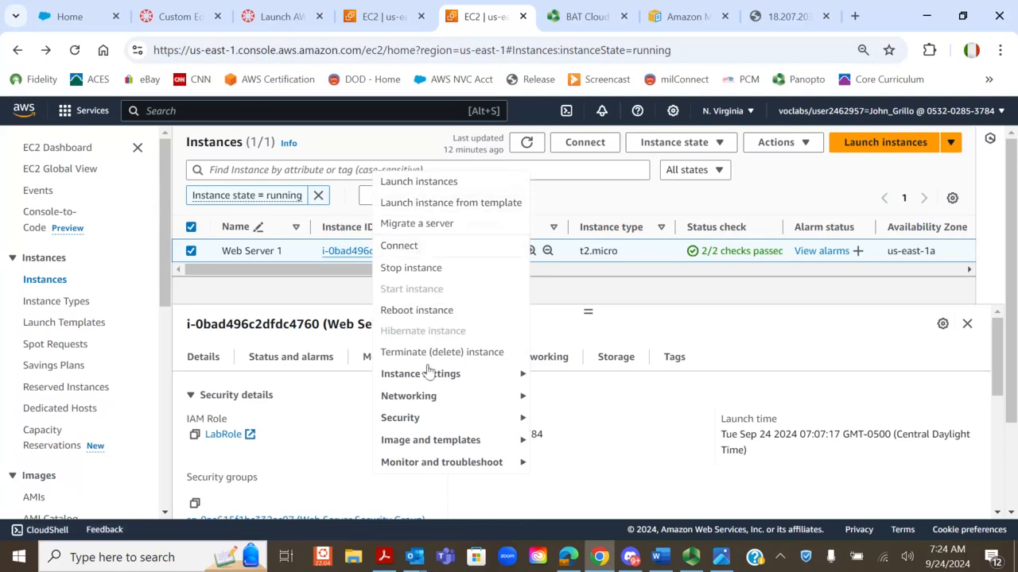
{"action": "mouse_move", "coordinate": [430, 381]}
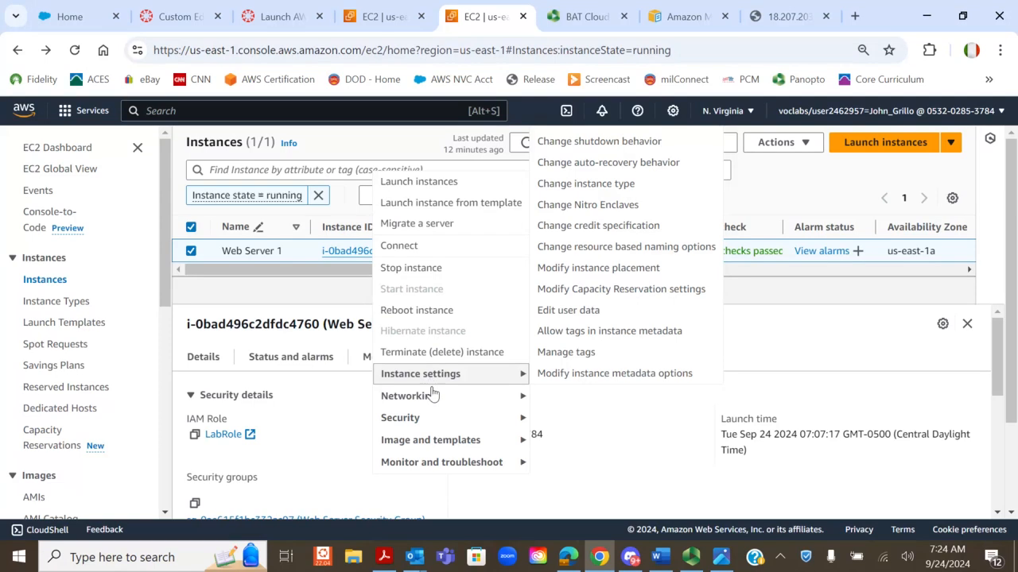
{"action": "mouse_move", "coordinate": [456, 450]}
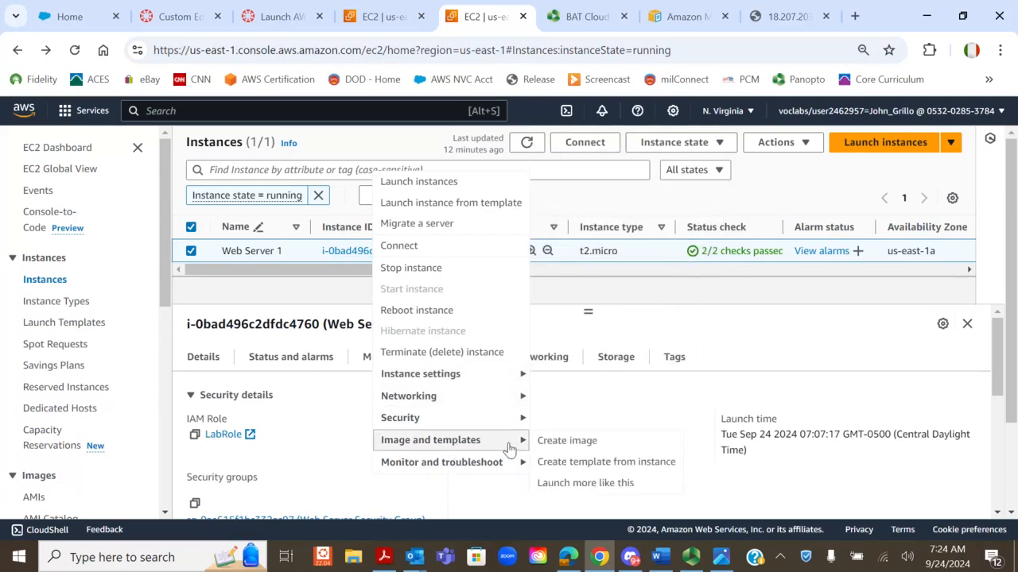
{"action": "scroll", "coordinate": [550, 382], "scroll_direction": "down", "scroll_amount": 1}
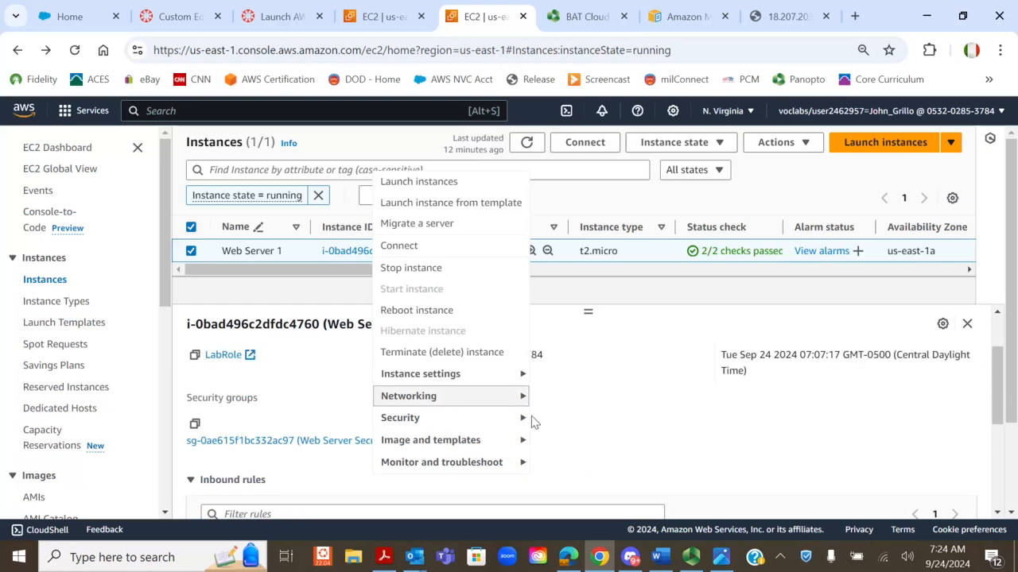
{"action": "mouse_move", "coordinate": [505, 445]}
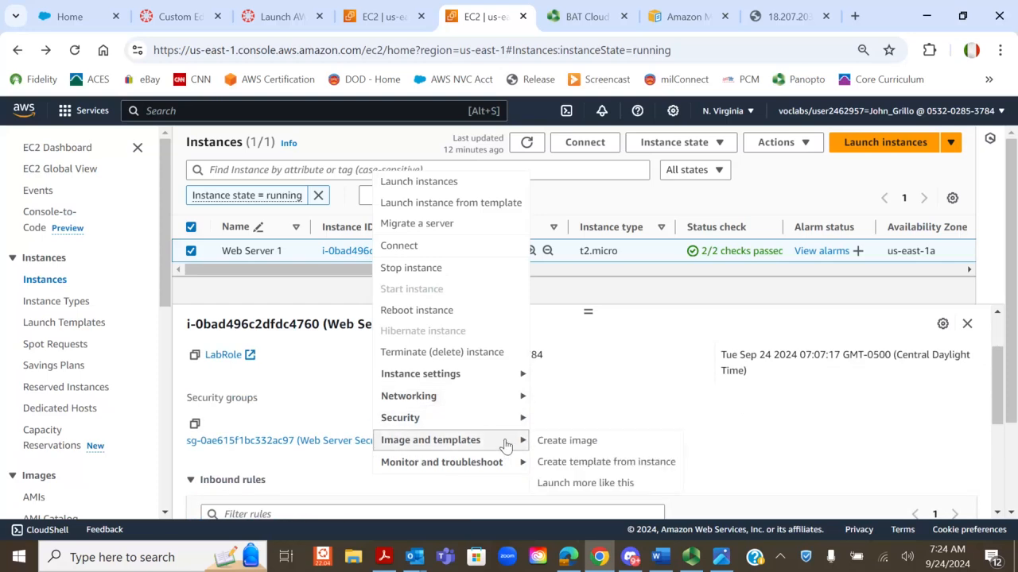
{"action": "left_click", "coordinate": [596, 445]}
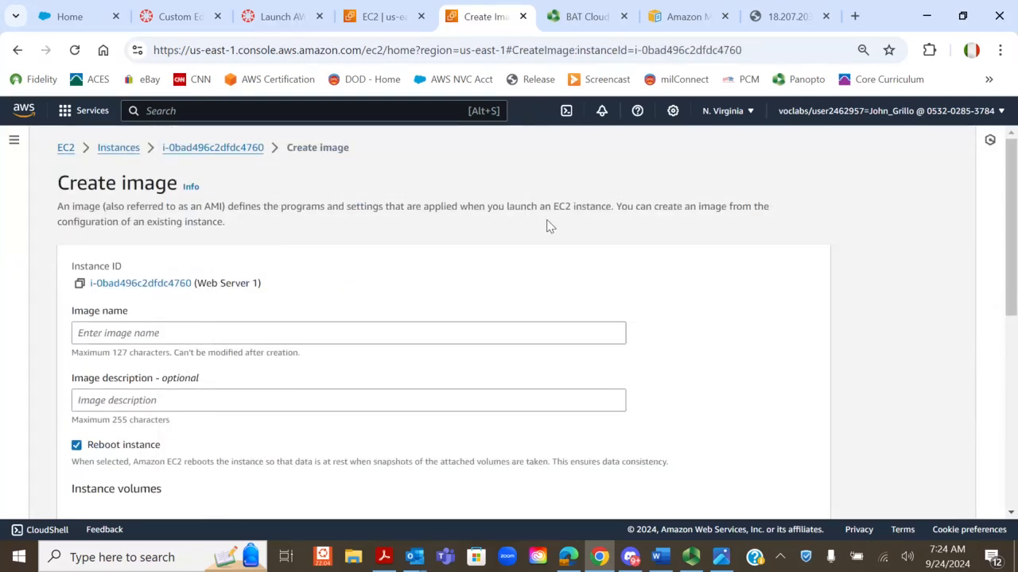
Step: Name the image AMI for Web Servers and copy the same text into its description
{"action": "left_click", "coordinate": [146, 332]}
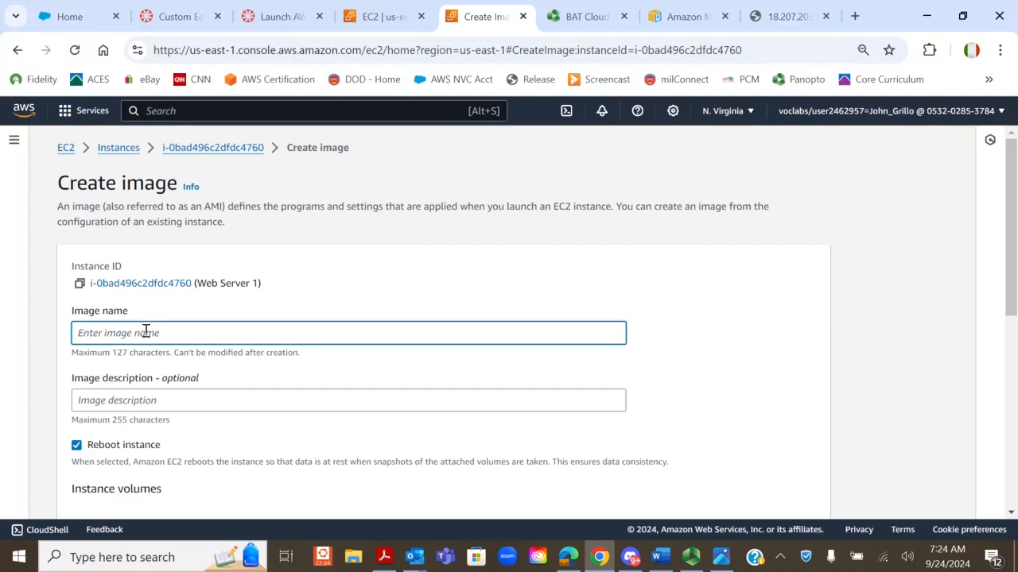
{"action": "type", "text": "AMI for Web Servers"}
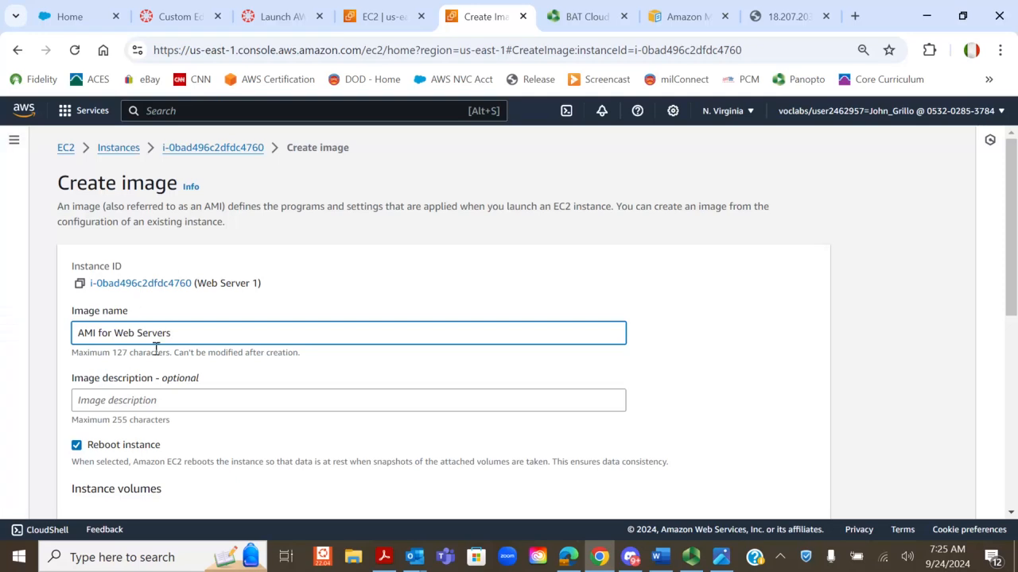
{"action": "left_click_drag", "start_coordinate": [173, 335], "coordinate": [77, 333]}
{"action": "key", "text": "ctrl+c"}
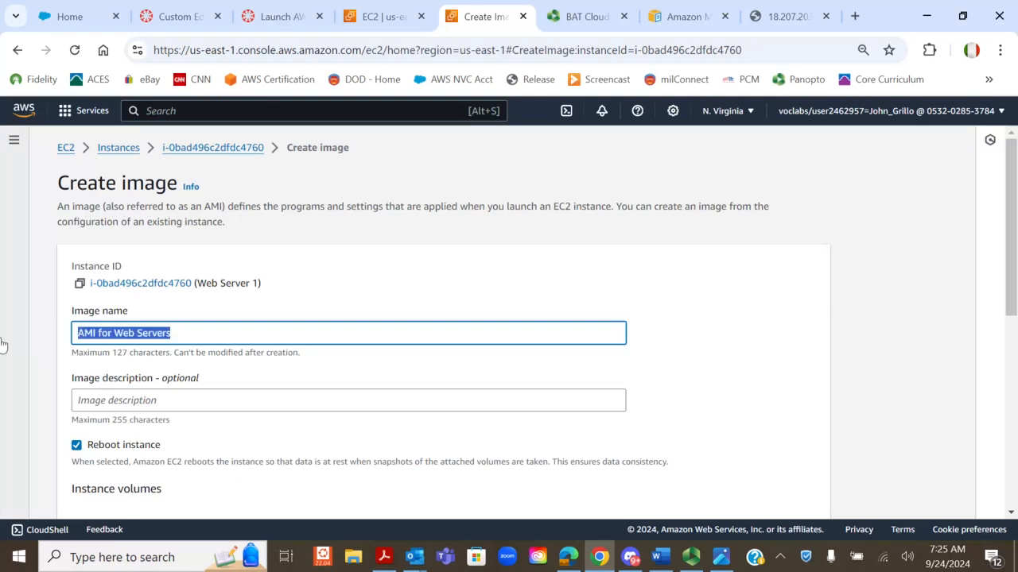
{"action": "right_click", "coordinate": [99, 337]}
{"action": "left_click", "coordinate": [136, 79]}
{"action": "left_click", "coordinate": [159, 399]}
{"action": "right_click", "coordinate": [156, 397]}
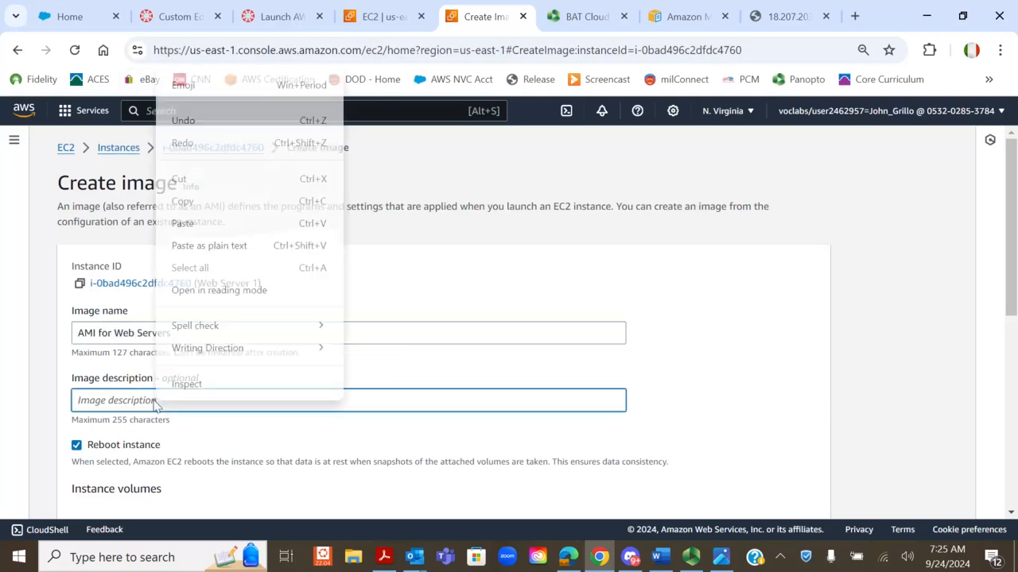
{"action": "left_click", "coordinate": [205, 249]}
Step: Turn off the instance reboot, keep the default volume and tag settings, and create the image
{"action": "scroll", "coordinate": [225, 337], "scroll_direction": "down", "scroll_amount": 3}
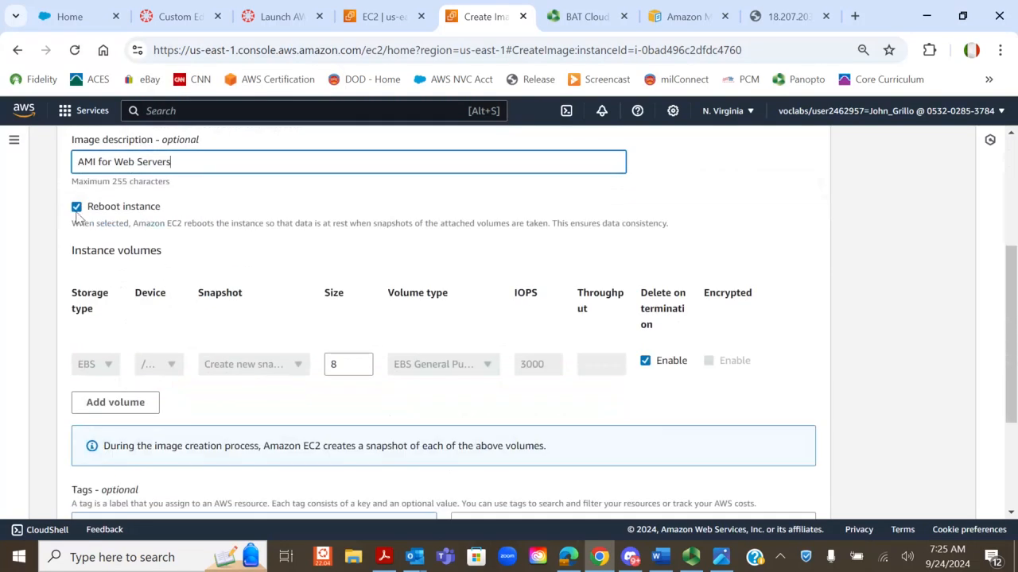
{"action": "left_click", "coordinate": [76, 207]}
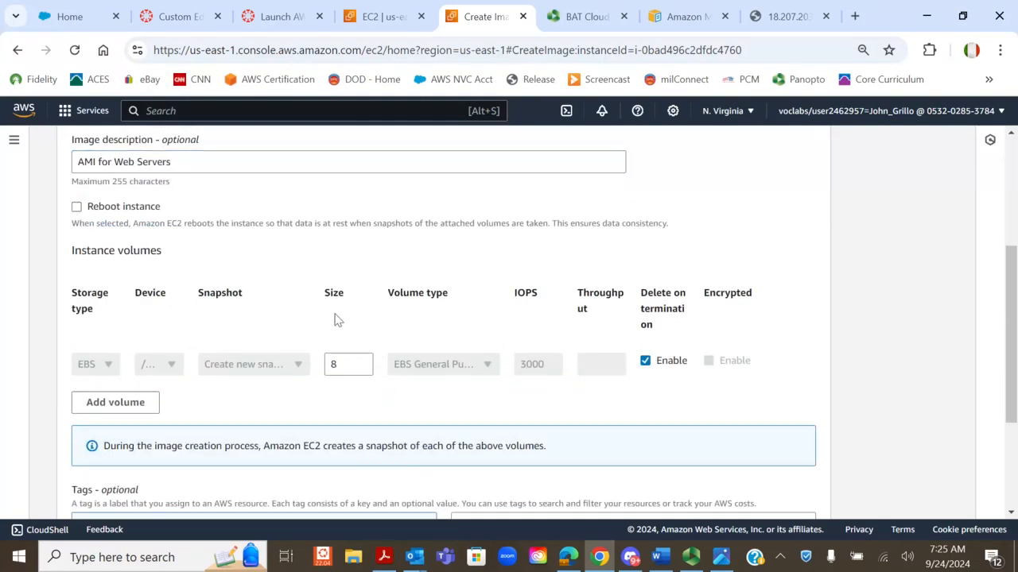
{"action": "scroll", "coordinate": [184, 324], "scroll_direction": "down", "scroll_amount": 1}
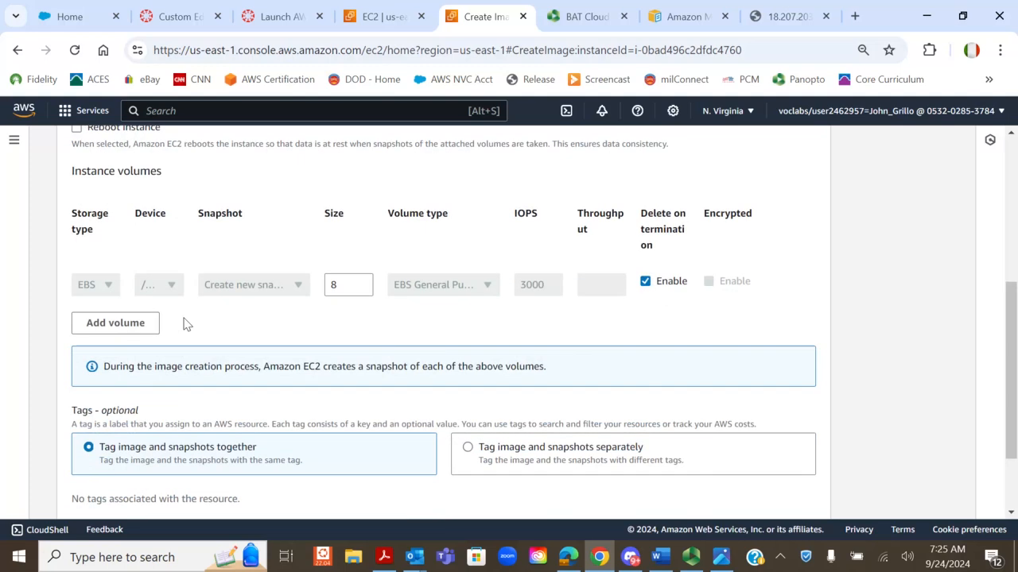
{"action": "scroll", "coordinate": [184, 323], "scroll_direction": "down", "scroll_amount": 1}
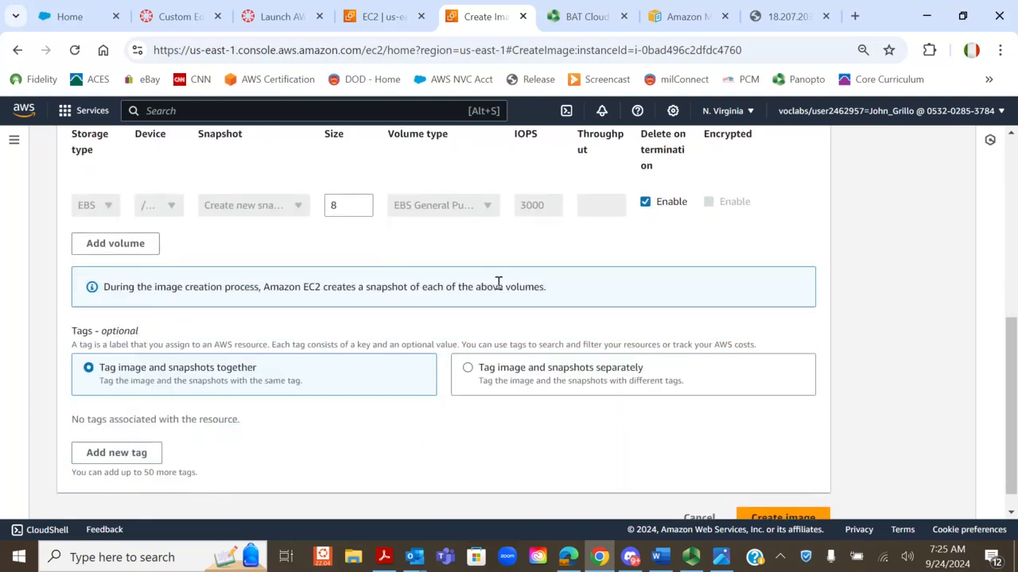
{"action": "scroll", "coordinate": [165, 318], "scroll_direction": "down", "scroll_amount": 1}
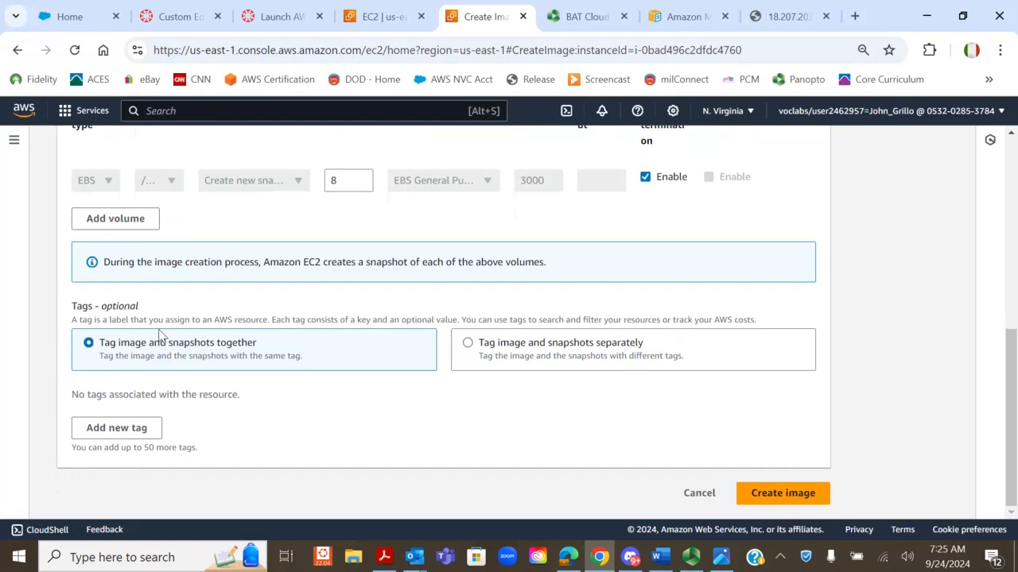
{"action": "left_click", "coordinate": [767, 497]}
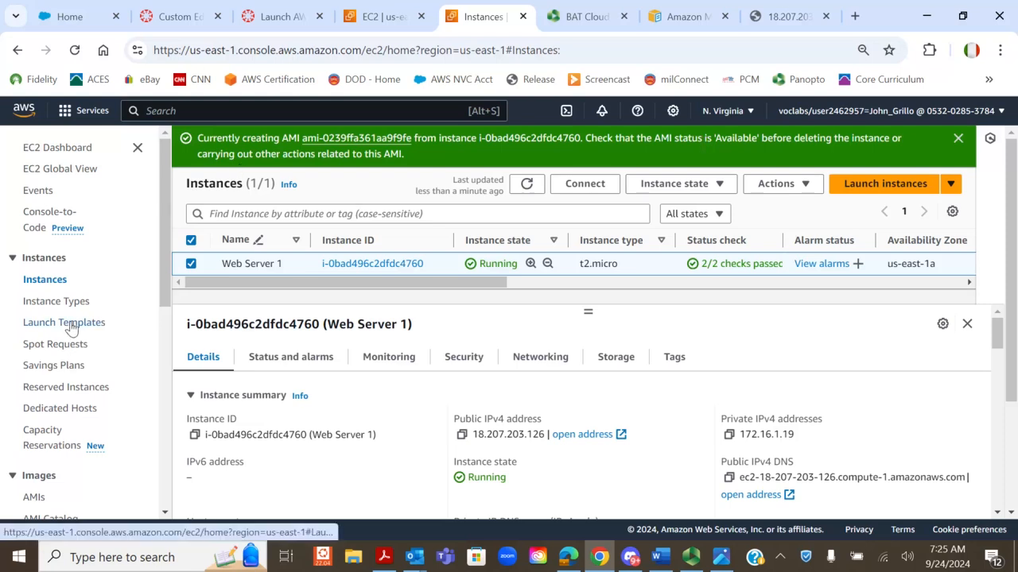
Step: Open the list of owned AMIs and check the status of AMI for Web Servers
{"action": "scroll", "coordinate": [69, 328], "scroll_direction": "down", "scroll_amount": 2}
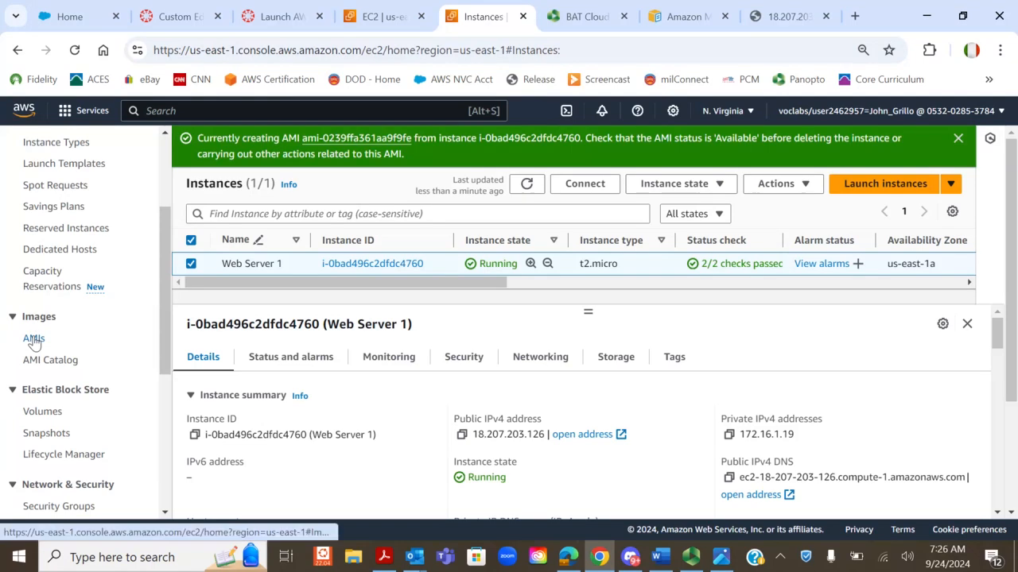
{"action": "left_click", "coordinate": [34, 340]}
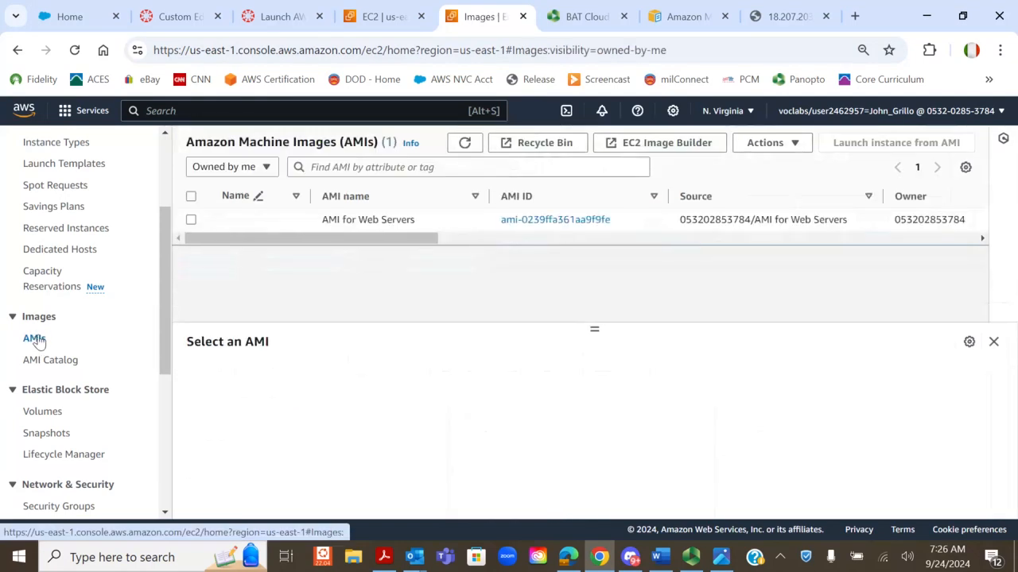
{"action": "left_click_drag", "start_coordinate": [388, 240], "coordinate": [577, 251]}
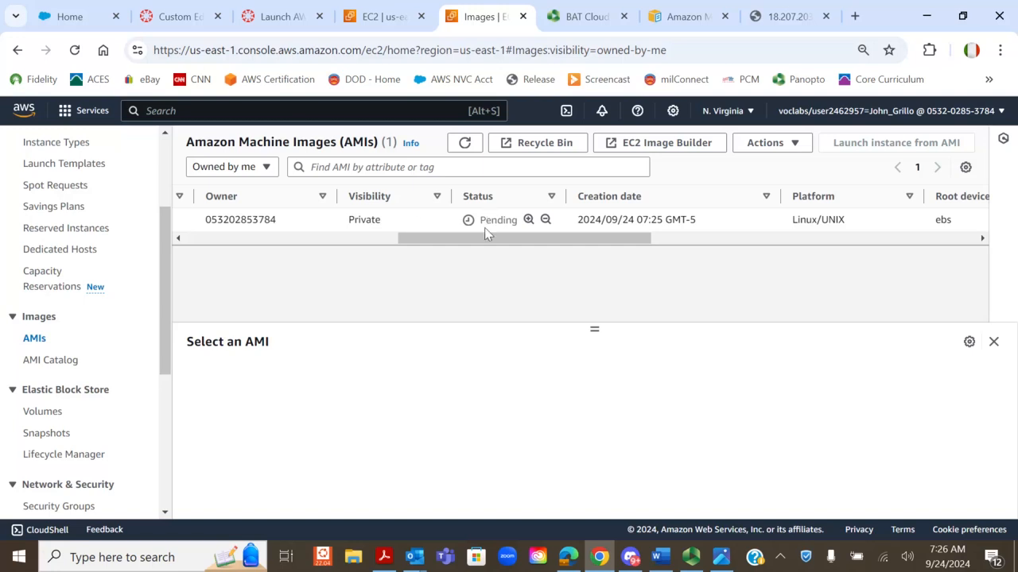
{"action": "left_click", "coordinate": [691, 557]}
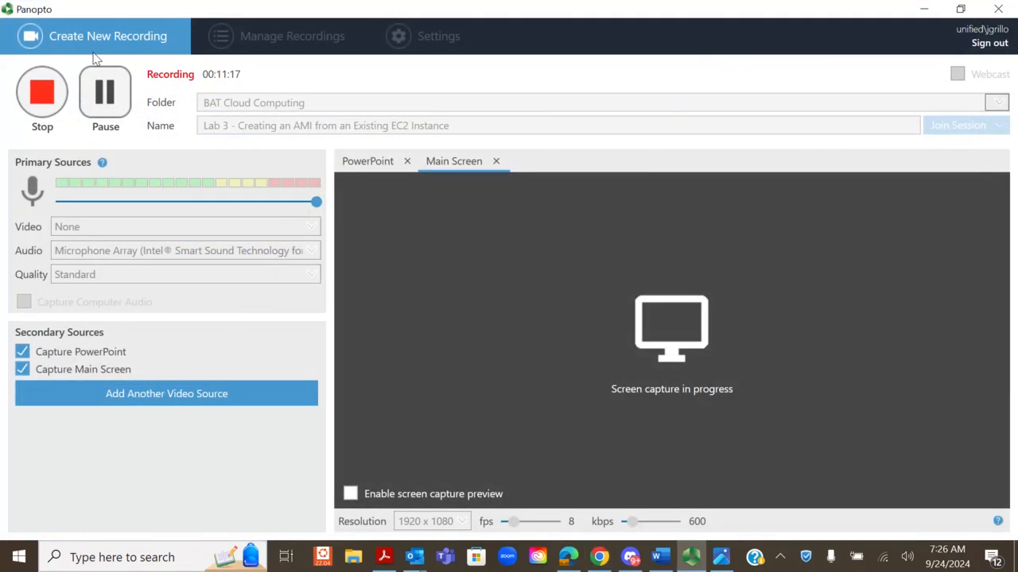
{"action": "left_click", "coordinate": [107, 89]}
{"action": "left_click", "coordinate": [107, 89]}
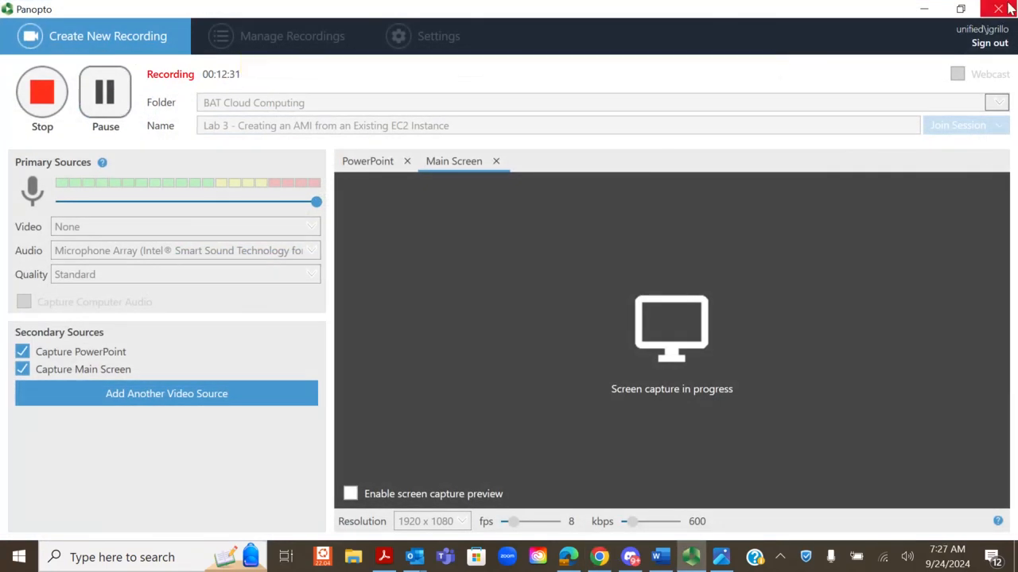
{"action": "left_click", "coordinate": [923, 9]}
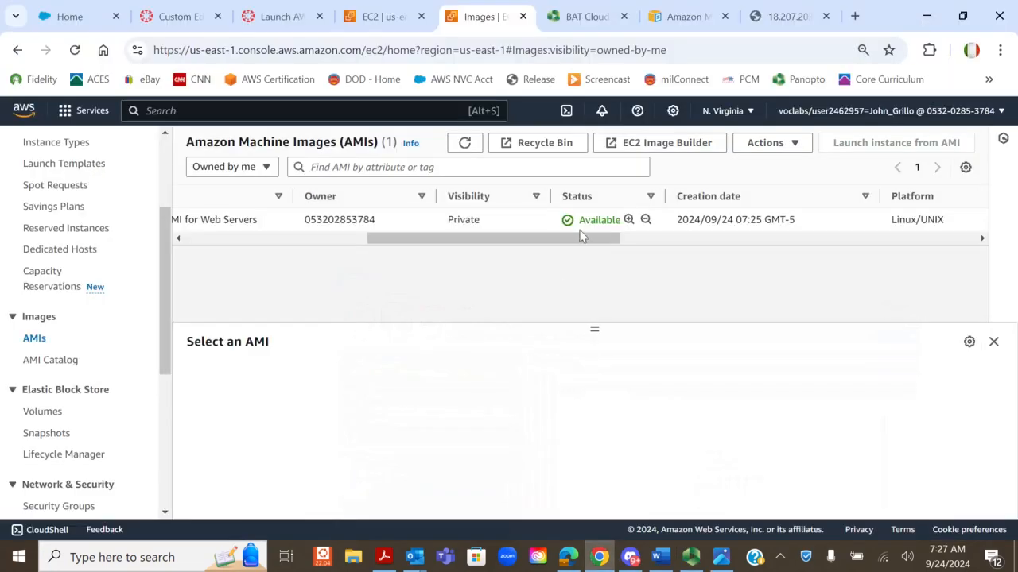
Step: Select AMI for Web Servers and examine its status, name, platform and other details
{"action": "left_click_drag", "start_coordinate": [578, 221], "coordinate": [624, 221]}
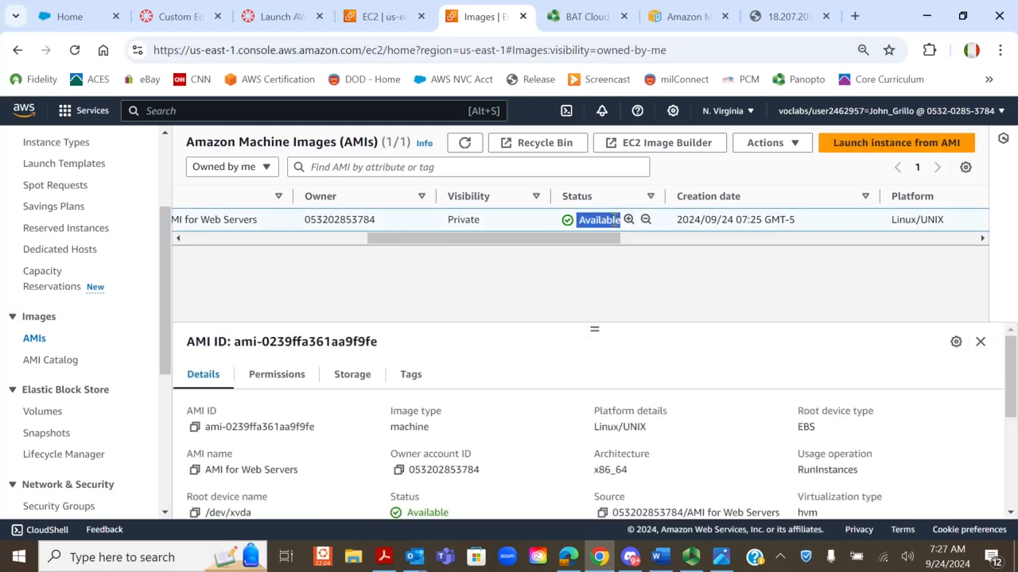
{"action": "left_click_drag", "start_coordinate": [527, 238], "coordinate": [334, 275]}
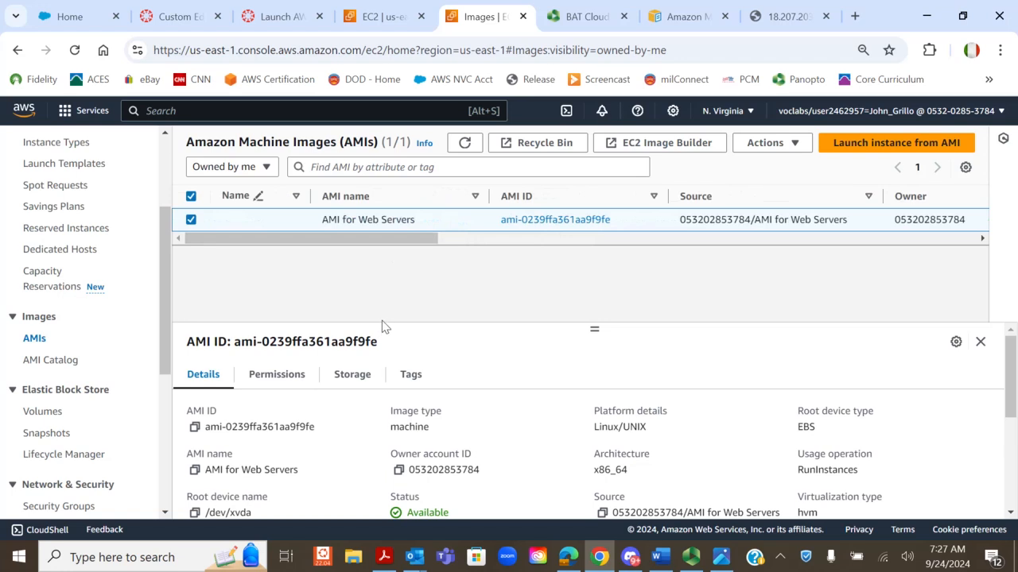
{"action": "left_click_drag", "start_coordinate": [206, 470], "coordinate": [251, 470]}
{"action": "left_click_drag", "start_coordinate": [595, 429], "coordinate": [654, 429]}
{"action": "scroll", "coordinate": [435, 371], "scroll_direction": "down", "scroll_amount": 2}
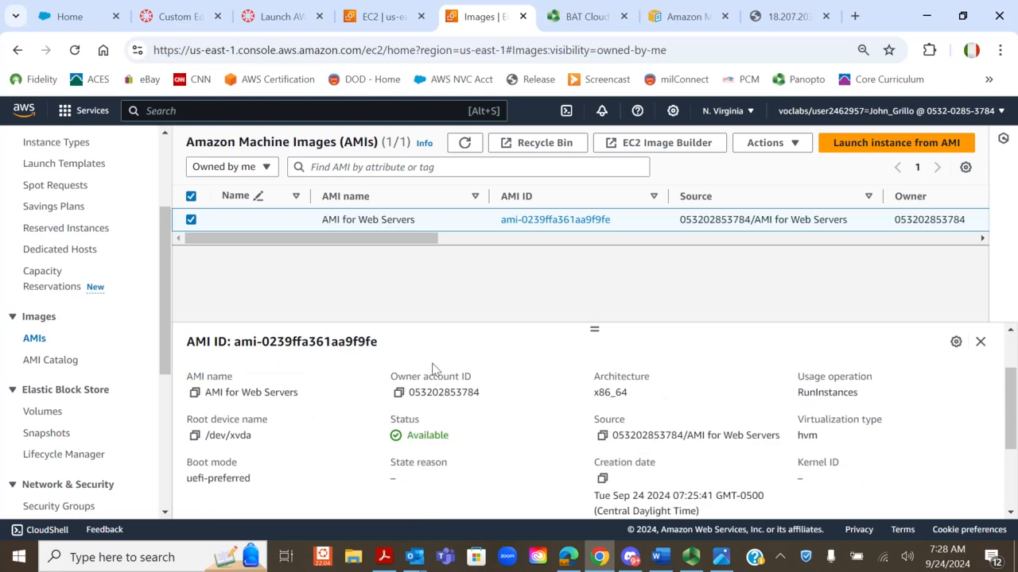
{"action": "scroll", "coordinate": [438, 380], "scroll_direction": "up", "scroll_amount": 1}
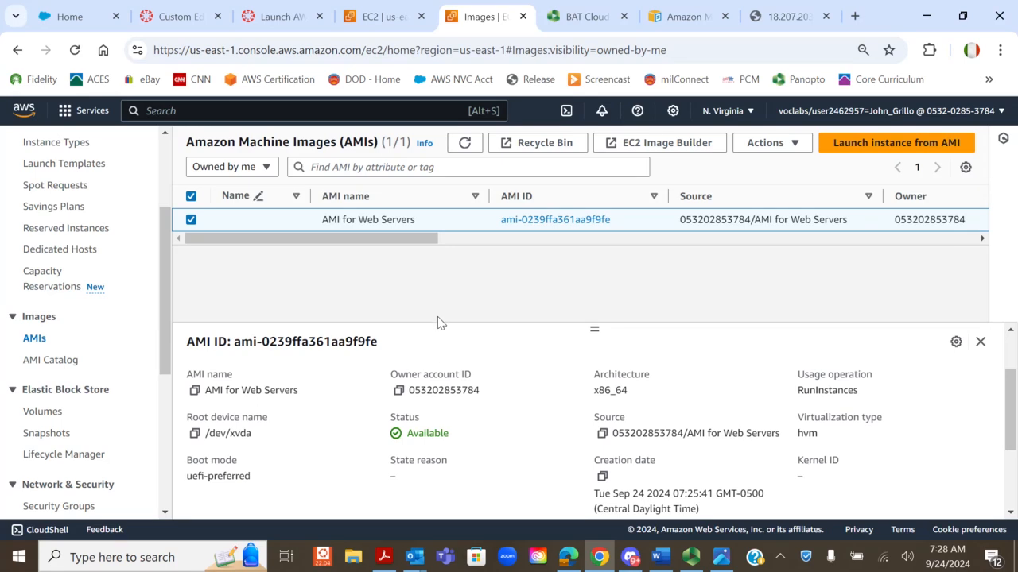
Step: View the AWS (2019) horizontal framework.jpg diagram to locate the EC2 instance in Public Subnet 2, and return to the AMI list
{"action": "left_click", "coordinate": [721, 557]}
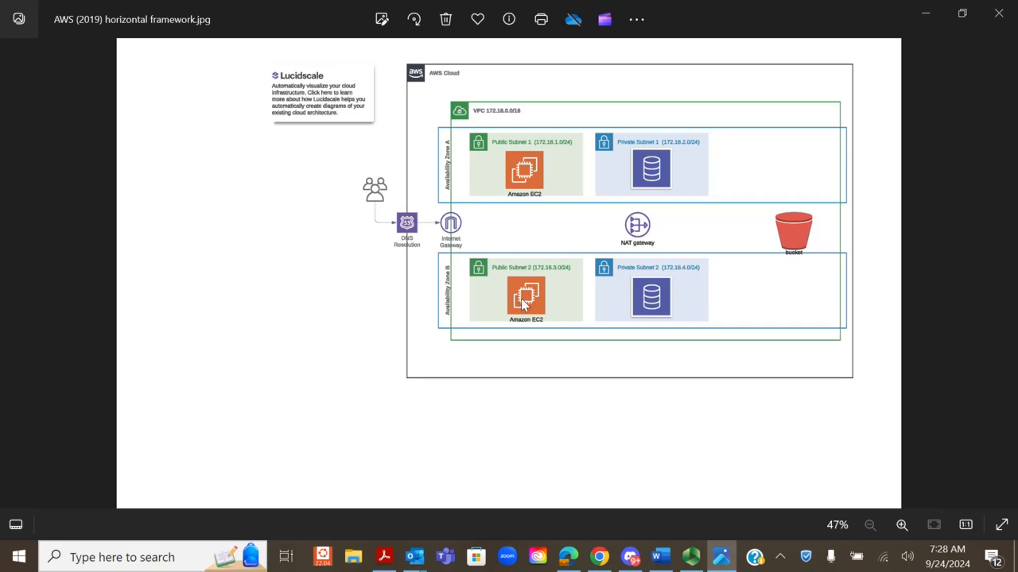
{"action": "left_click", "coordinate": [930, 13]}
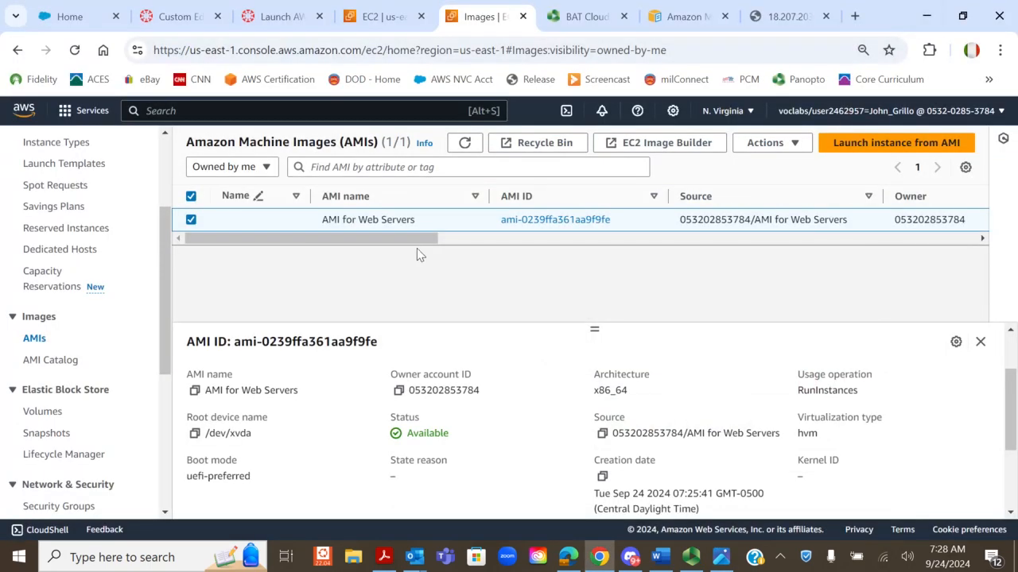
{"action": "left_click_drag", "start_coordinate": [420, 238], "coordinate": [165, 212]}
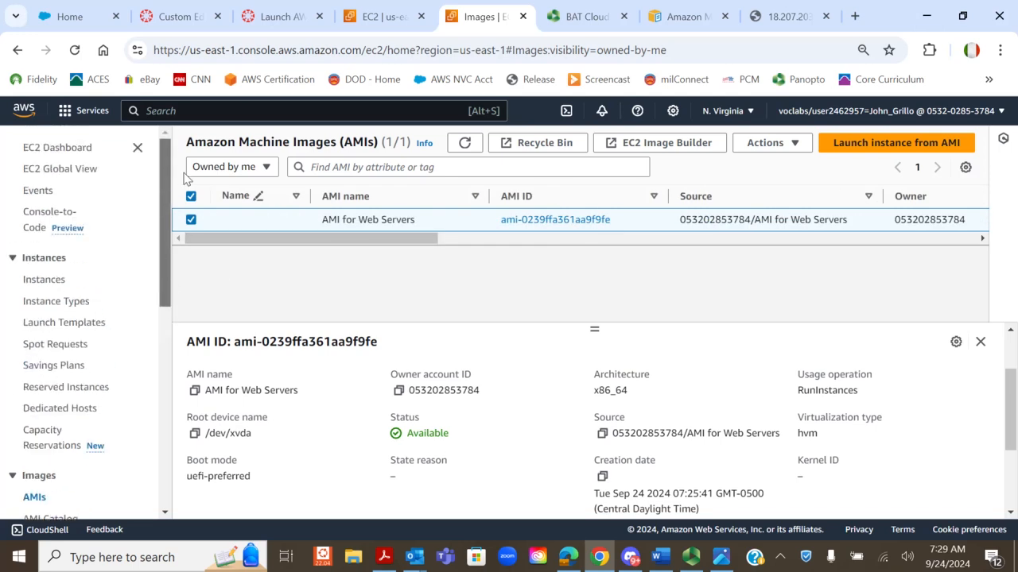
{"action": "left_click", "coordinate": [59, 150]}
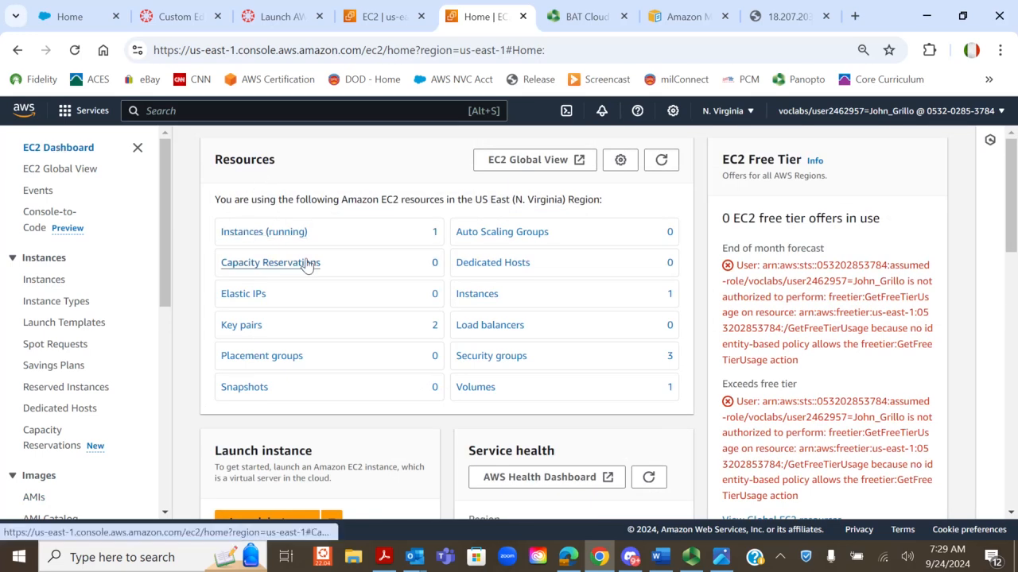
{"action": "scroll", "coordinate": [318, 265], "scroll_direction": "down", "scroll_amount": 1}
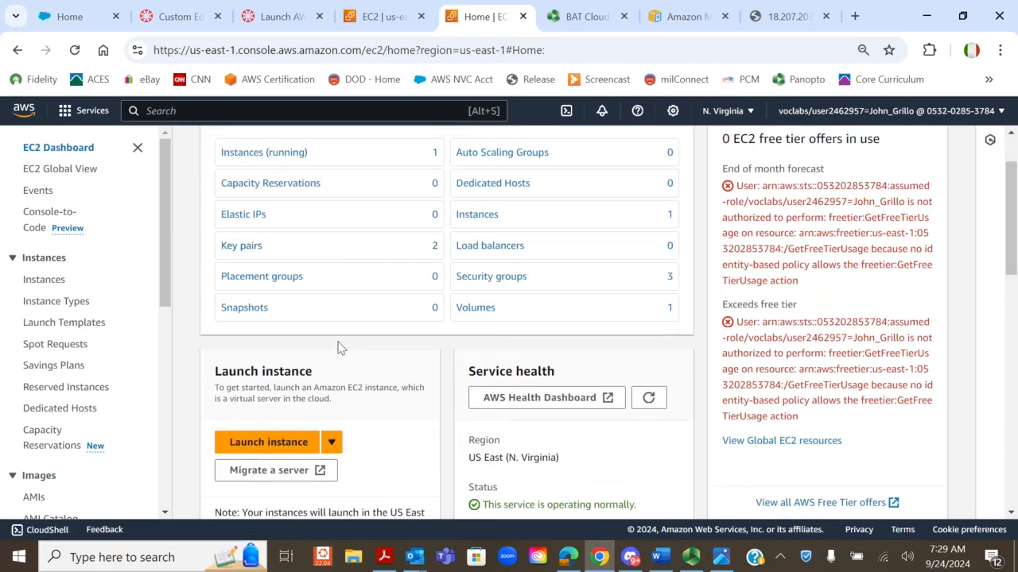
{"action": "left_click", "coordinate": [262, 449]}
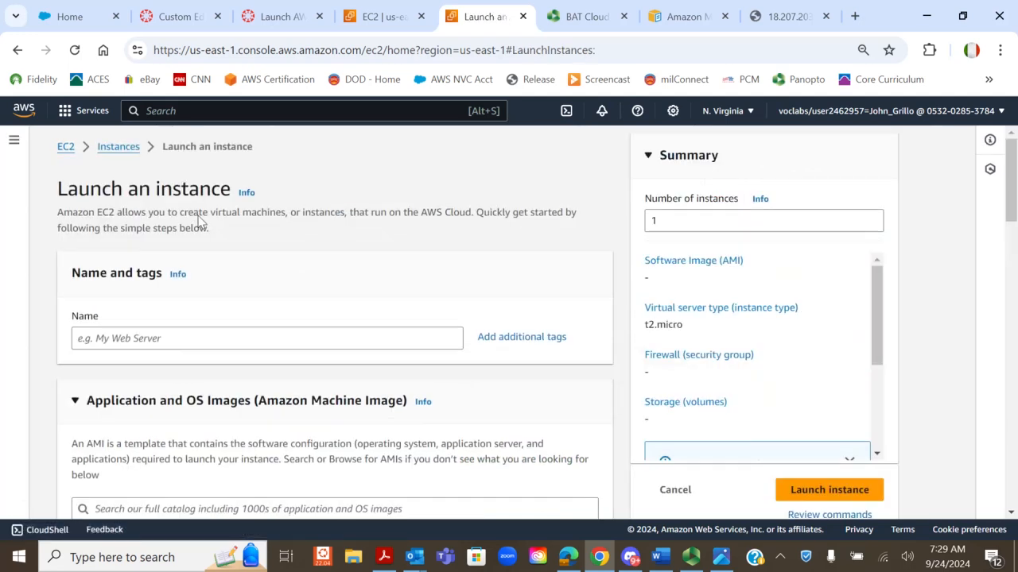
{"action": "scroll", "coordinate": [187, 263], "scroll_direction": "down", "scroll_amount": 1}
{"action": "left_click", "coordinate": [180, 260]}
{"action": "scroll", "coordinate": [200, 228], "scroll_direction": "up", "scroll_amount": 1}
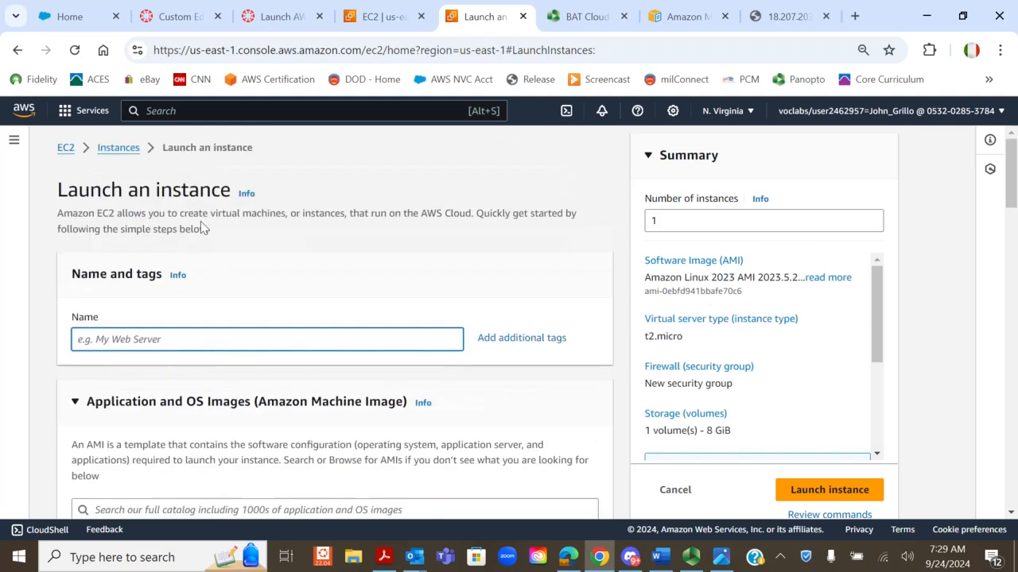
{"action": "left_click", "coordinate": [121, 149]}
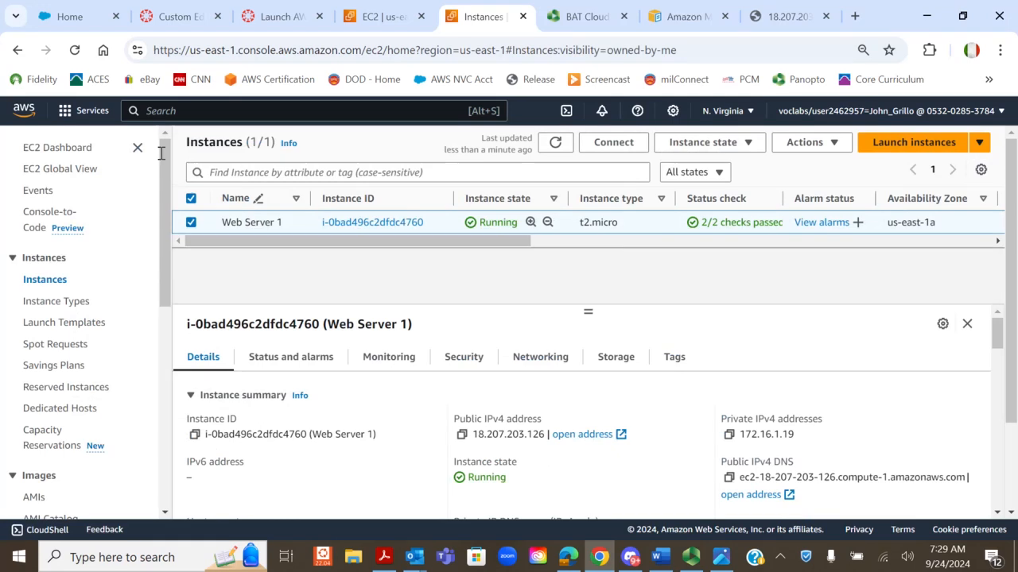
Step: Start launching a new EC2 instance from the EC2 dashboard and name it Web Server 2
{"action": "left_click", "coordinate": [48, 152]}
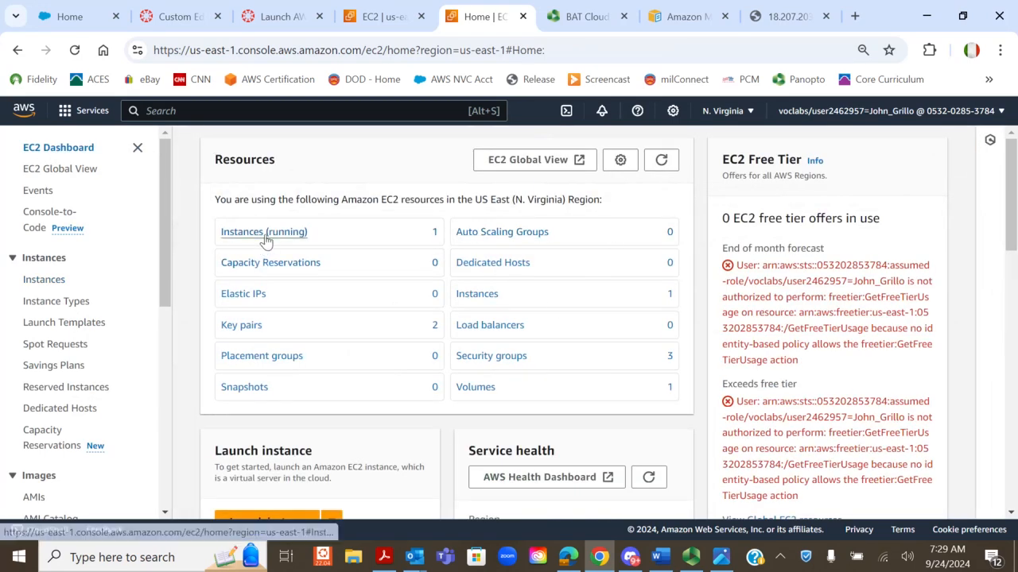
{"action": "scroll", "coordinate": [286, 310], "scroll_direction": "down", "scroll_amount": 3}
{"action": "left_click", "coordinate": [283, 288]}
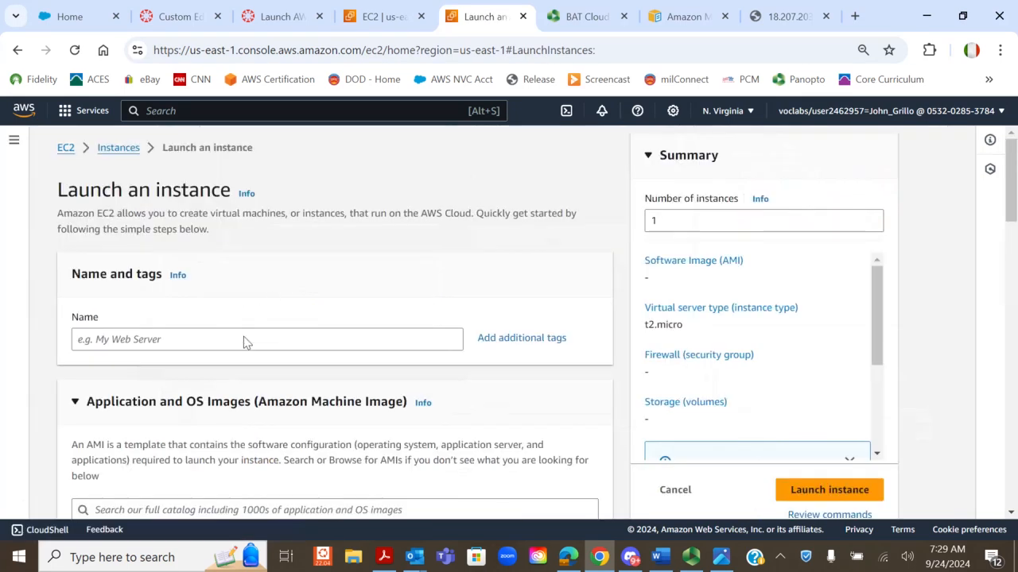
{"action": "left_click", "coordinate": [248, 342]}
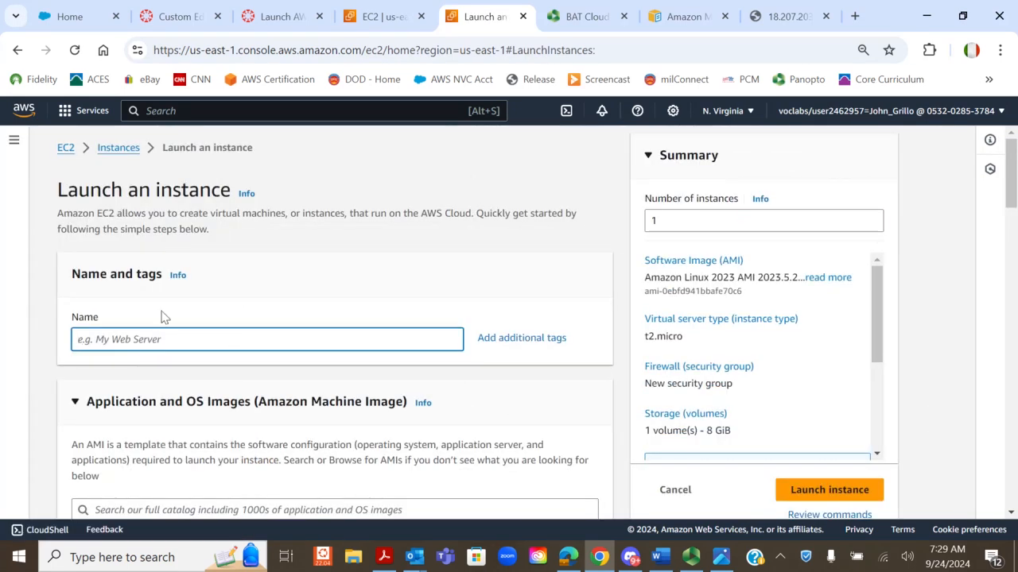
{"action": "type", "text": "Web Server 2"}
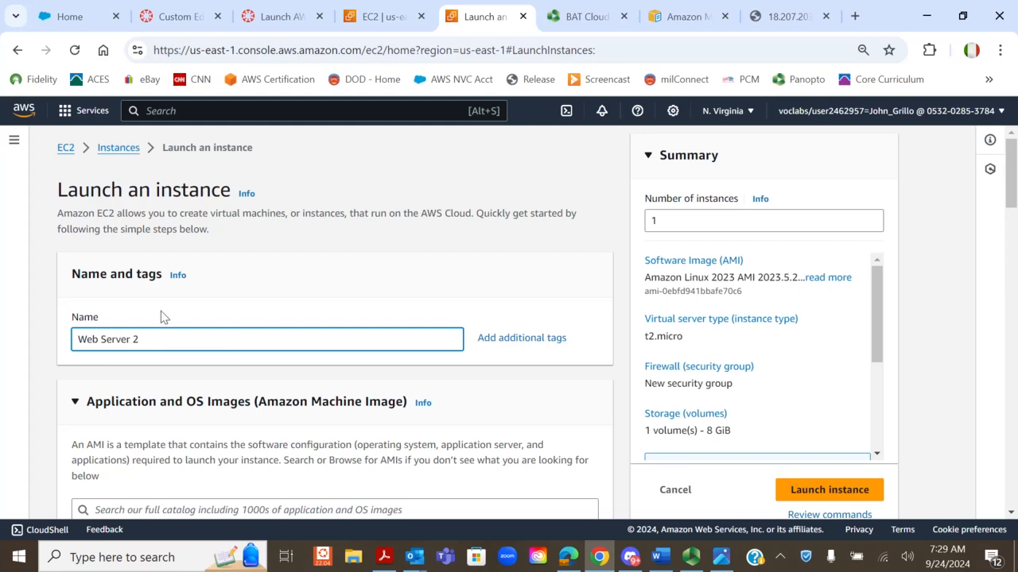
Step: Browse more AMIs for the instance and locate AMI for Web Servers among the self-created images
{"action": "scroll", "coordinate": [199, 324], "scroll_direction": "down", "scroll_amount": 3}
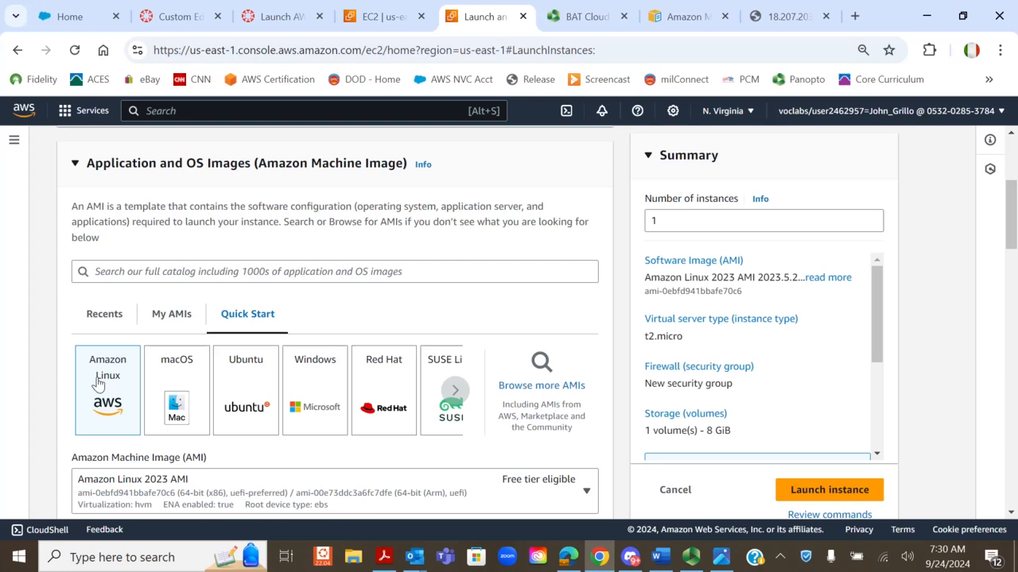
{"action": "left_click", "coordinate": [539, 396]}
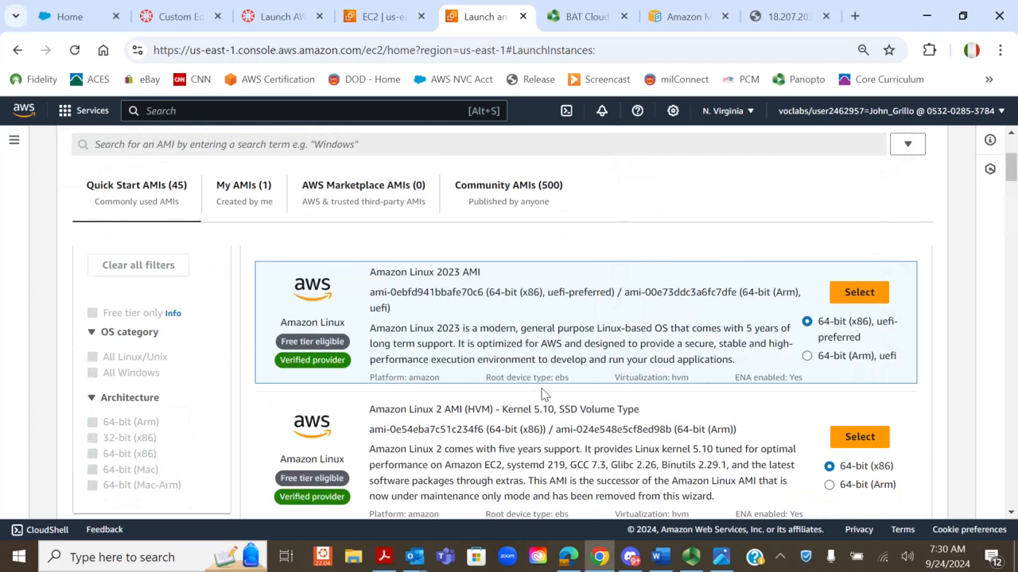
{"action": "left_click", "coordinate": [245, 186]}
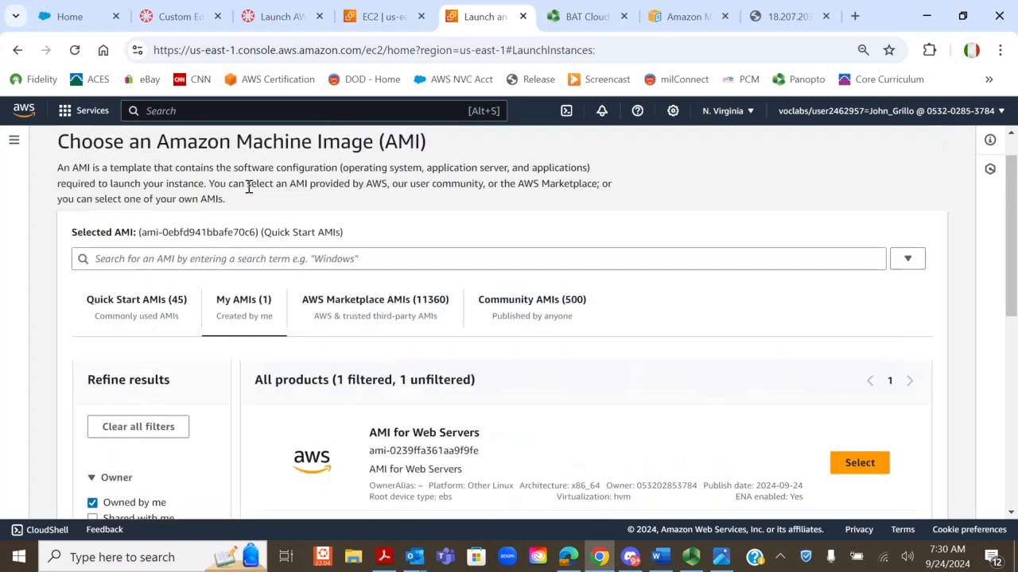
{"action": "scroll", "coordinate": [643, 293], "scroll_direction": "down", "scroll_amount": 2}
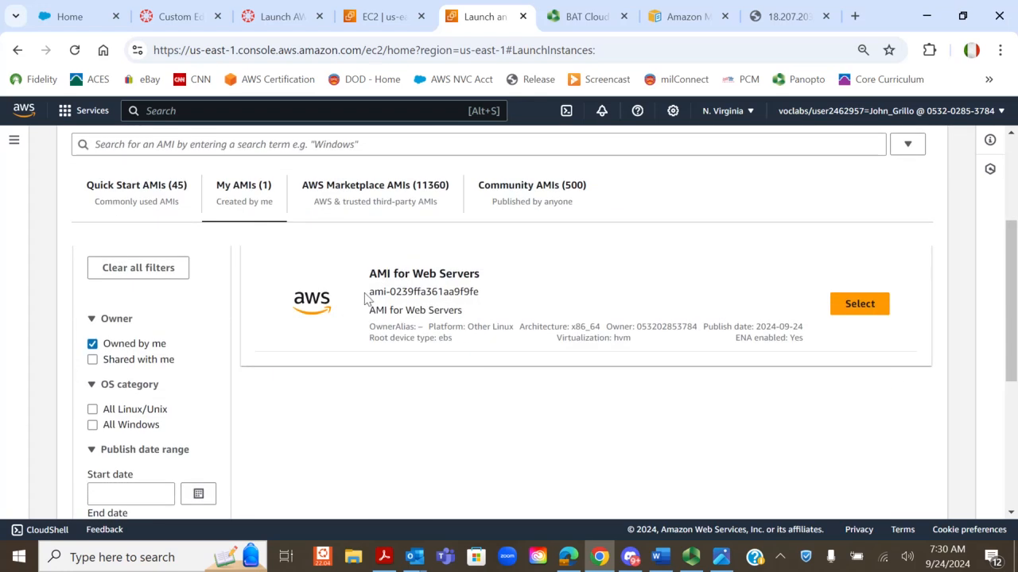
{"action": "left_click_drag", "start_coordinate": [374, 292], "coordinate": [502, 297]}
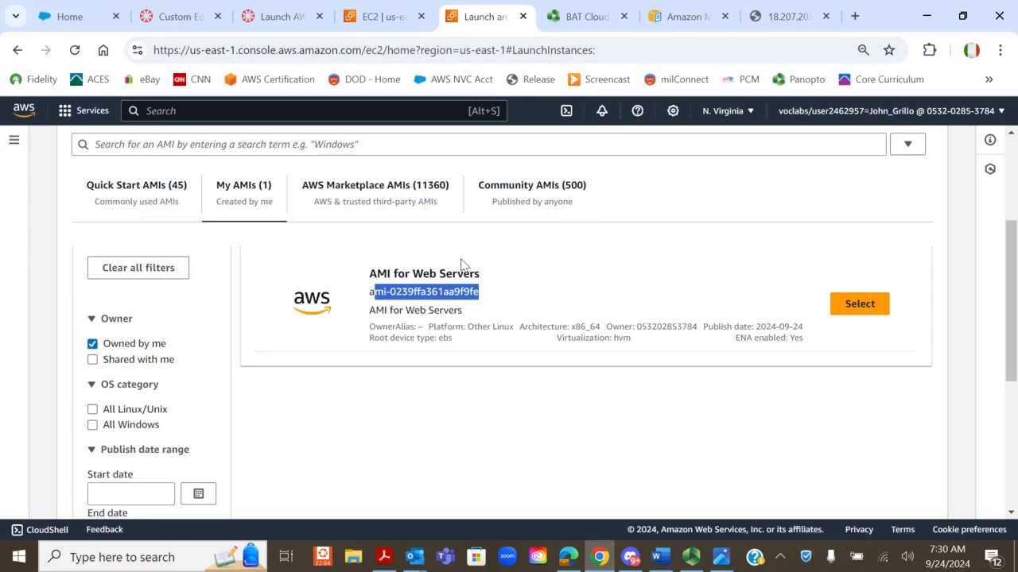
Step: Look up the ID of AMI for Web Servers in the owned AMIs list and compare it with the ID in the launch wizard
{"action": "left_click", "coordinate": [378, 18]}
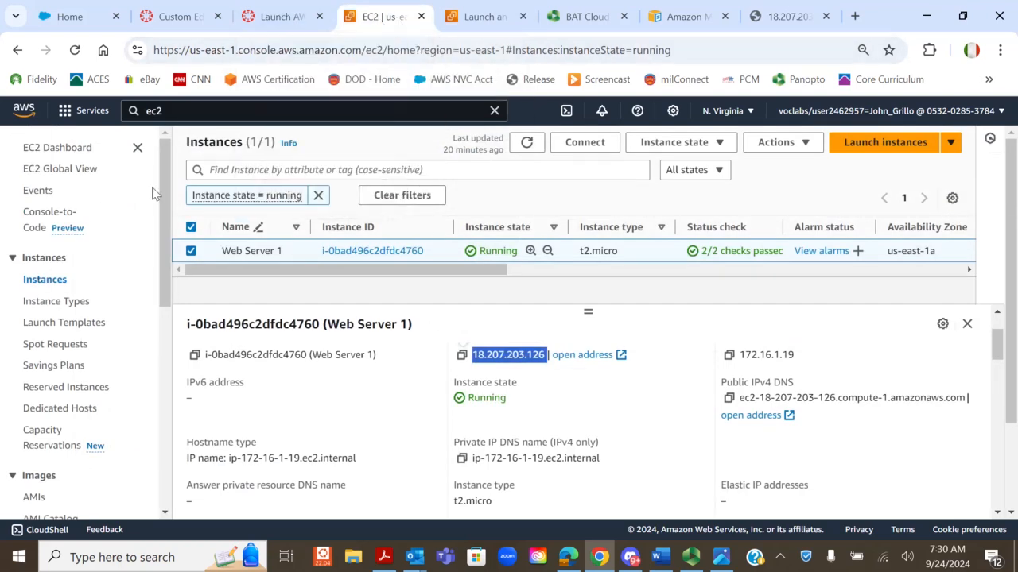
{"action": "scroll", "coordinate": [165, 185], "scroll_direction": "down", "scroll_amount": 2}
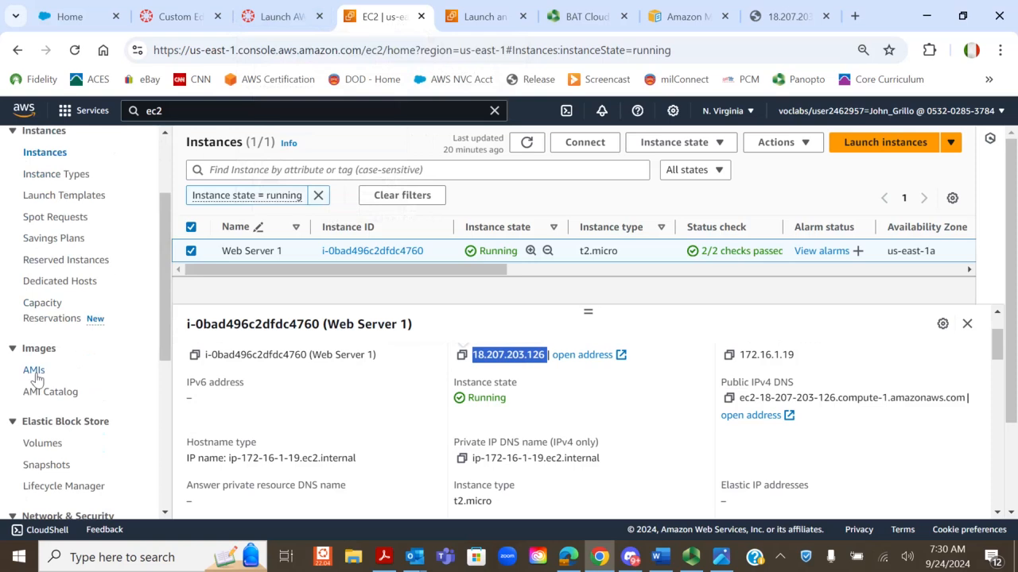
{"action": "left_click", "coordinate": [33, 371]}
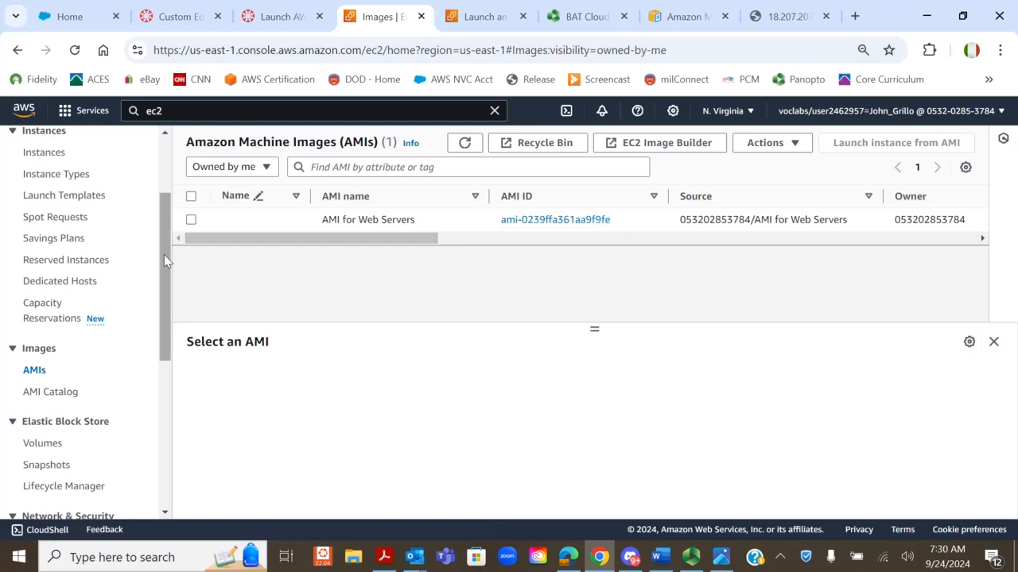
{"action": "scroll", "coordinate": [164, 255], "scroll_direction": "up", "scroll_amount": 3}
{"action": "left_click", "coordinate": [61, 149]}
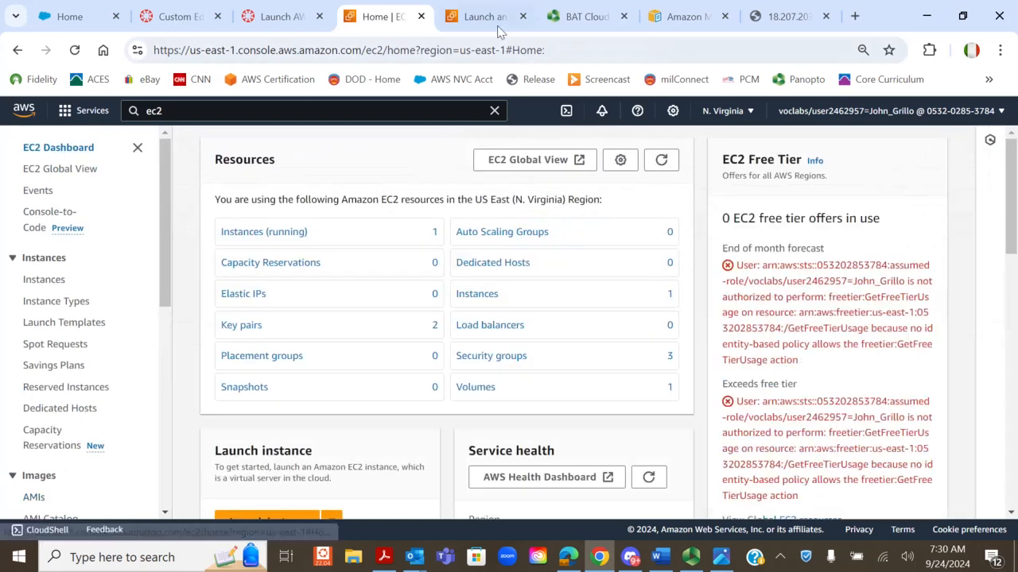
{"action": "left_click", "coordinate": [499, 26]}
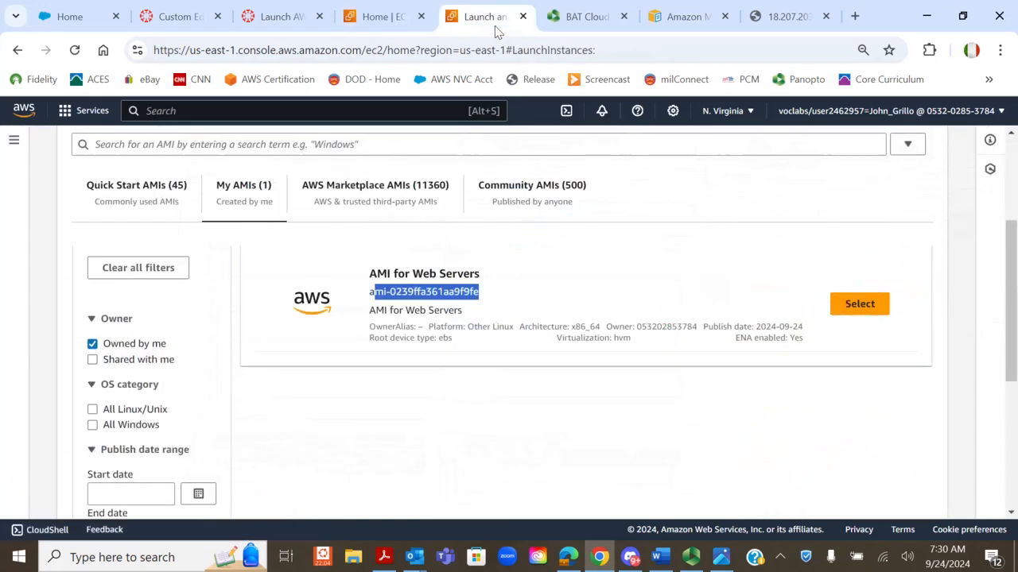
{"action": "left_click", "coordinate": [463, 292]}
{"action": "left_click_drag", "start_coordinate": [463, 292], "coordinate": [480, 292]}
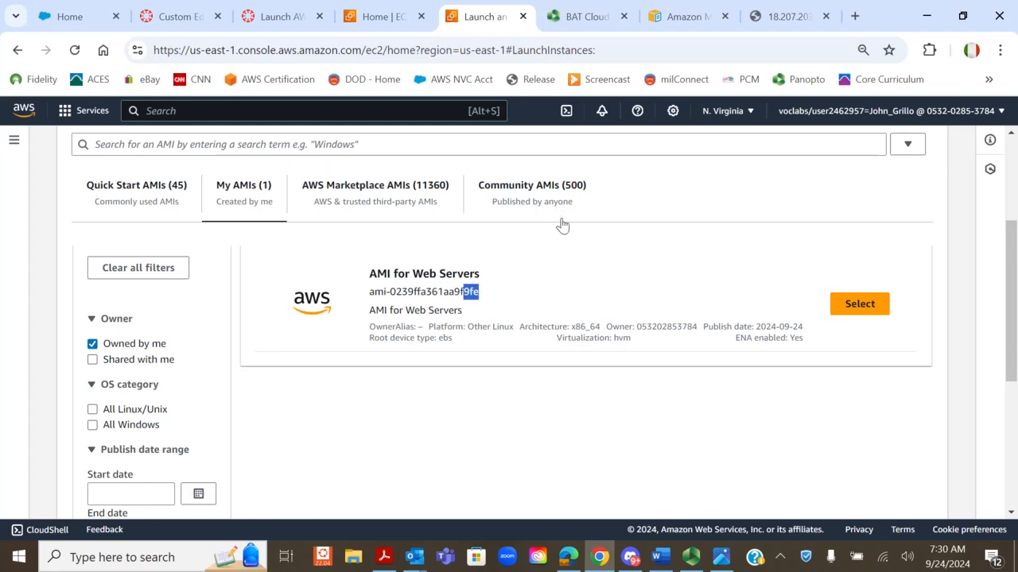
Step: Choose AMI for Web Servers as the instance's image, review its details and keep the t2.micro instance type
{"action": "left_click", "coordinate": [853, 309]}
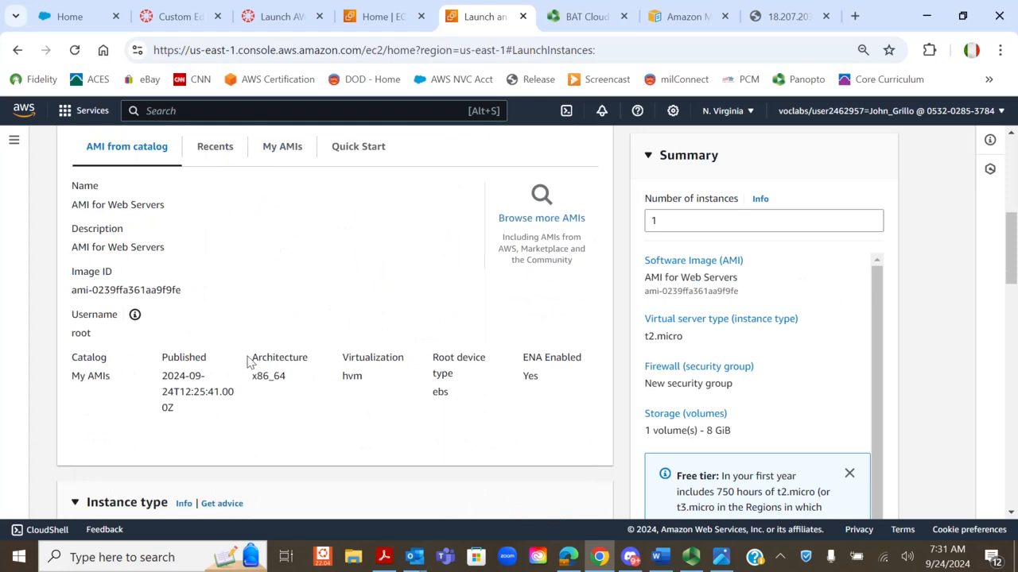
{"action": "scroll", "coordinate": [249, 362], "scroll_direction": "up", "scroll_amount": 3}
{"action": "scroll", "coordinate": [279, 309], "scroll_direction": "down", "scroll_amount": 5}
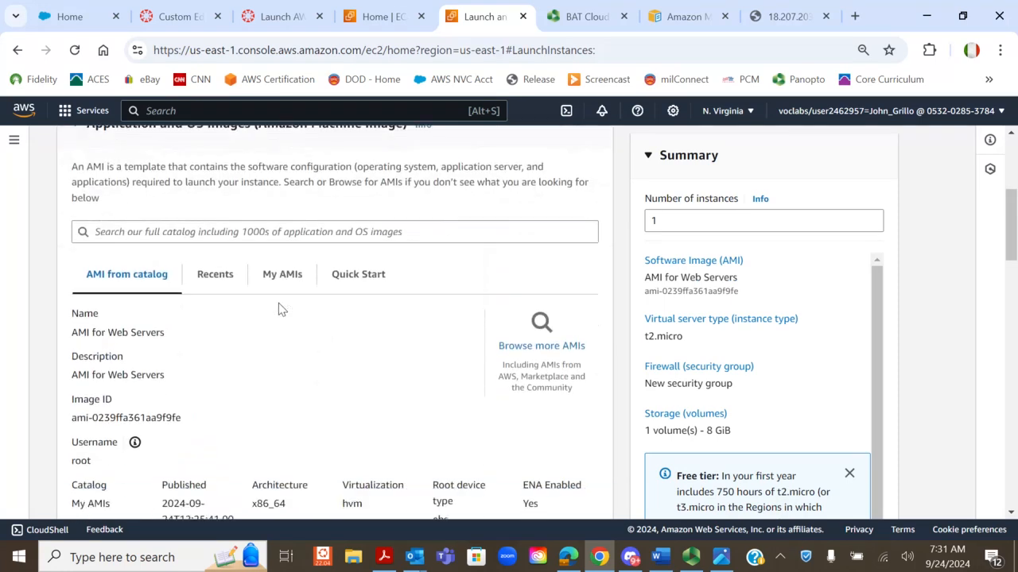
{"action": "scroll", "coordinate": [280, 309], "scroll_direction": "down", "scroll_amount": 2}
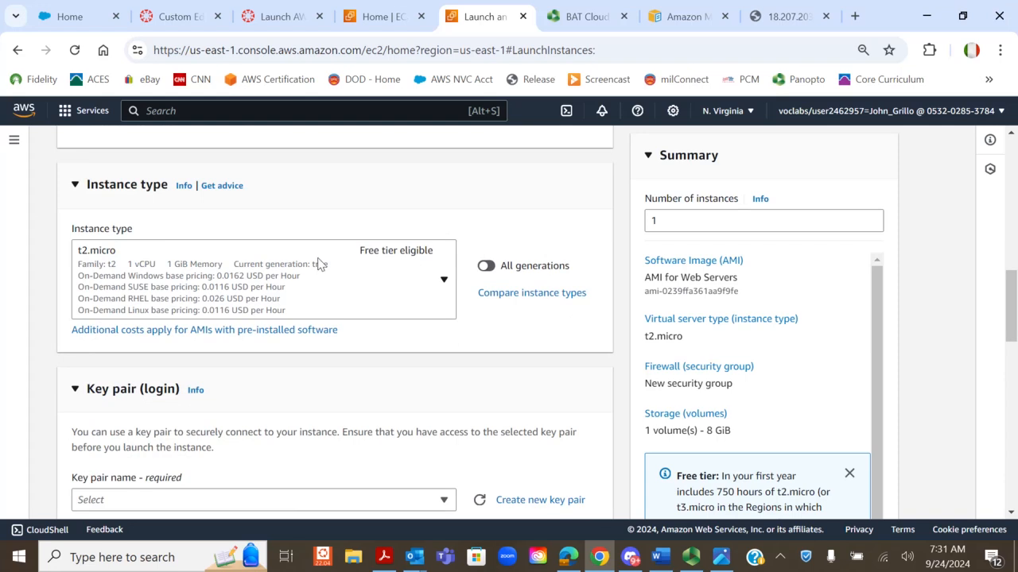
Step: Set the instance's login key pair to vockey1
{"action": "scroll", "coordinate": [402, 270], "scroll_direction": "down", "scroll_amount": 1}
{"action": "scroll", "coordinate": [402, 270], "scroll_direction": "down", "scroll_amount": 2}
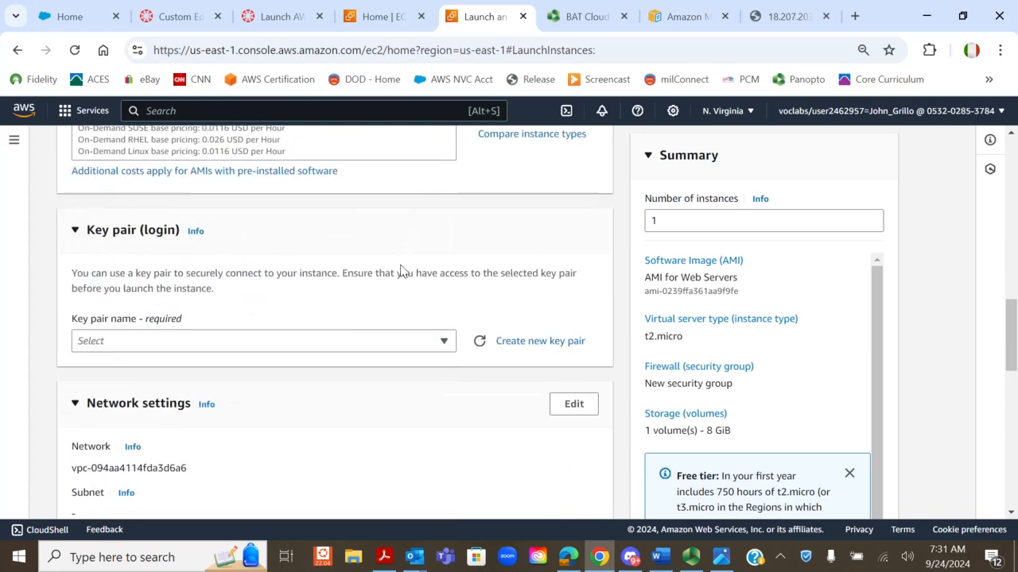
{"action": "scroll", "coordinate": [404, 262], "scroll_direction": "down", "scroll_amount": 1}
{"action": "left_click", "coordinate": [442, 267]}
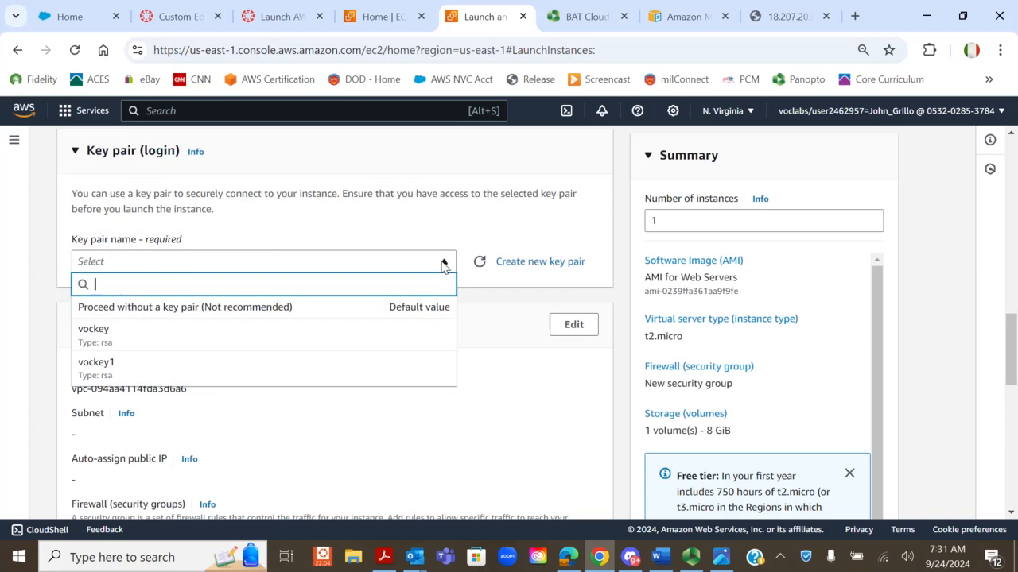
{"action": "left_click", "coordinate": [151, 367]}
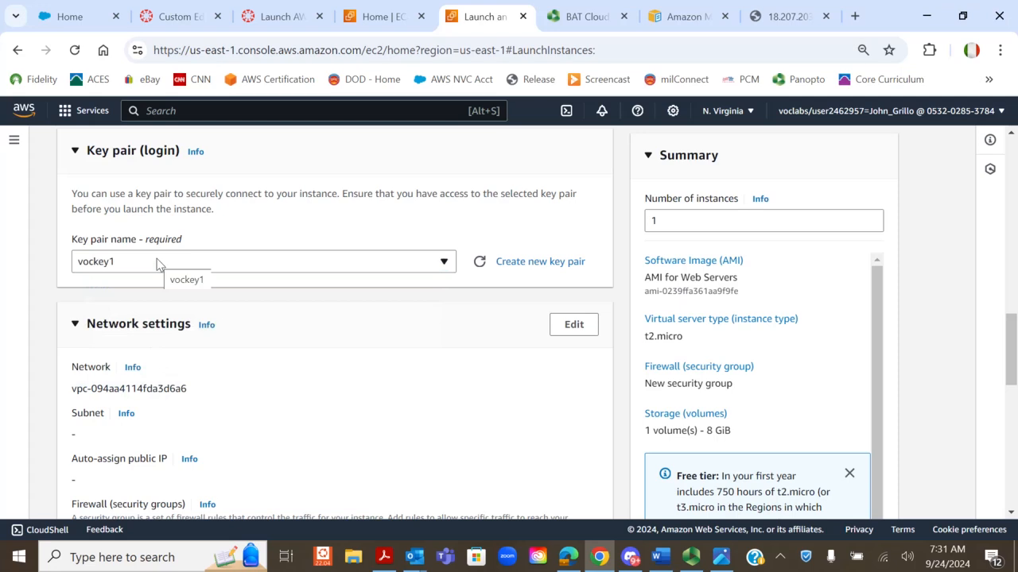
Step: Open the network settings for editing and set the VPC to lab-vpc-vpc (172.16.0.0/16)
{"action": "scroll", "coordinate": [217, 384], "scroll_direction": "down", "scroll_amount": 1}
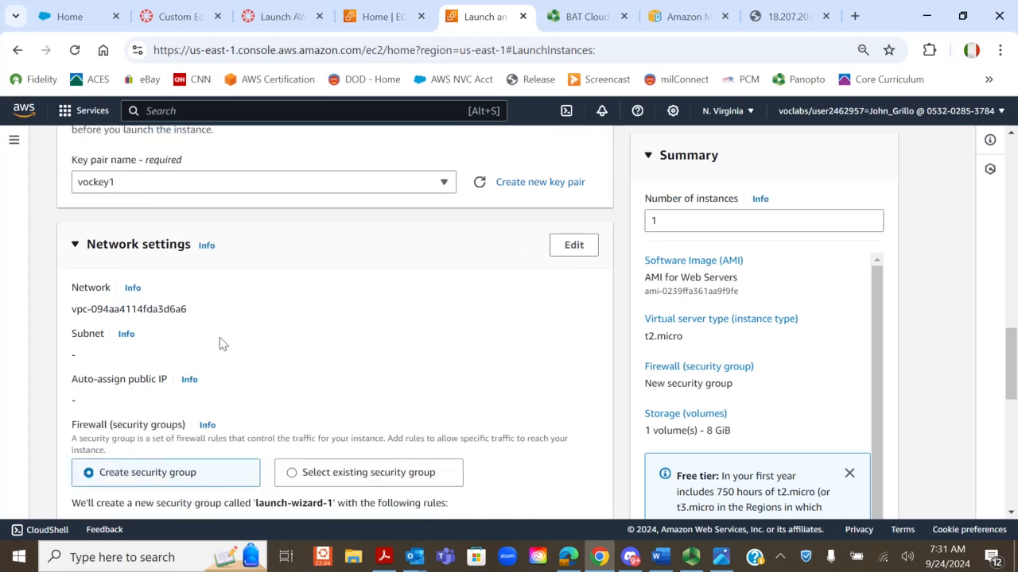
{"action": "left_click", "coordinate": [574, 246]}
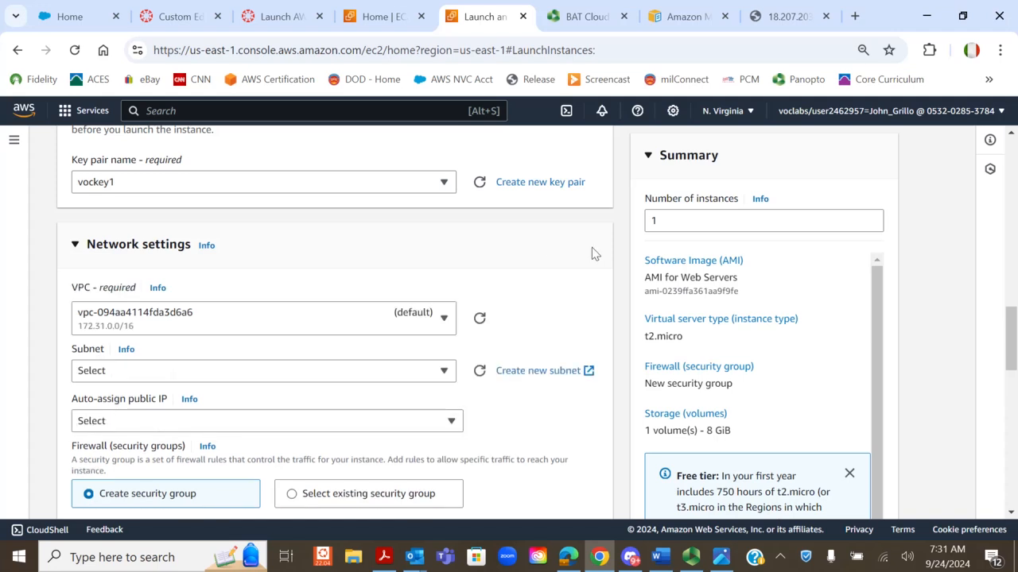
{"action": "left_click", "coordinate": [444, 320]}
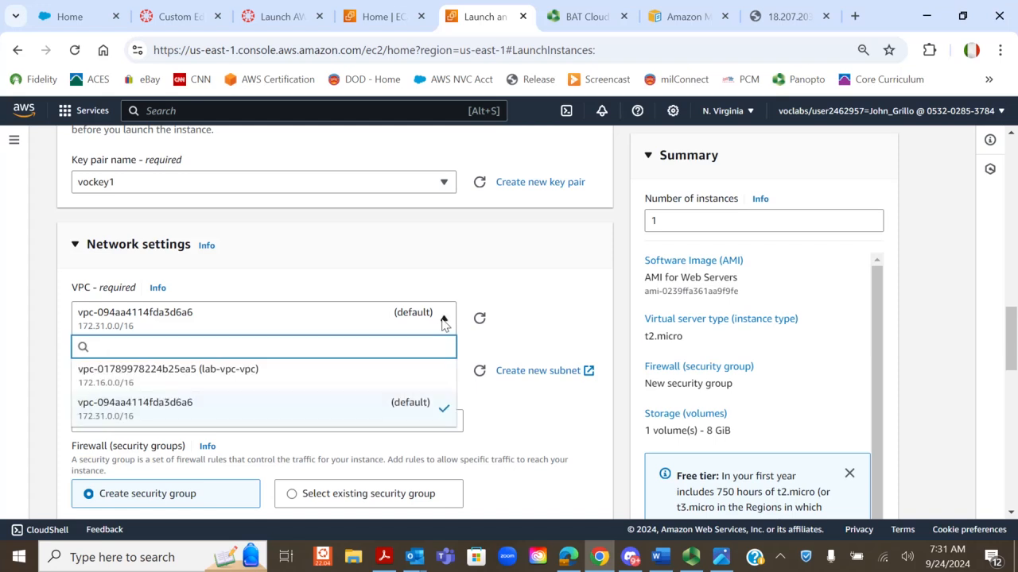
{"action": "left_click", "coordinate": [158, 381]}
{"action": "scroll", "coordinate": [205, 316], "scroll_direction": "down", "scroll_amount": 1}
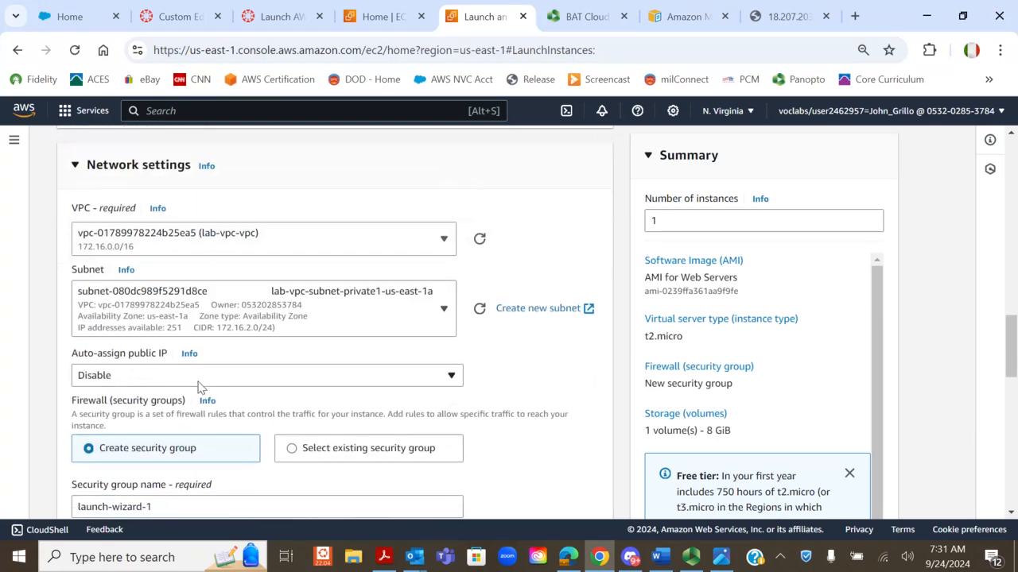
Step: Check the architecture diagram for Public Subnet 2 and set the instance's subnet to lab-vpc-subnet-public2-us-east-1b (172.16.3.0/24)
{"action": "left_click", "coordinate": [719, 559]}
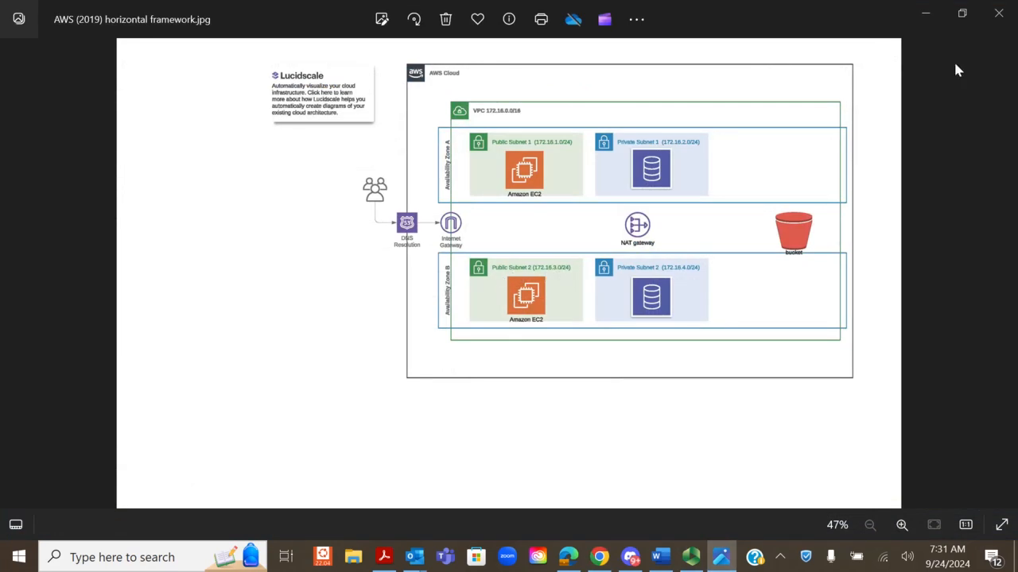
{"action": "left_click", "coordinate": [929, 14]}
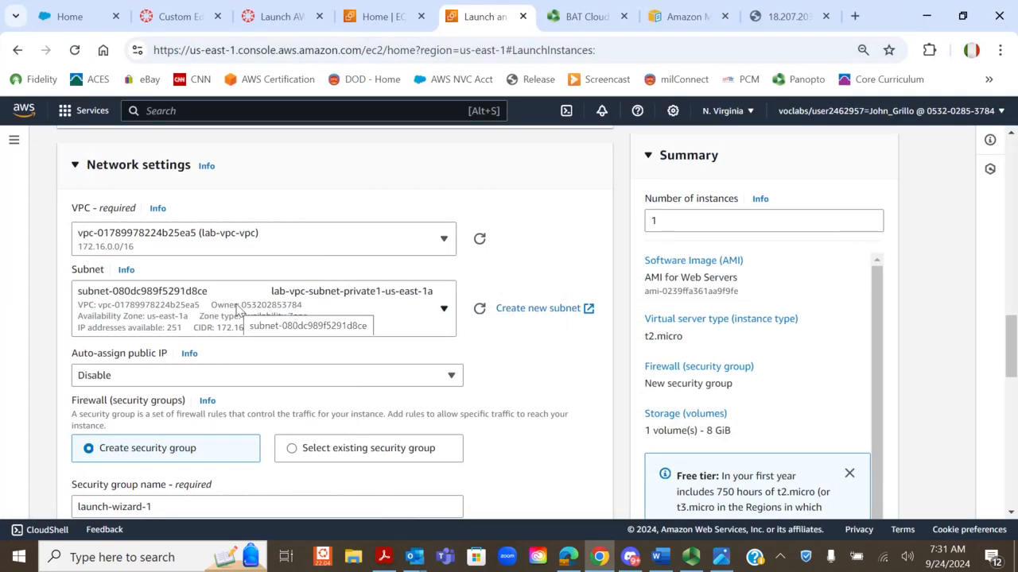
{"action": "left_click", "coordinate": [286, 327]}
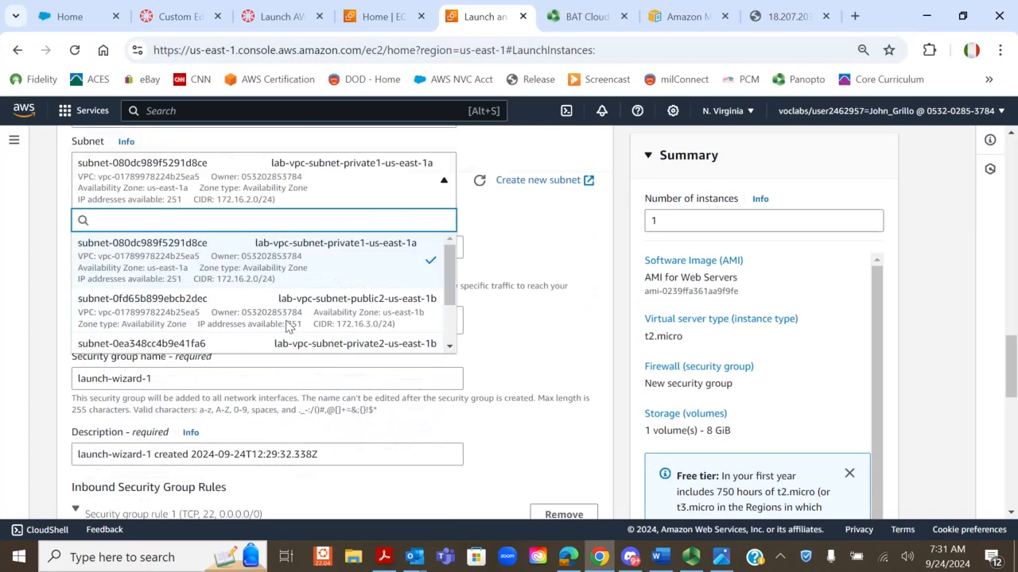
{"action": "left_click", "coordinate": [360, 288]}
{"action": "scroll", "coordinate": [374, 256], "scroll_direction": "up", "scroll_amount": 2}
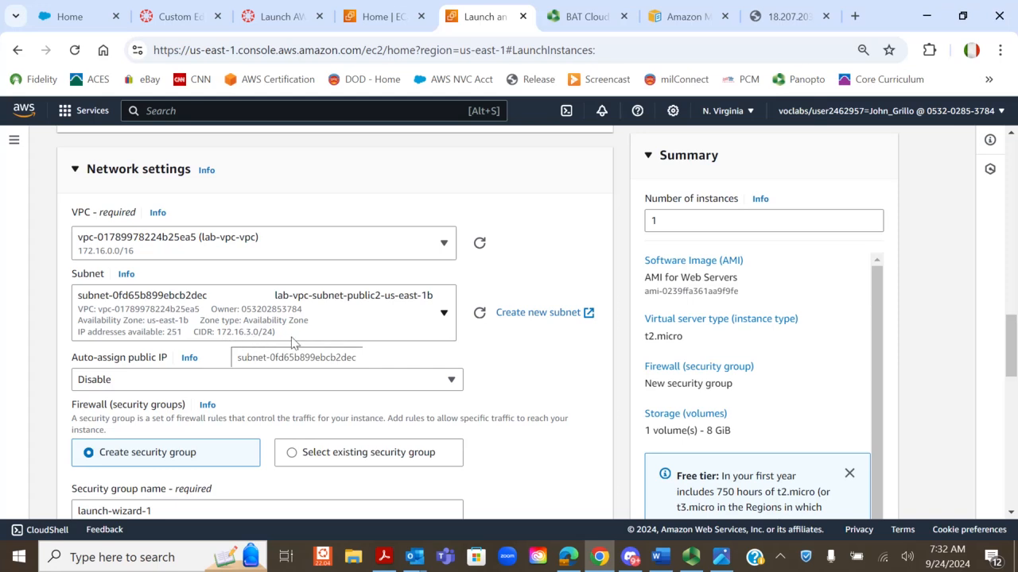
Step: Enable auto-assignment of a public IP address for the instance
{"action": "scroll", "coordinate": [339, 314], "scroll_direction": "down", "scroll_amount": 2}
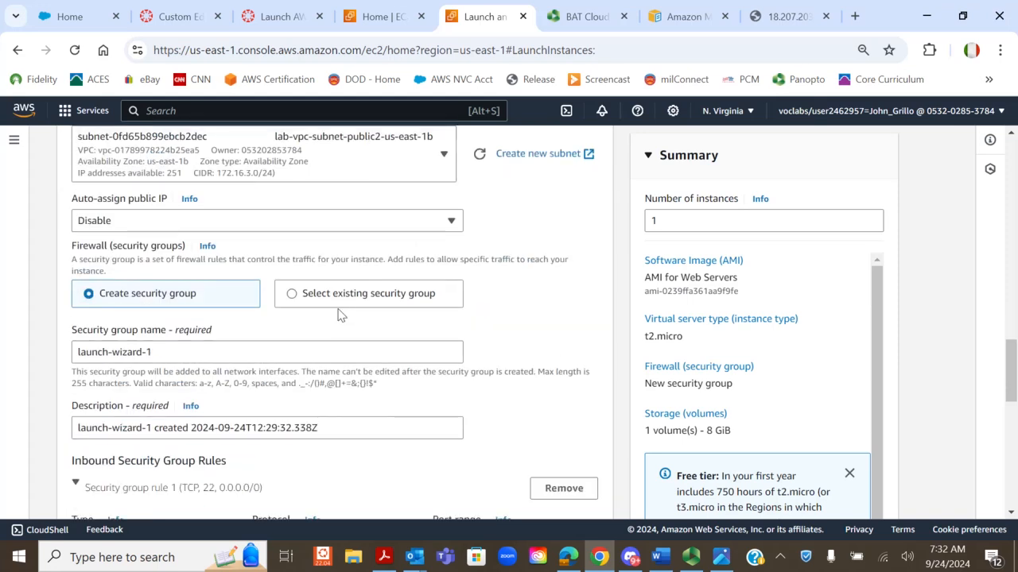
{"action": "left_click", "coordinate": [118, 229]}
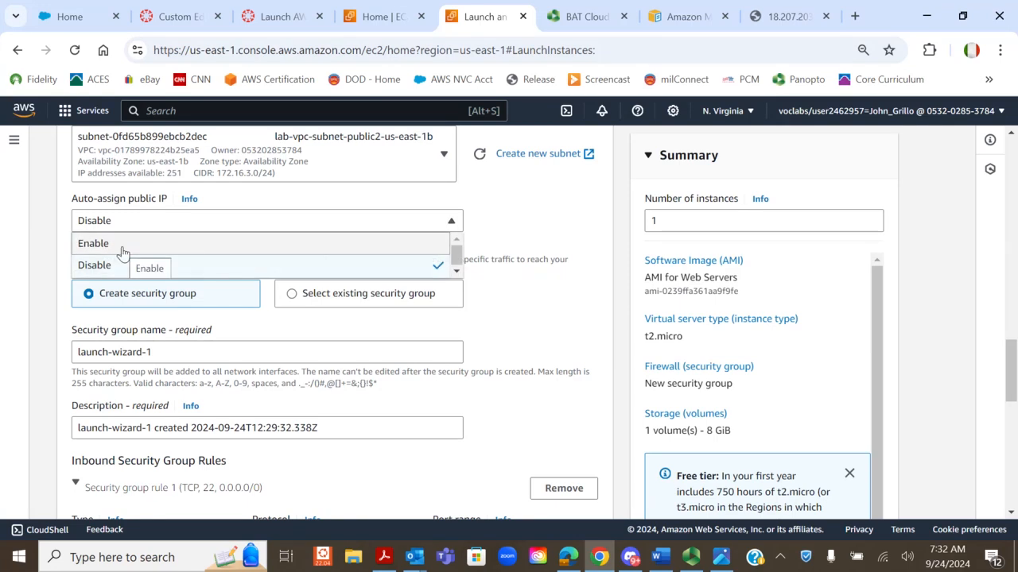
{"action": "left_click", "coordinate": [123, 253]}
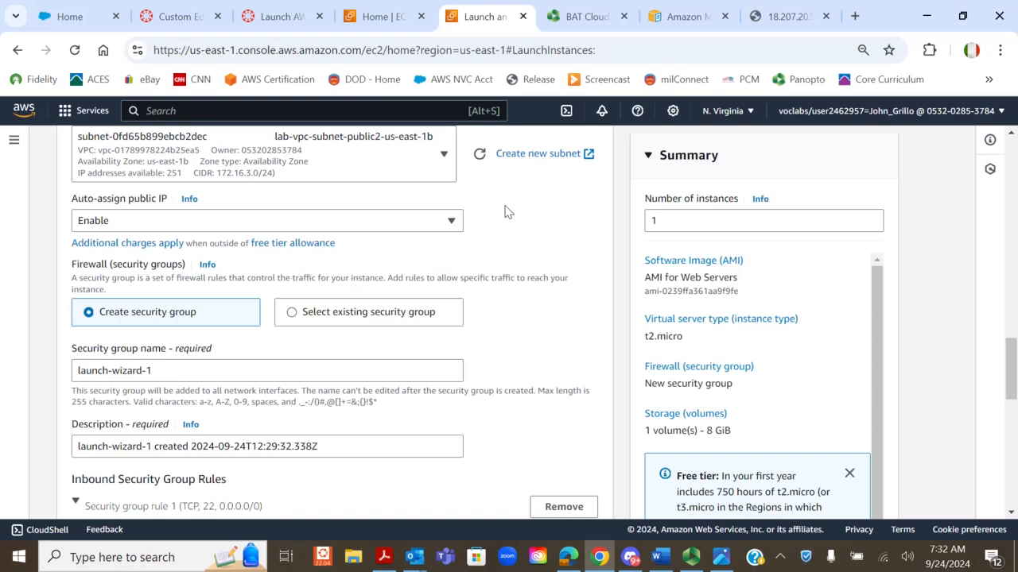
{"action": "left_click", "coordinate": [190, 226]}
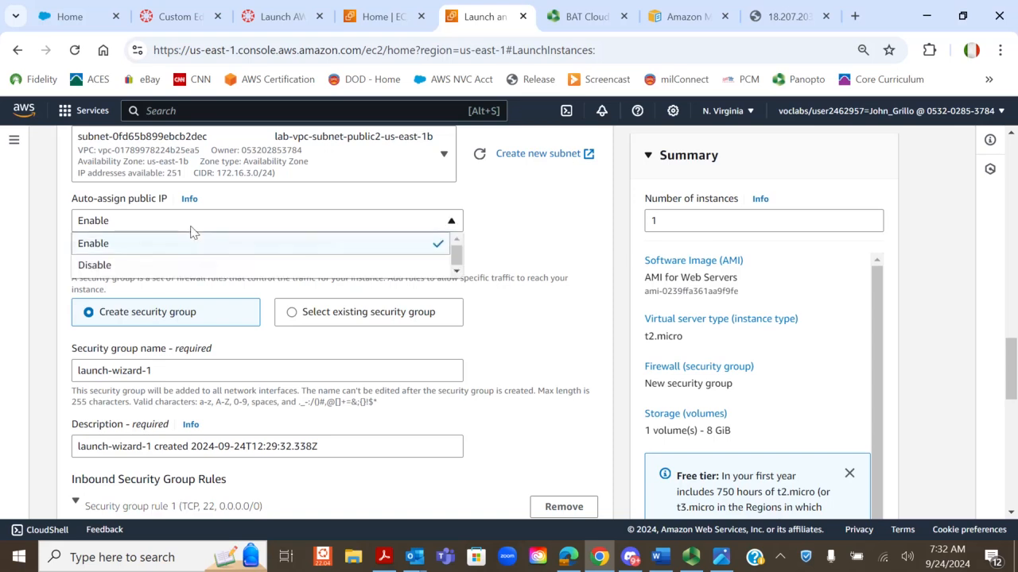
{"action": "left_click", "coordinate": [270, 198]}
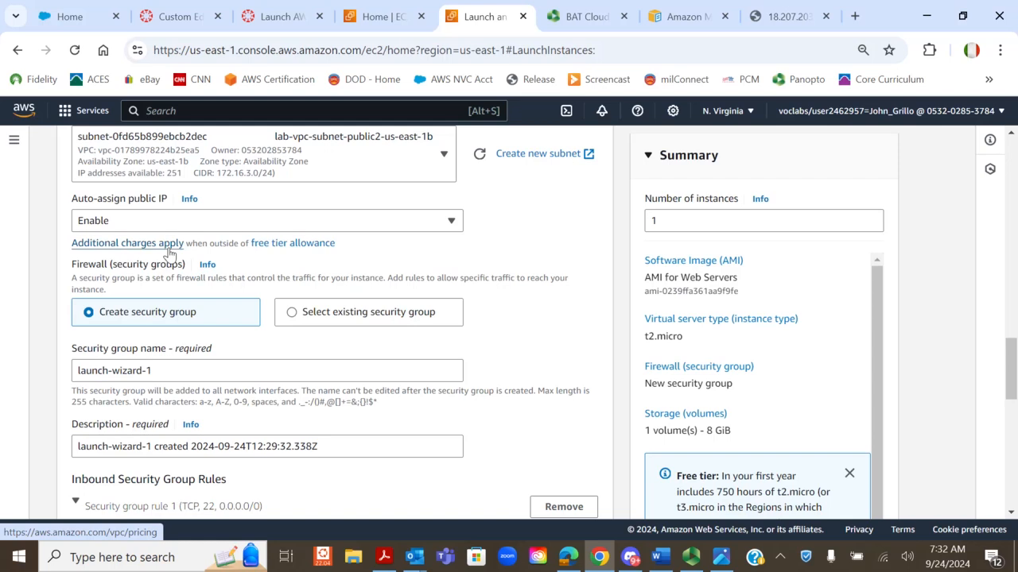
Step: Open the Amazon VPC pricing page from the additional charges notice and show its Public IPv4 Address section
{"action": "left_click", "coordinate": [169, 253]}
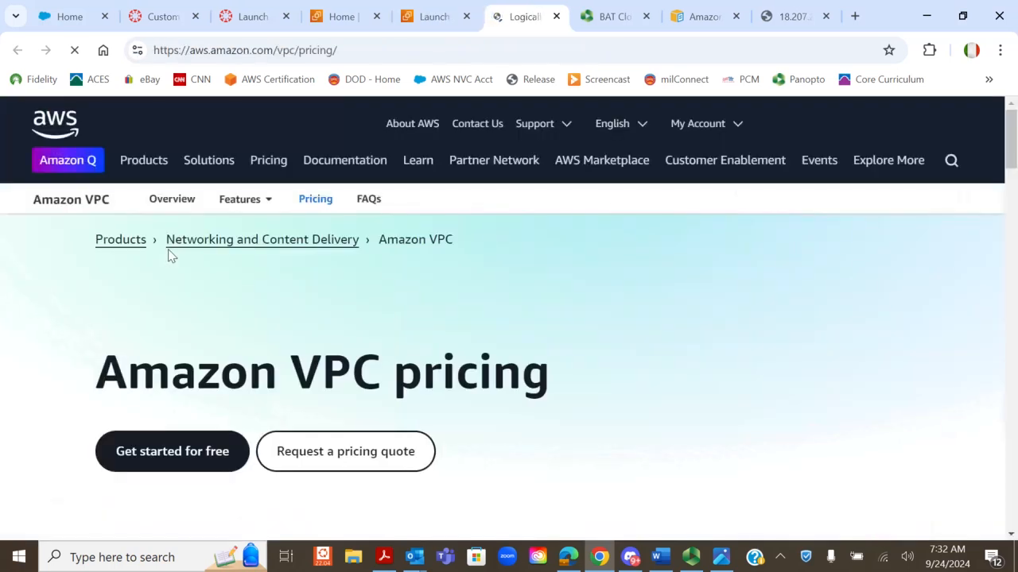
{"action": "scroll", "coordinate": [386, 294], "scroll_direction": "down", "scroll_amount": 5}
{"action": "scroll", "coordinate": [387, 293], "scroll_direction": "down", "scroll_amount": 5}
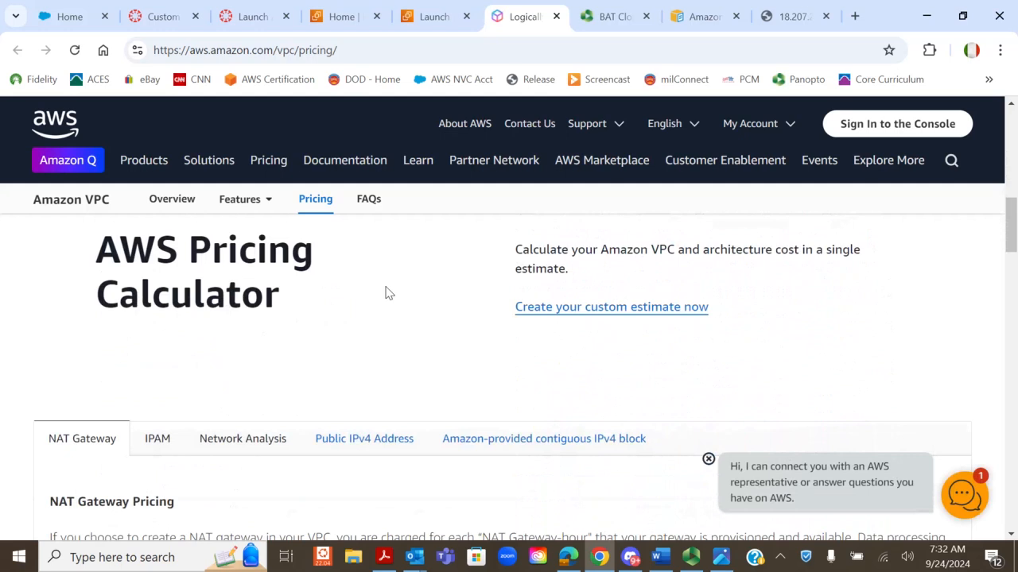
{"action": "scroll", "coordinate": [386, 294], "scroll_direction": "down", "scroll_amount": 2}
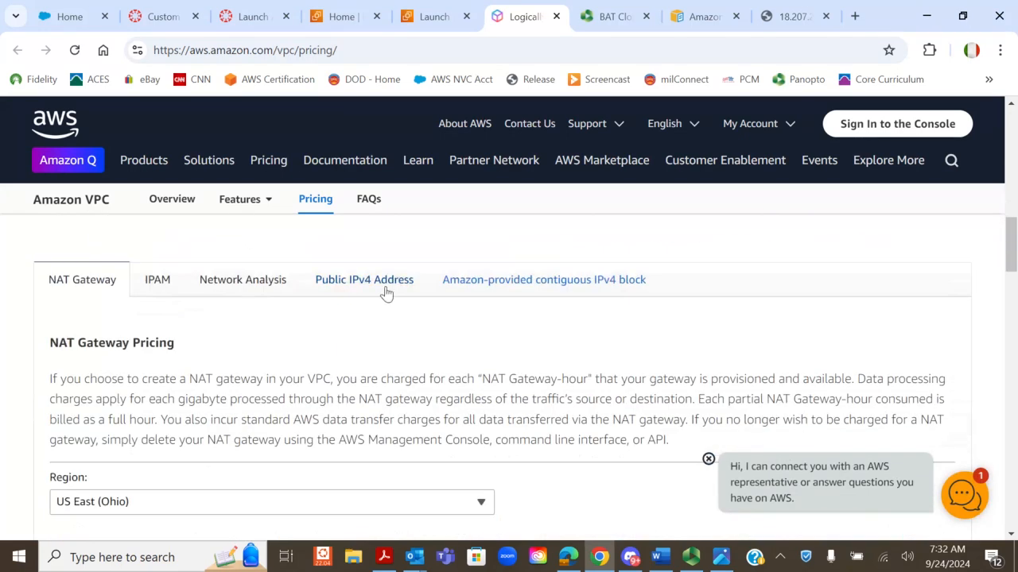
{"action": "left_click", "coordinate": [387, 293]}
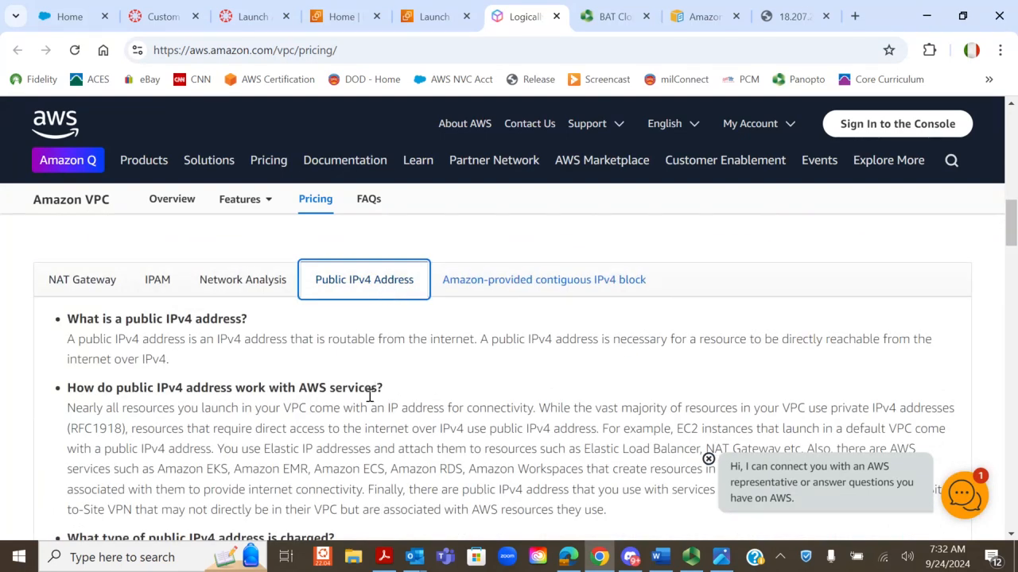
Step: Read which public IPv4 addresses are charged, how the hourly pricing works, and the pricing examples
{"action": "scroll", "coordinate": [583, 409], "scroll_direction": "down", "scroll_amount": 1}
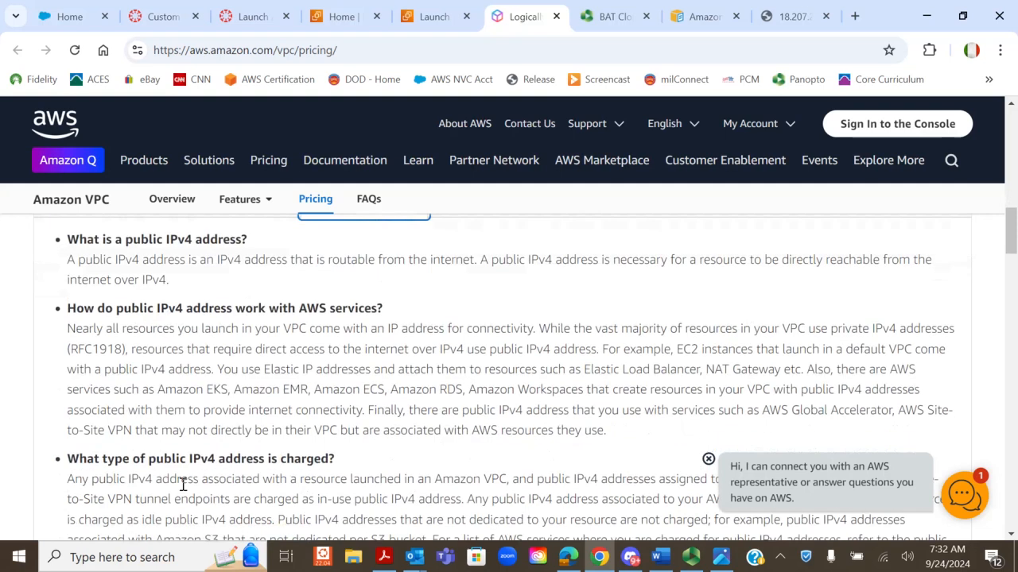
{"action": "scroll", "coordinate": [272, 424], "scroll_direction": "down", "scroll_amount": 2}
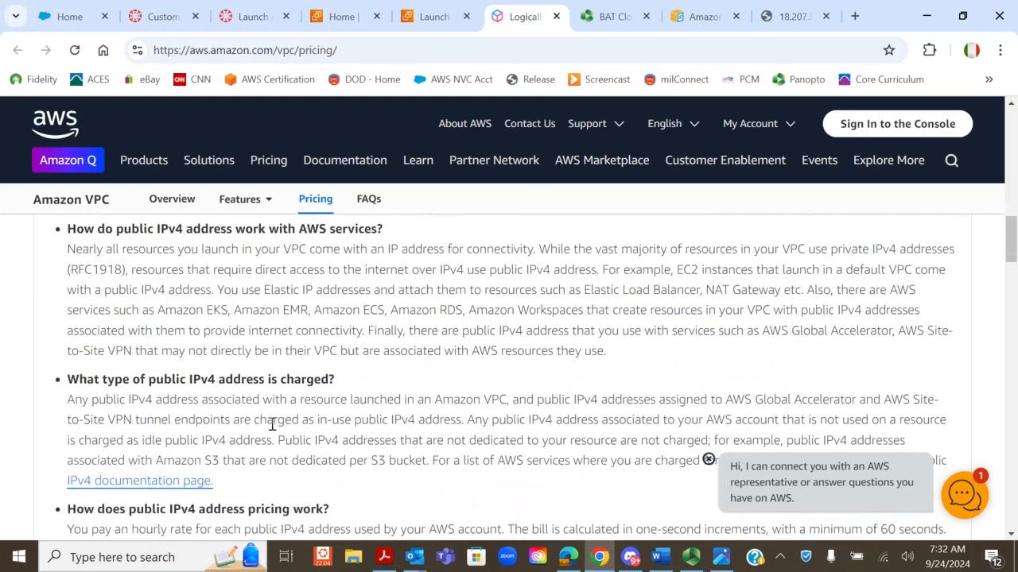
{"action": "left_click_drag", "start_coordinate": [200, 319], "coordinate": [677, 318]}
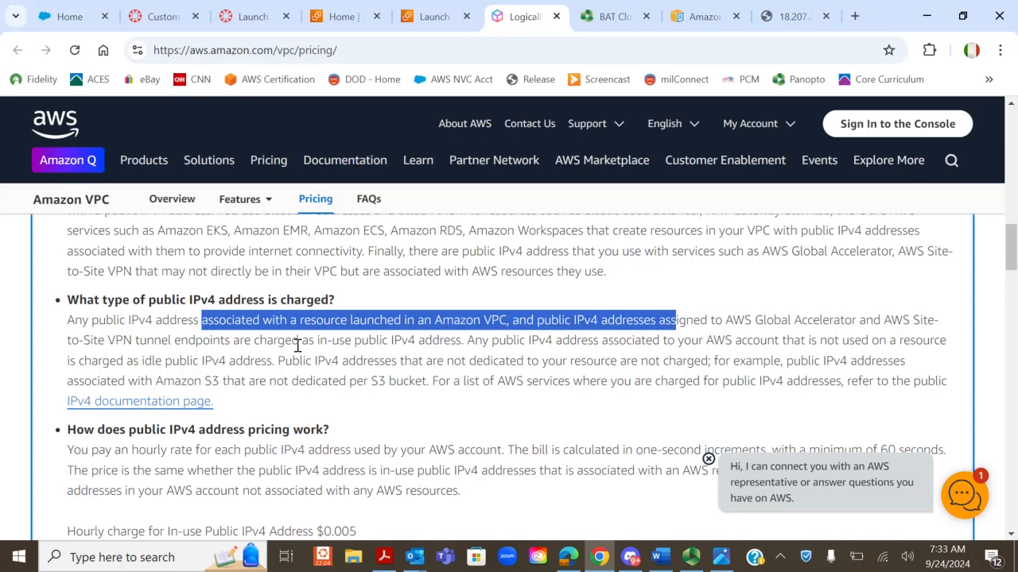
{"action": "scroll", "coordinate": [298, 345], "scroll_direction": "down", "scroll_amount": 1}
{"action": "scroll", "coordinate": [298, 344], "scroll_direction": "down", "scroll_amount": 1}
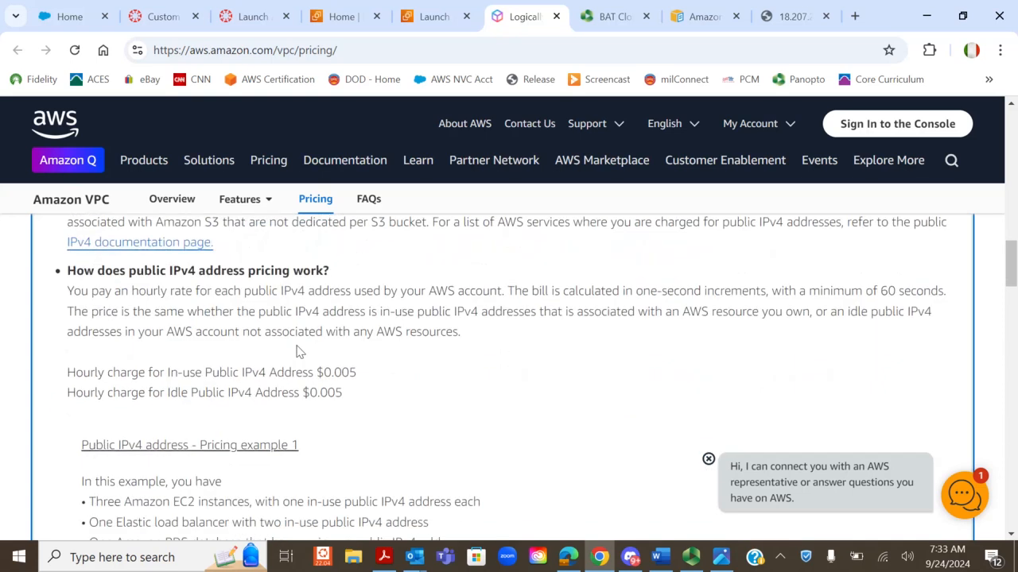
{"action": "scroll", "coordinate": [295, 351], "scroll_direction": "down", "scroll_amount": 1}
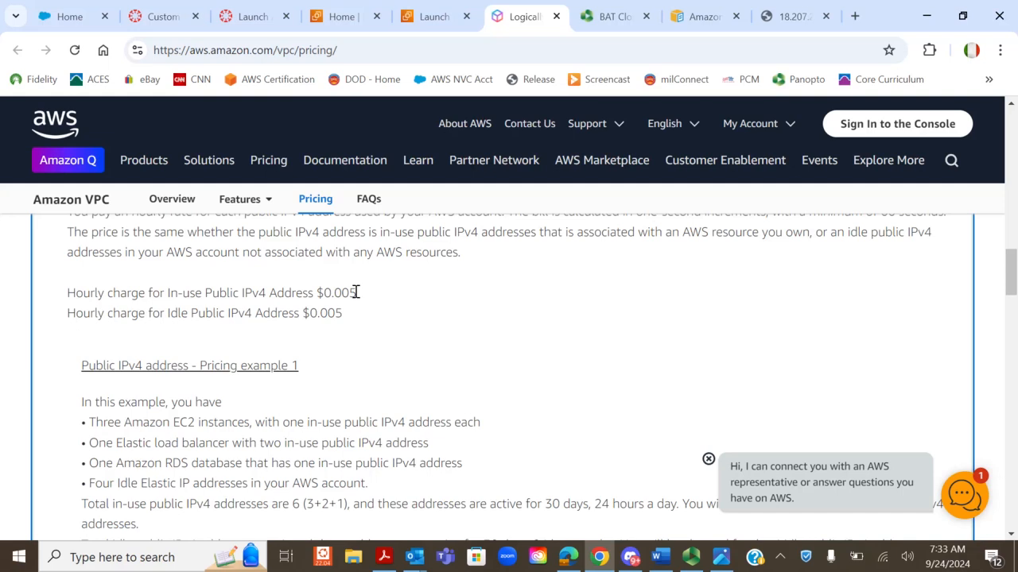
{"action": "scroll", "coordinate": [348, 317], "scroll_direction": "down", "scroll_amount": 1}
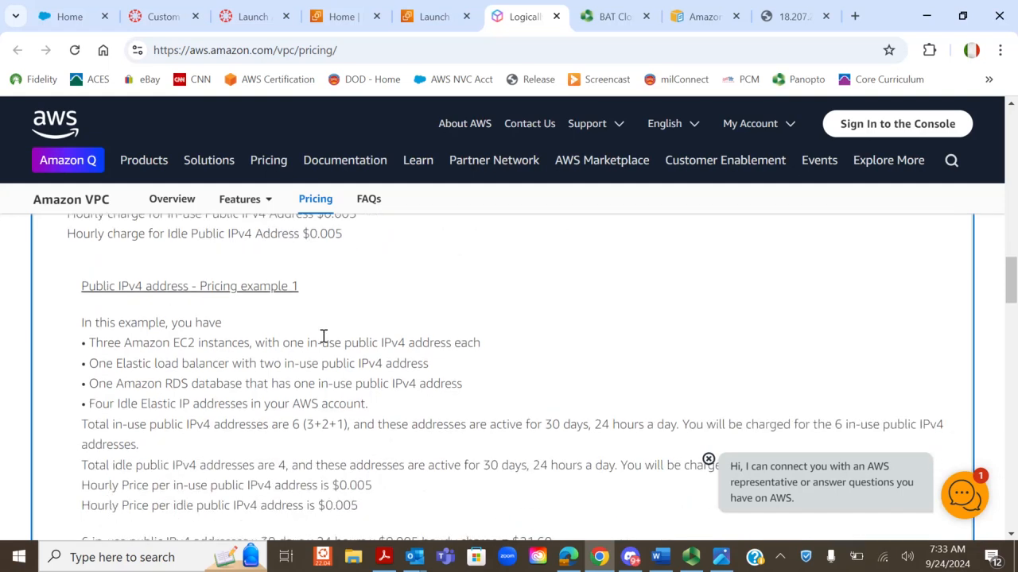
{"action": "scroll", "coordinate": [324, 339], "scroll_direction": "up", "scroll_amount": 1}
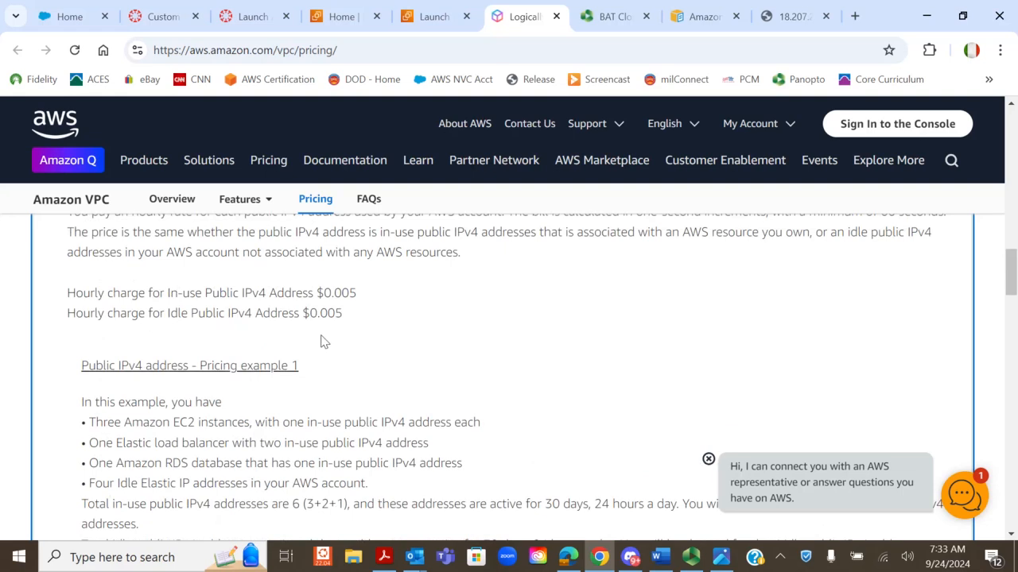
{"action": "scroll", "coordinate": [324, 341], "scroll_direction": "down", "scroll_amount": 5}
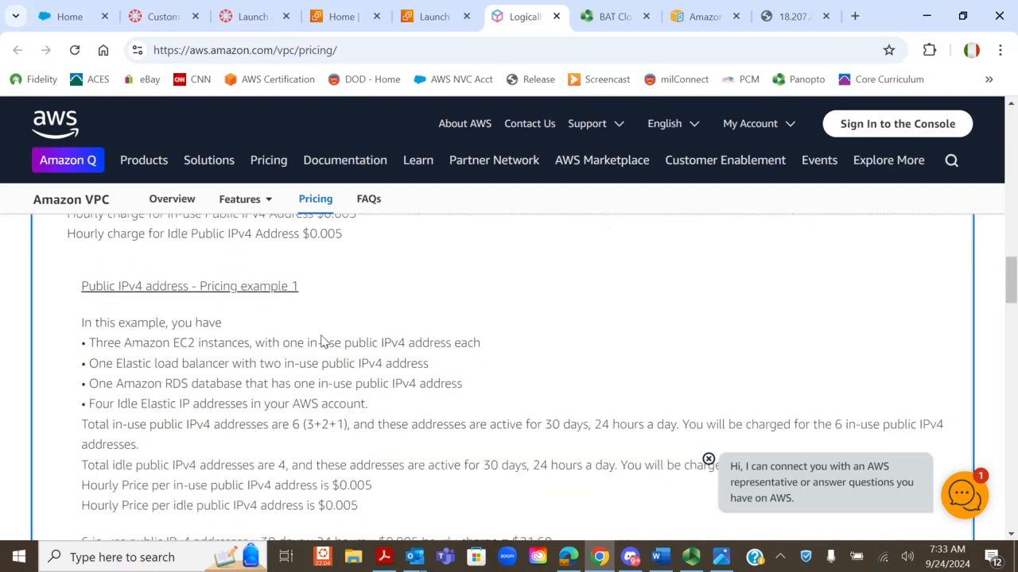
{"action": "scroll", "coordinate": [325, 342], "scroll_direction": "down", "scroll_amount": 2}
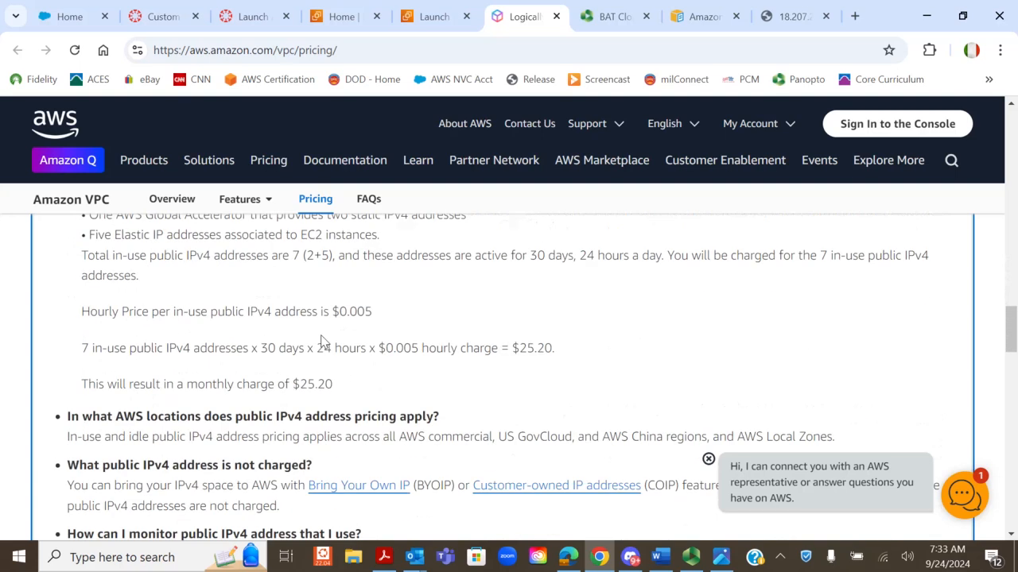
{"action": "scroll", "coordinate": [322, 341], "scroll_direction": "down", "scroll_amount": 1}
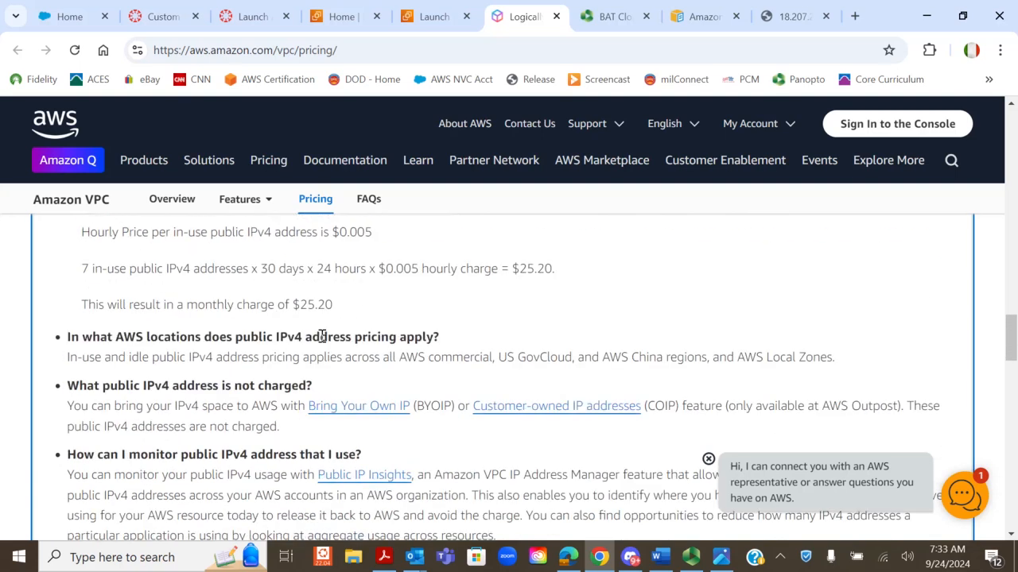
{"action": "scroll", "coordinate": [322, 338], "scroll_direction": "up", "scroll_amount": 10}
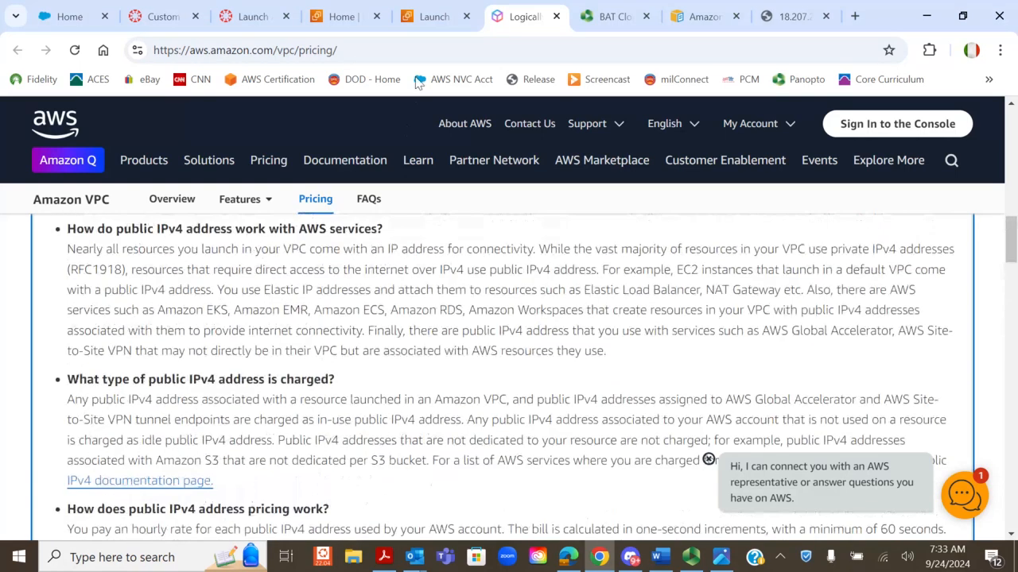
Step: Return to the instance launch page and assign the existing Web Server Security Group as the firewall
{"action": "left_click", "coordinate": [432, 19]}
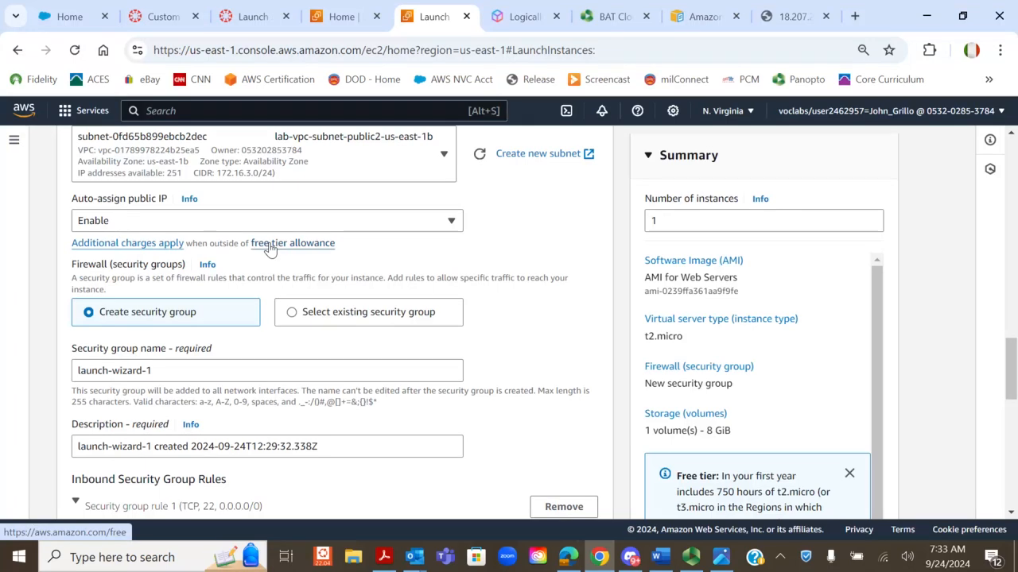
{"action": "left_click", "coordinate": [293, 315]}
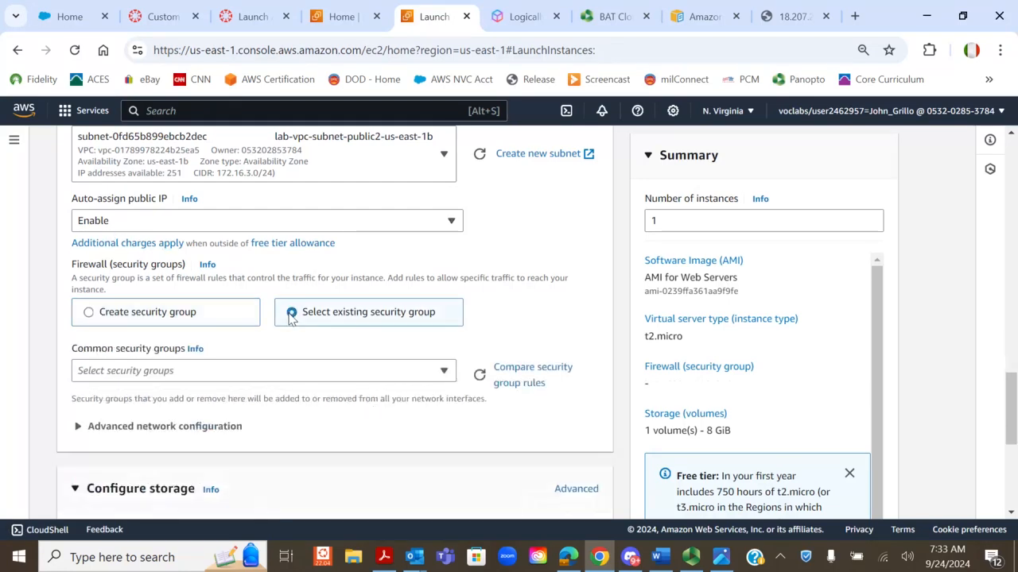
{"action": "left_click", "coordinate": [445, 377]}
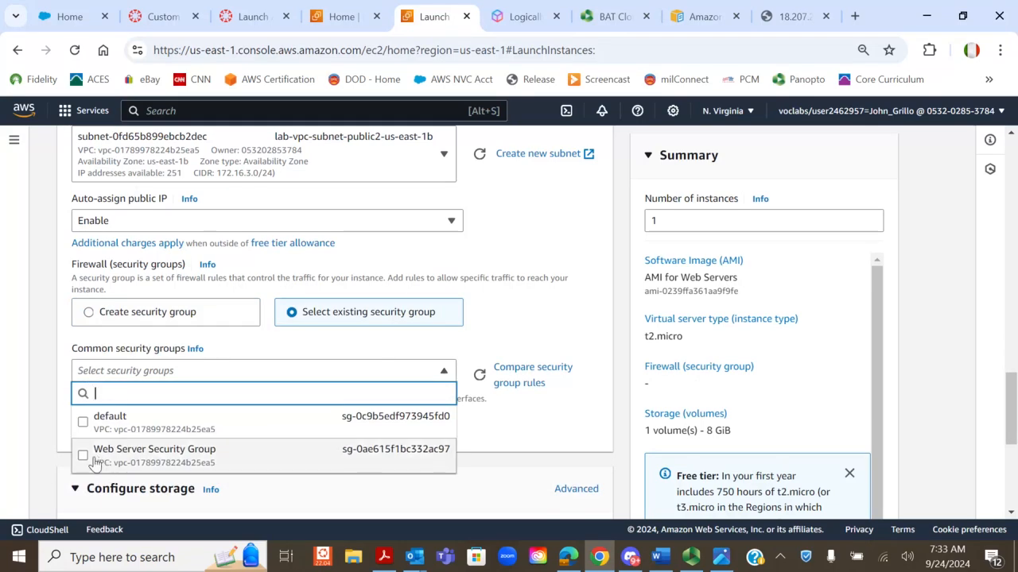
{"action": "left_click", "coordinate": [82, 457]}
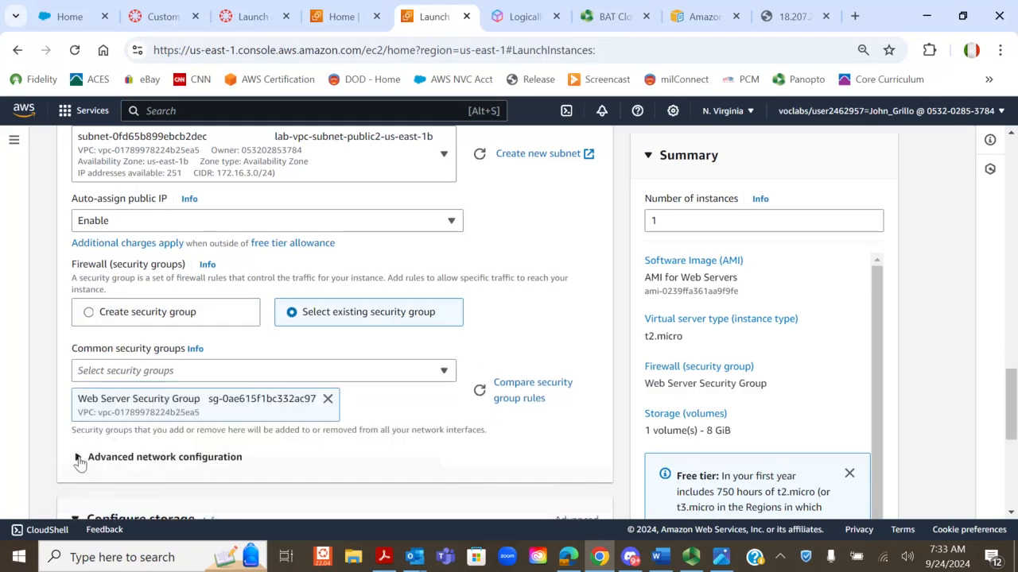
Step: Expand the advanced network configuration and review the network interface, storage, subnet and security group settings
{"action": "scroll", "coordinate": [294, 348], "scroll_direction": "down", "scroll_amount": 1}
{"action": "scroll", "coordinate": [293, 348], "scroll_direction": "down", "scroll_amount": 1}
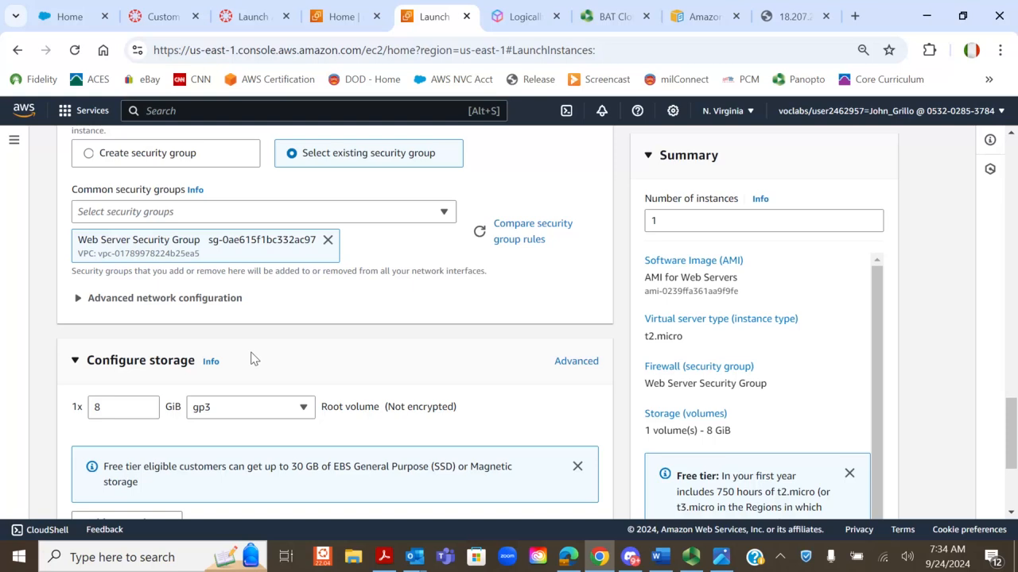
{"action": "left_click", "coordinate": [77, 303]}
{"action": "scroll", "coordinate": [182, 302], "scroll_direction": "down", "scroll_amount": 3}
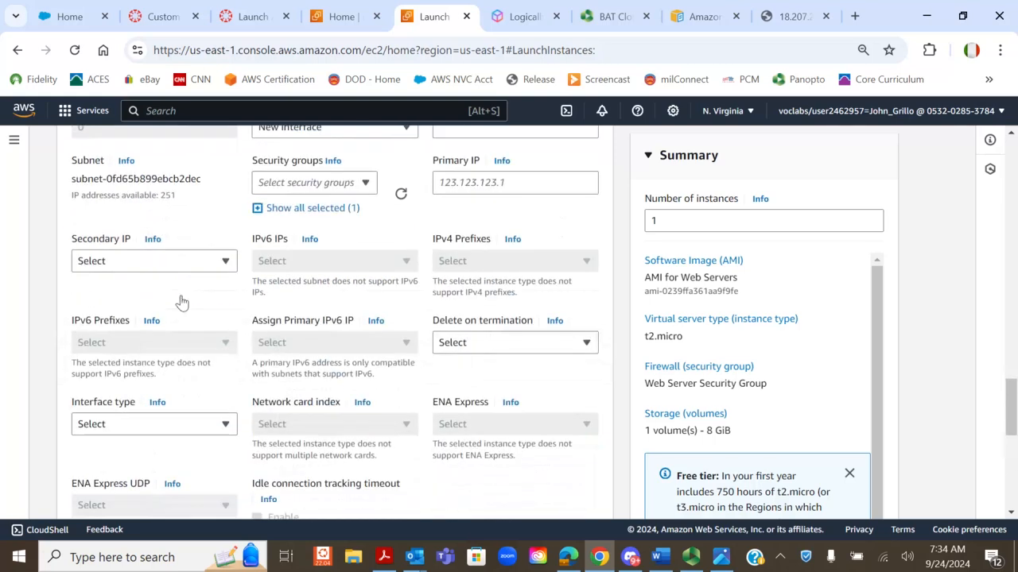
{"action": "scroll", "coordinate": [182, 302], "scroll_direction": "down", "scroll_amount": 4}
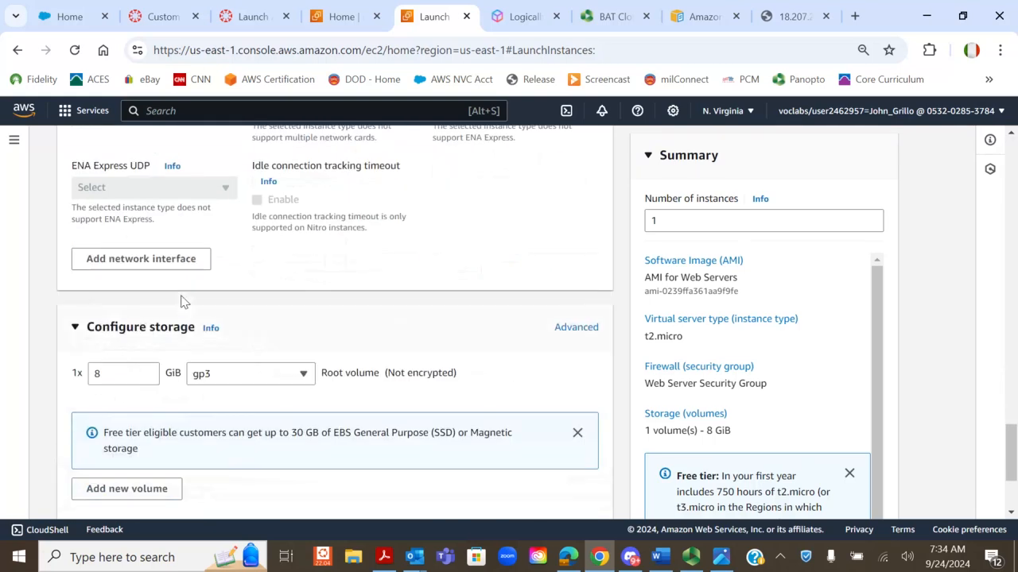
{"action": "scroll", "coordinate": [182, 302], "scroll_direction": "down", "scroll_amount": 2}
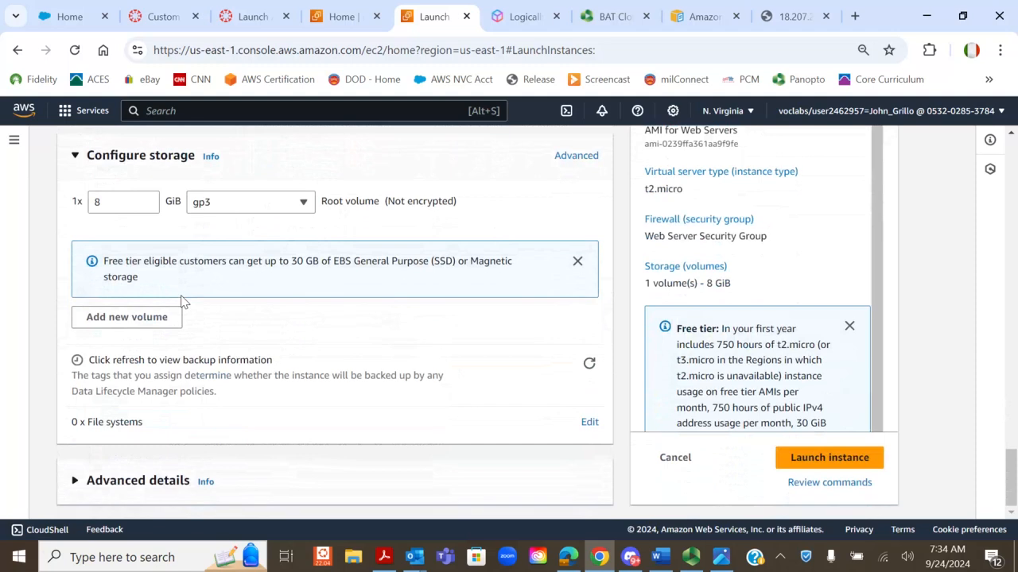
{"action": "scroll", "coordinate": [194, 294], "scroll_direction": "up", "scroll_amount": 10}
{"action": "scroll", "coordinate": [201, 294], "scroll_direction": "up", "scroll_amount": 3}
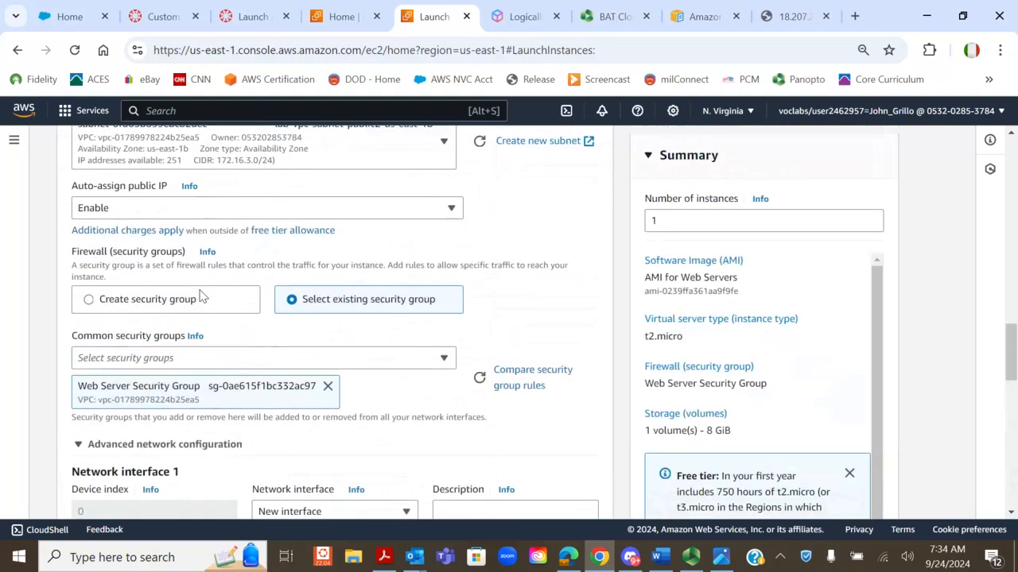
{"action": "scroll", "coordinate": [200, 294], "scroll_direction": "up", "scroll_amount": 1}
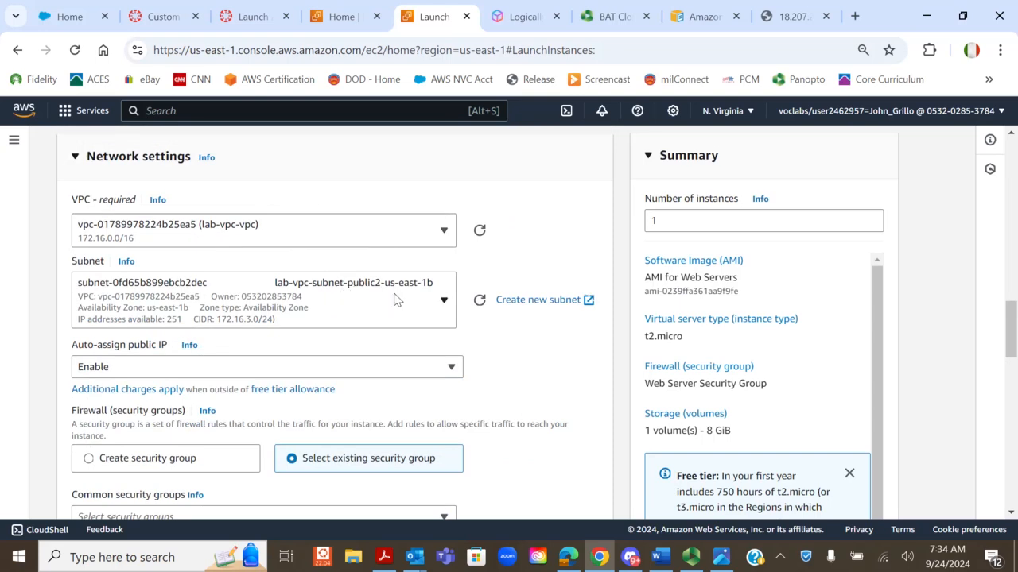
Step: Check the AWS architecture diagram for the EC2 instance in Public Subnet 2 and compare it with the launch's network settings
{"action": "left_click", "coordinate": [692, 558]}
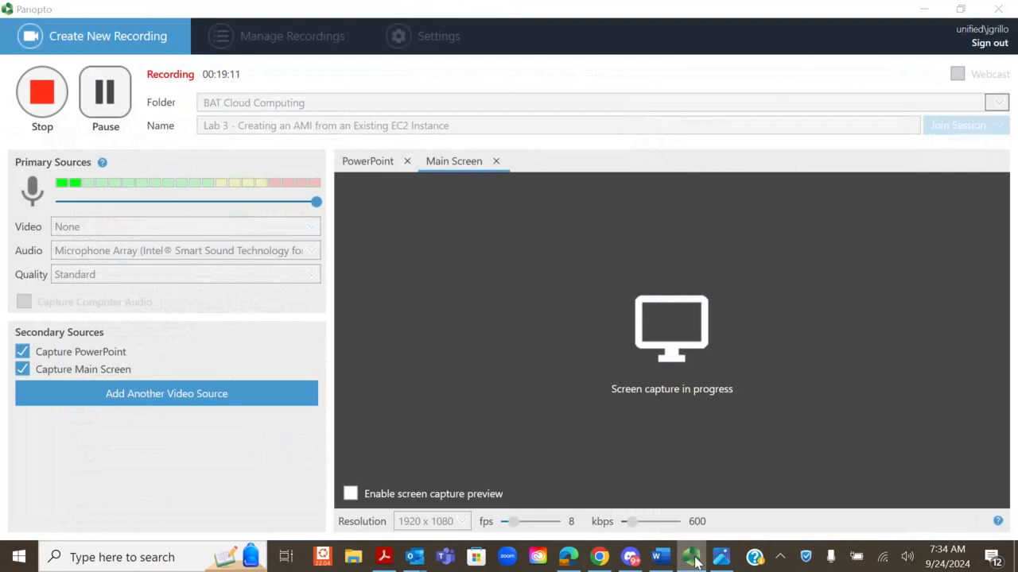
{"action": "left_click", "coordinate": [692, 558]}
{"action": "left_click", "coordinate": [721, 558]}
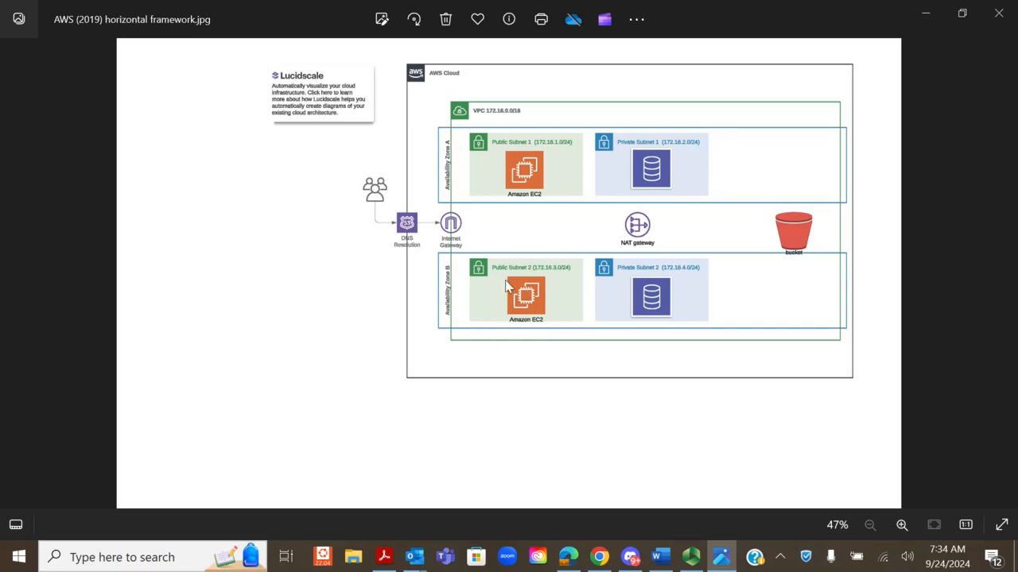
{"action": "left_click", "coordinate": [925, 18]}
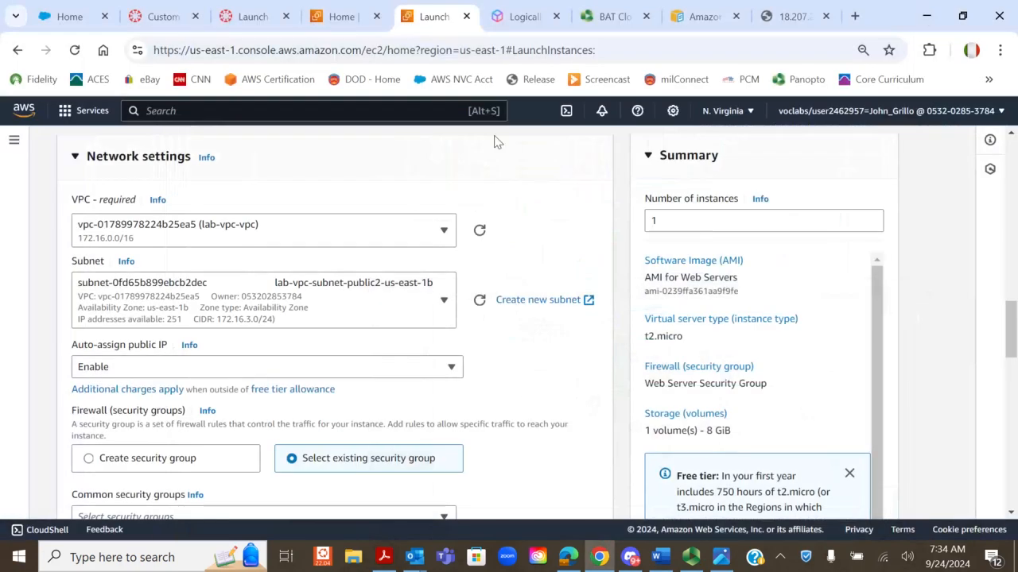
{"action": "scroll", "coordinate": [195, 262], "scroll_direction": "down", "scroll_amount": 1}
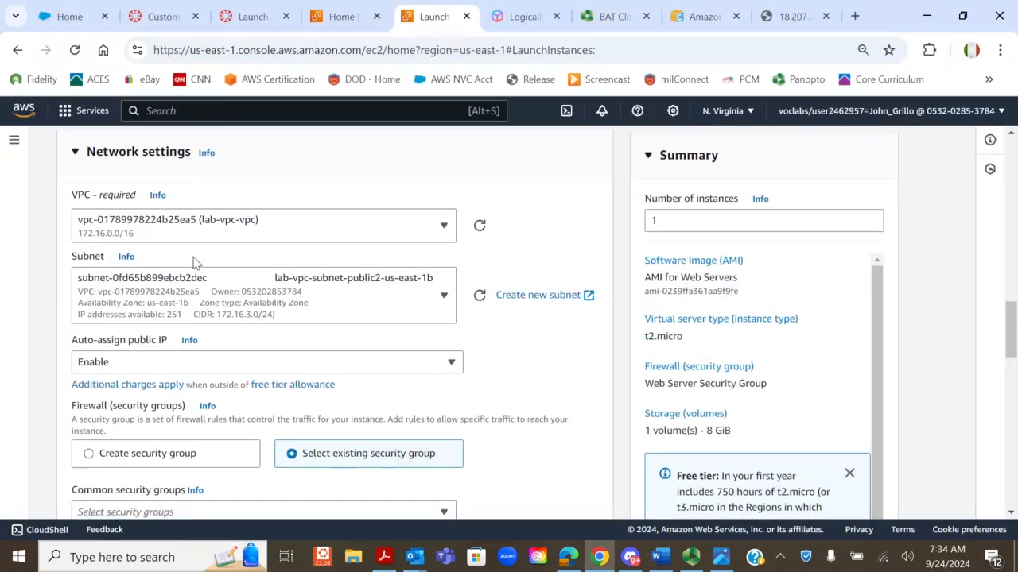
{"action": "scroll", "coordinate": [194, 262], "scroll_direction": "down", "scroll_amount": 8}
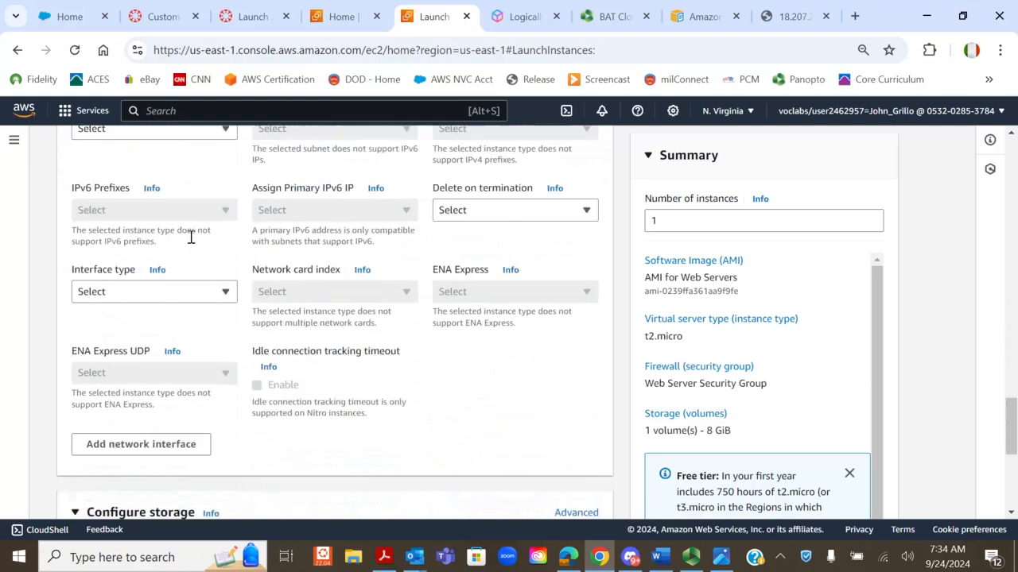
Step: Expand the advanced details of the launch configuration and set the IAM instance profile to LabInstanceProfile
{"action": "scroll", "coordinate": [190, 237], "scroll_direction": "down", "scroll_amount": 4}
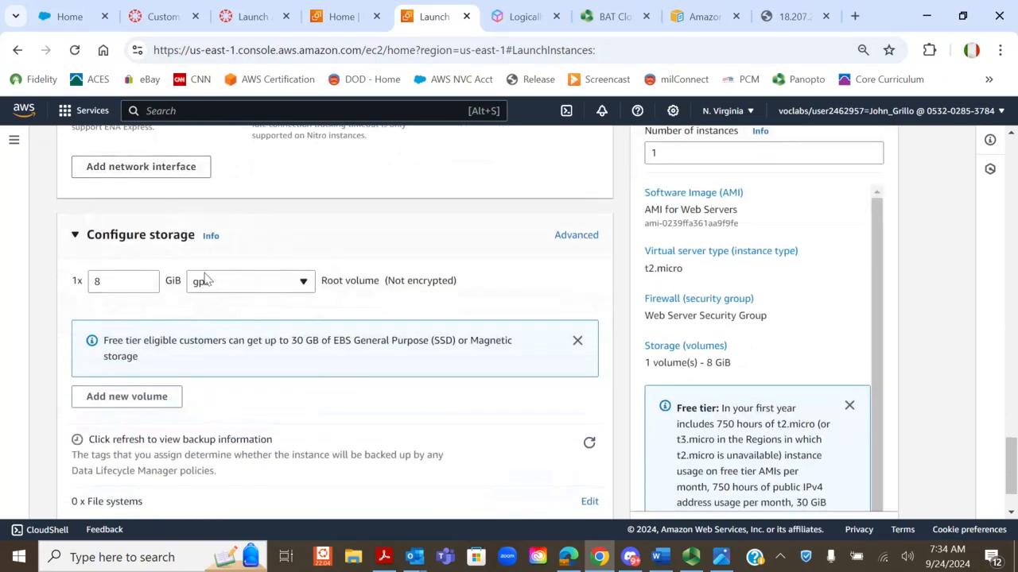
{"action": "scroll", "coordinate": [205, 277], "scroll_direction": "down", "scroll_amount": 2}
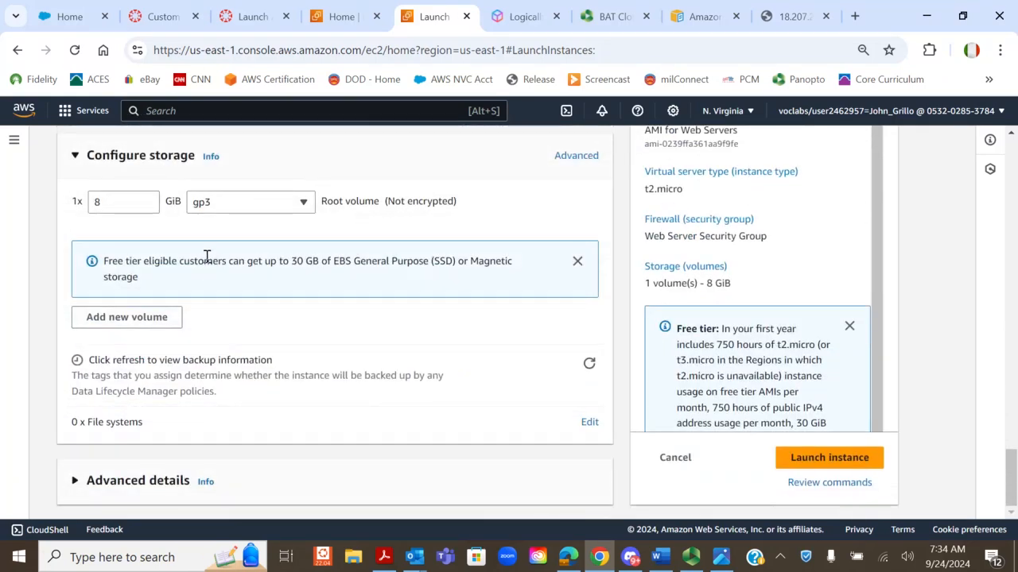
{"action": "left_click", "coordinate": [74, 481]}
{"action": "scroll", "coordinate": [240, 371], "scroll_direction": "down", "scroll_amount": 6}
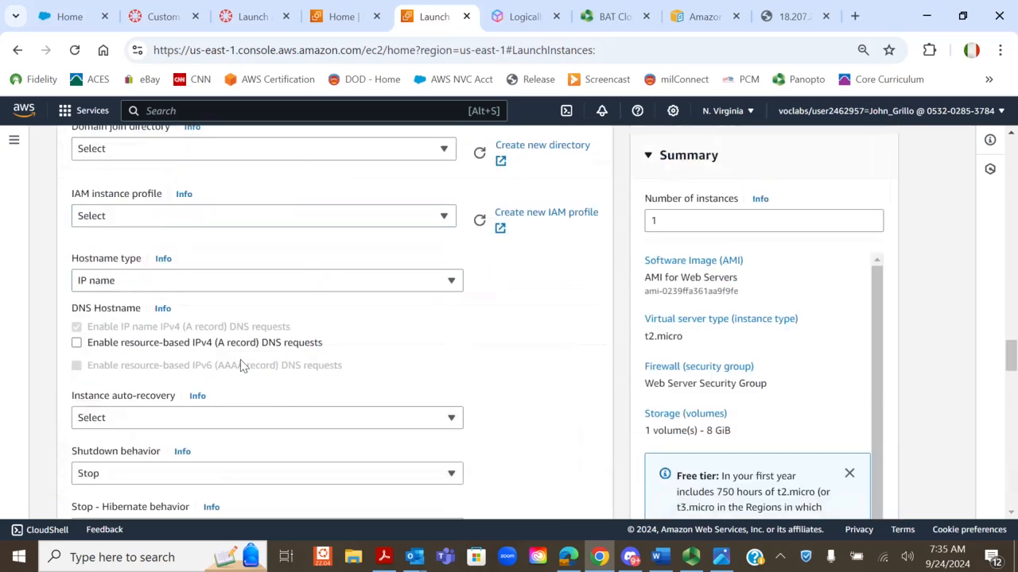
{"action": "left_click", "coordinate": [152, 220]}
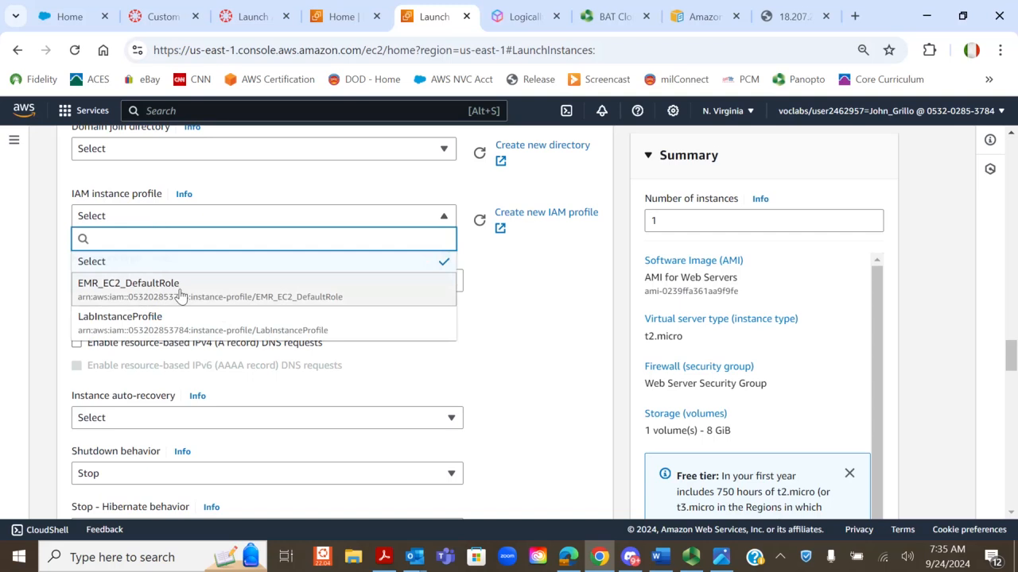
{"action": "scroll", "coordinate": [179, 287], "scroll_direction": "down", "scroll_amount": 1}
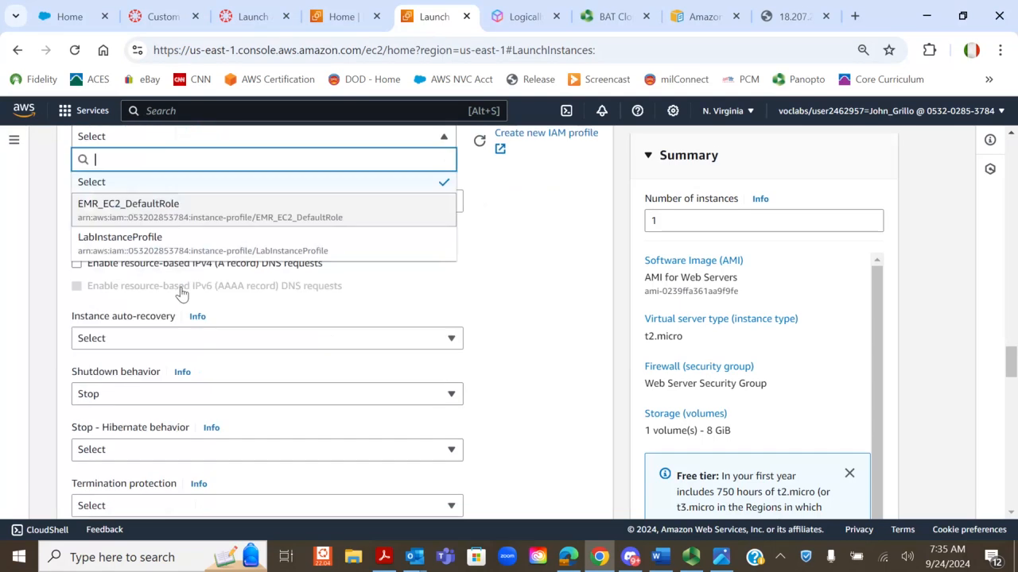
{"action": "left_click", "coordinate": [177, 251]}
Step: Switch to the Word document and copy the httpd setup script, from #!/bin/bash through the echo line writing index.html
{"action": "scroll", "coordinate": [177, 253], "scroll_direction": "down", "scroll_amount": 4}
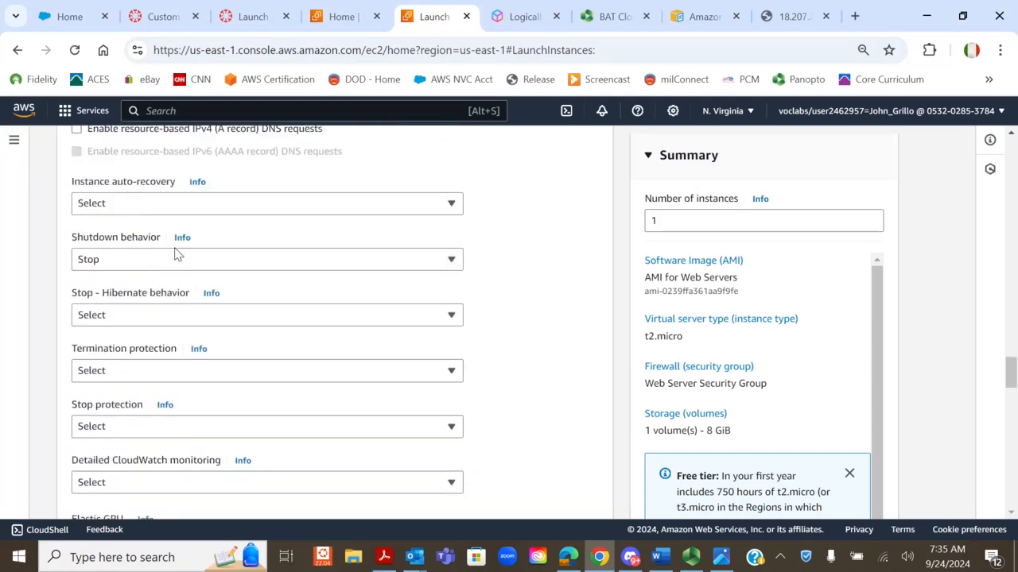
{"action": "scroll", "coordinate": [176, 253], "scroll_direction": "down", "scroll_amount": 14}
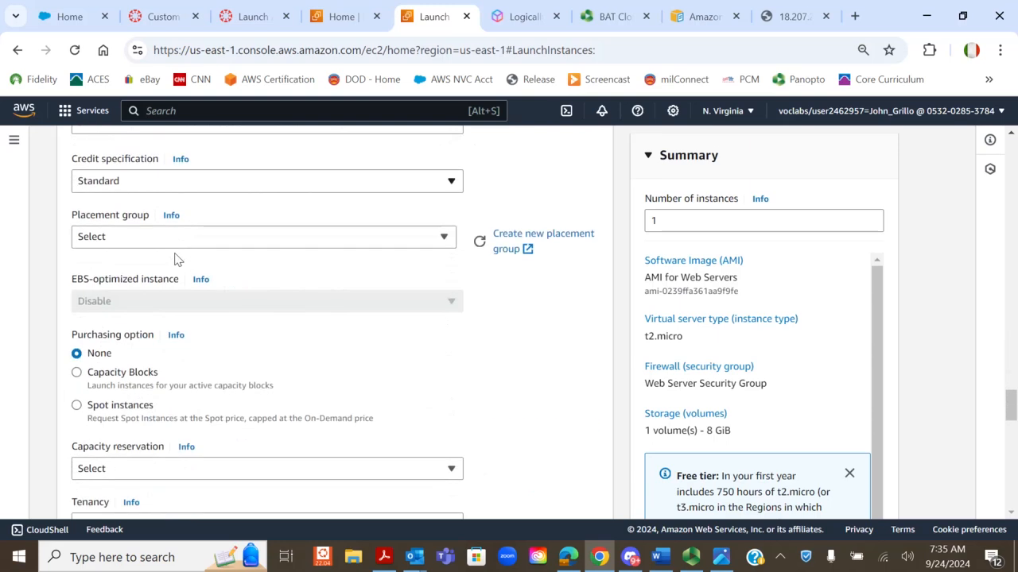
{"action": "scroll", "coordinate": [177, 268], "scroll_direction": "down", "scroll_amount": 2}
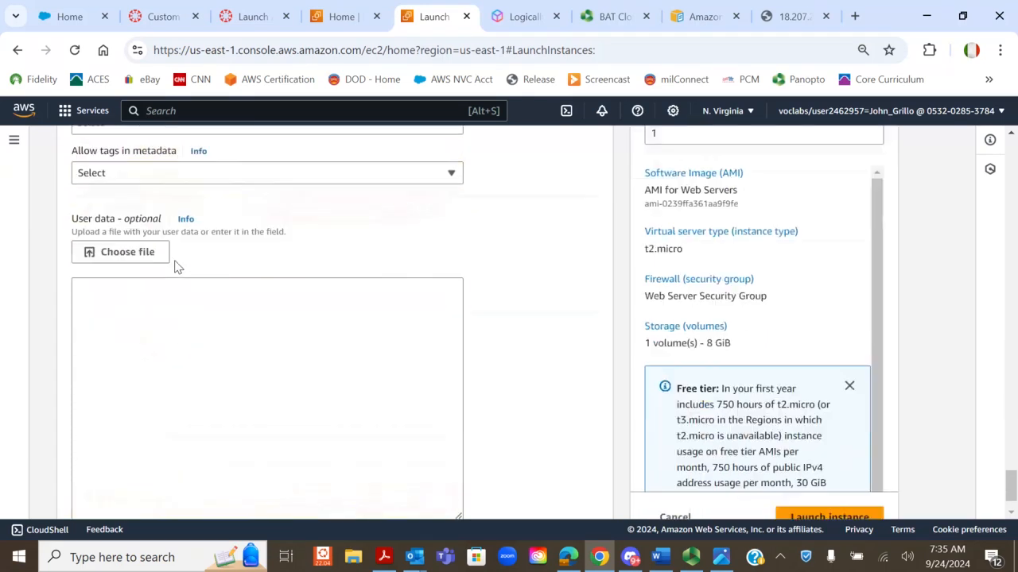
{"action": "left_click", "coordinate": [159, 302]}
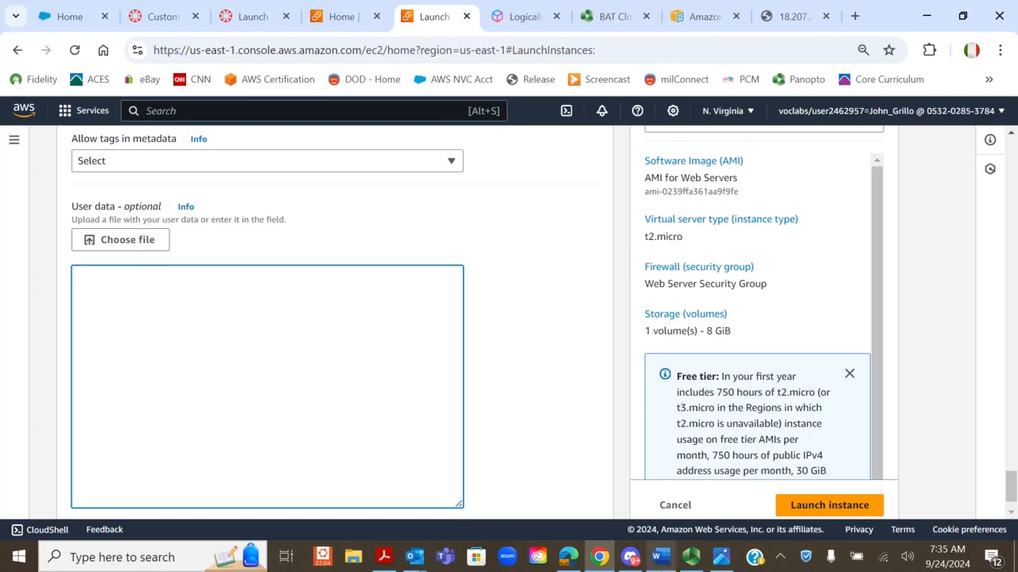
{"action": "left_click", "coordinate": [659, 556]}
{"action": "scroll", "coordinate": [214, 264], "scroll_direction": "down", "scroll_amount": 5}
{"action": "scroll", "coordinate": [213, 264], "scroll_direction": "down", "scroll_amount": 1}
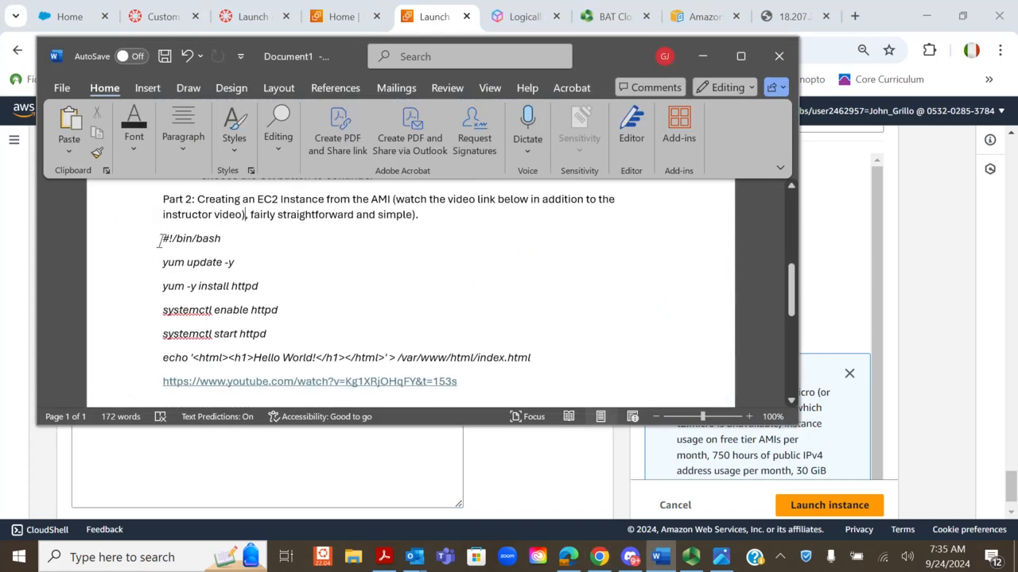
{"action": "left_click_drag", "start_coordinate": [163, 240], "coordinate": [557, 357]}
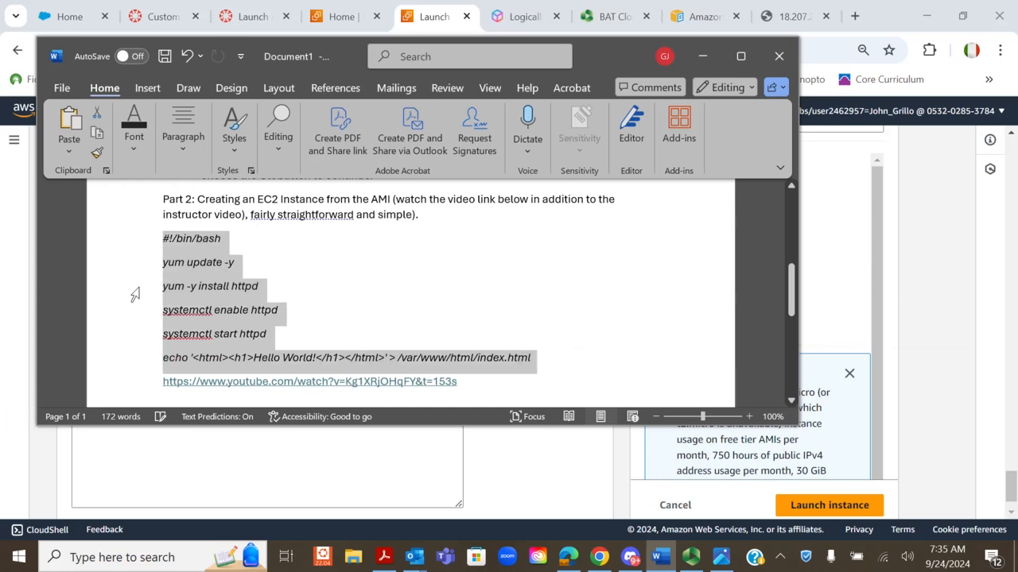
{"action": "right_click", "coordinate": [195, 272]}
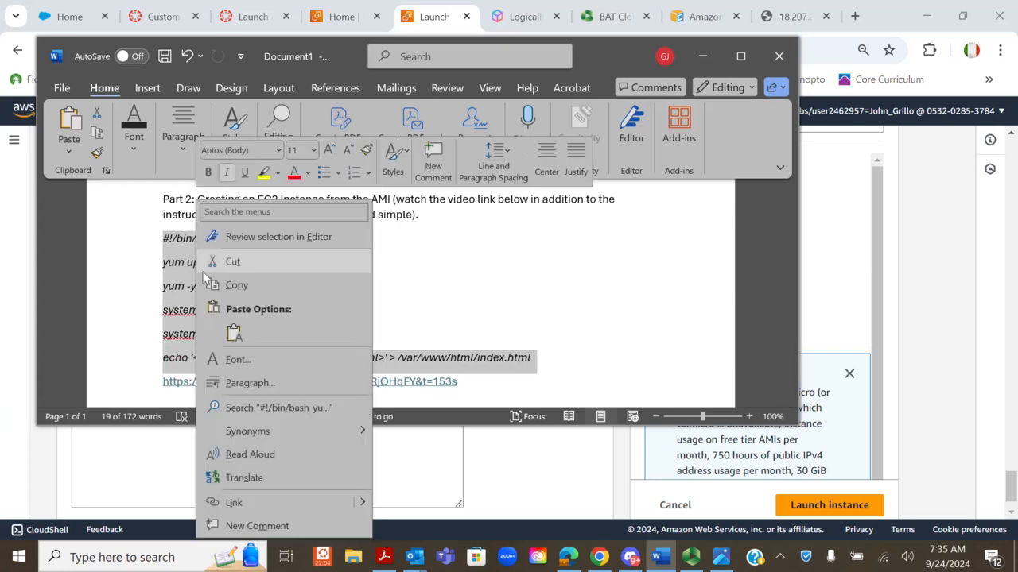
{"action": "left_click", "coordinate": [220, 282]}
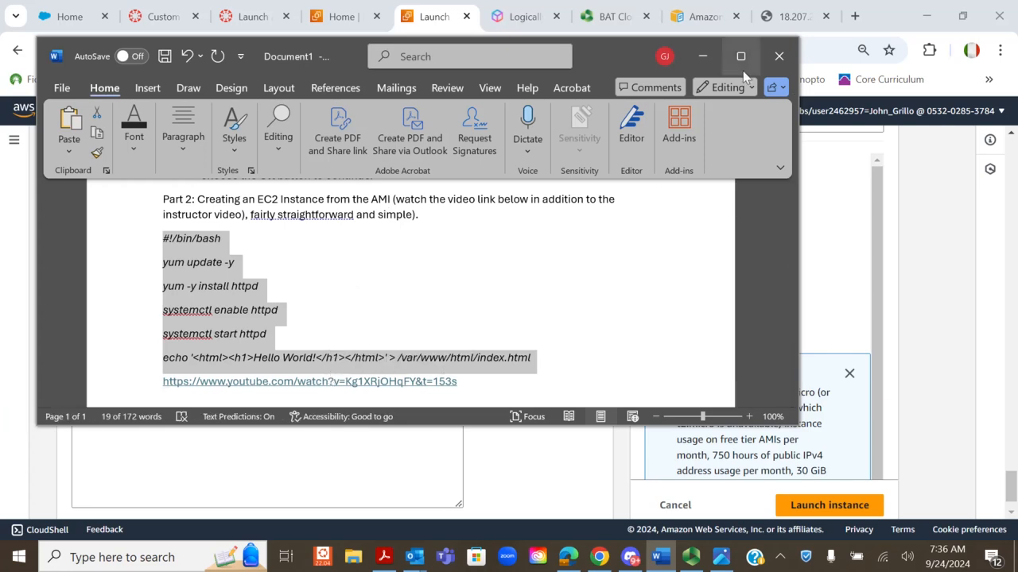
Step: Return to the instance launch page in the browser and paste the script into User data as plain text
{"action": "left_click", "coordinate": [701, 57]}
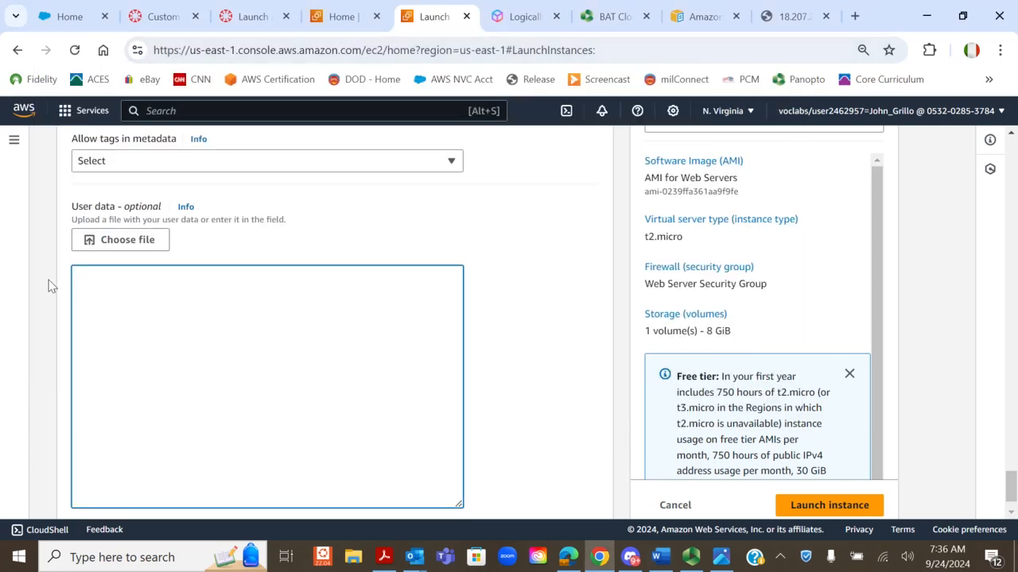
{"action": "right_click", "coordinate": [88, 281]}
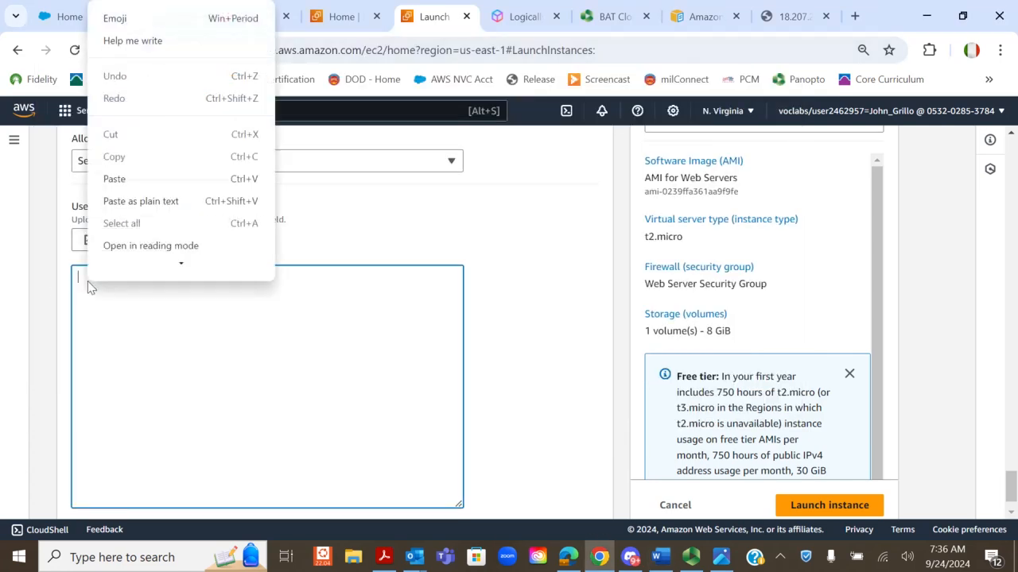
{"action": "left_click", "coordinate": [139, 200]}
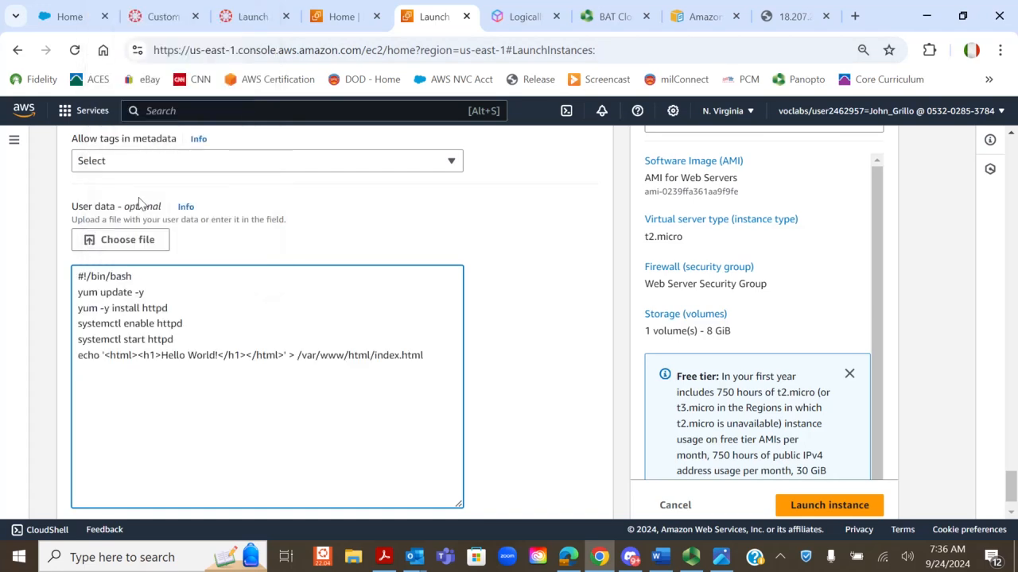
Step: Review the user data script line by line, from #!/bin/bash through systemctl start httpd
{"action": "left_click_drag", "start_coordinate": [77, 277], "coordinate": [186, 282]}
{"action": "left_click", "coordinate": [187, 281]}
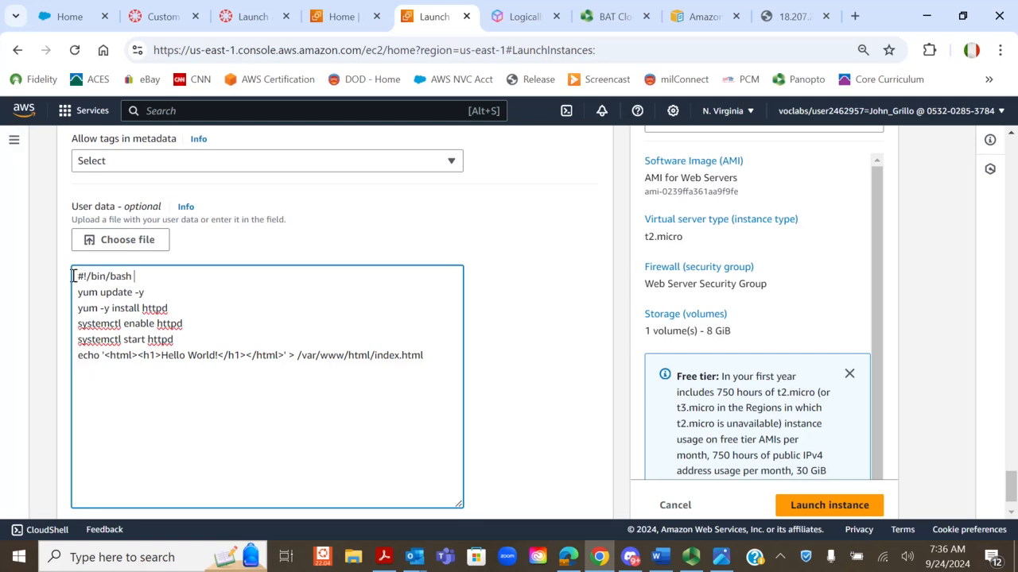
{"action": "left_click_drag", "start_coordinate": [74, 276], "coordinate": [90, 276]}
{"action": "left_click_drag", "start_coordinate": [145, 275], "coordinate": [56, 282]}
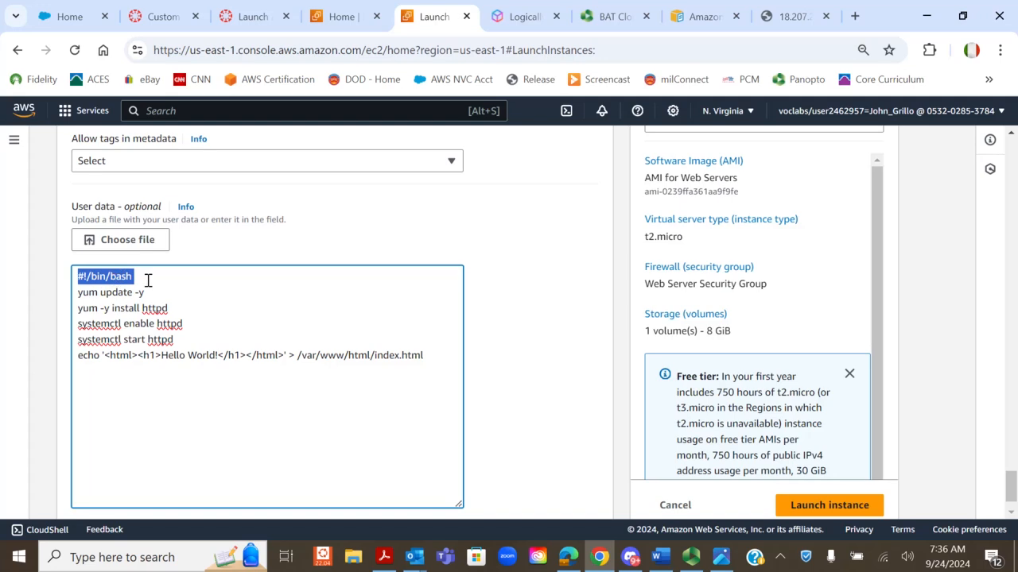
{"action": "left_click_drag", "start_coordinate": [78, 292], "coordinate": [187, 299]}
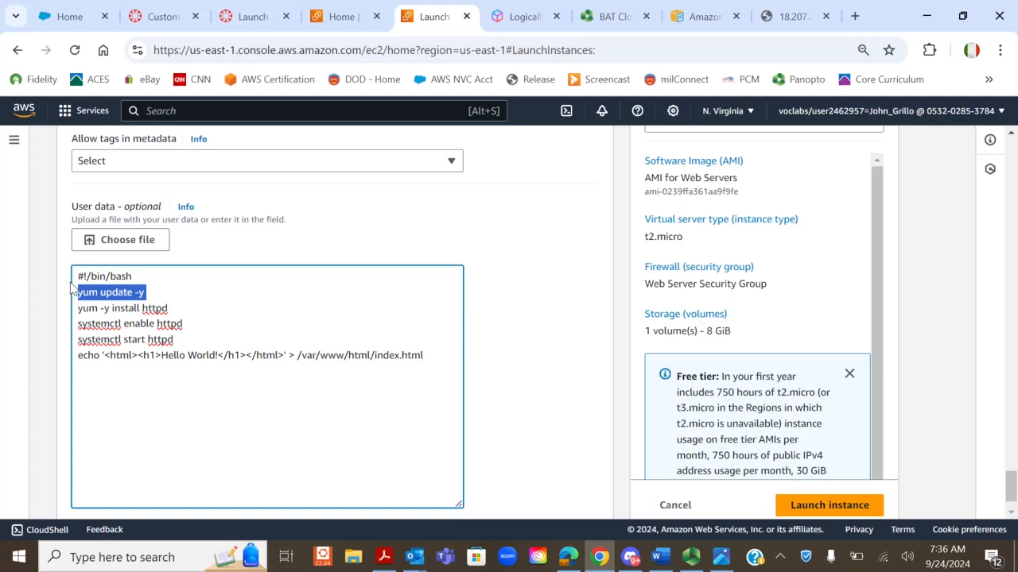
{"action": "left_click_drag", "start_coordinate": [77, 308], "coordinate": [193, 309]}
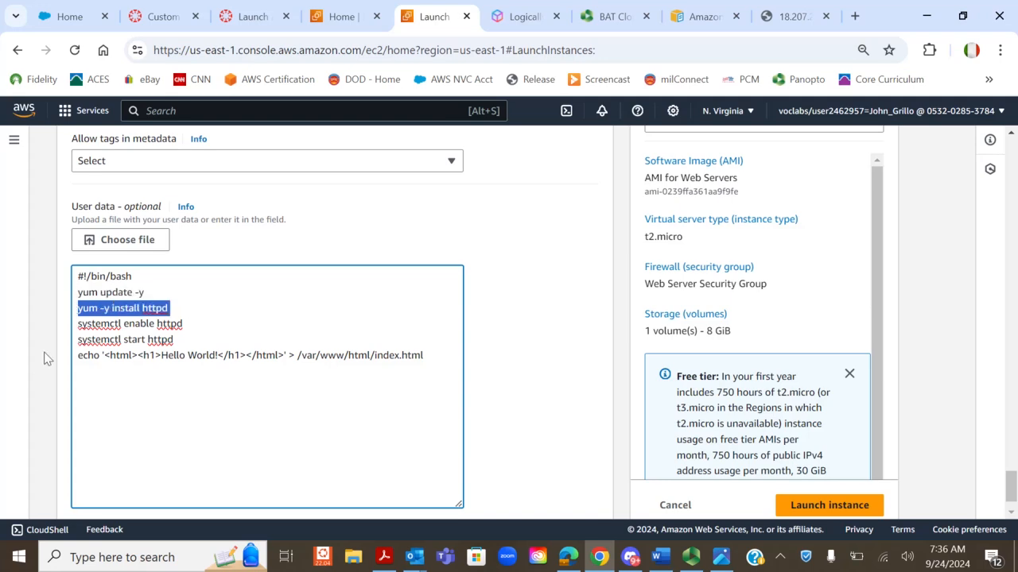
{"action": "left_click_drag", "start_coordinate": [77, 324], "coordinate": [214, 325]}
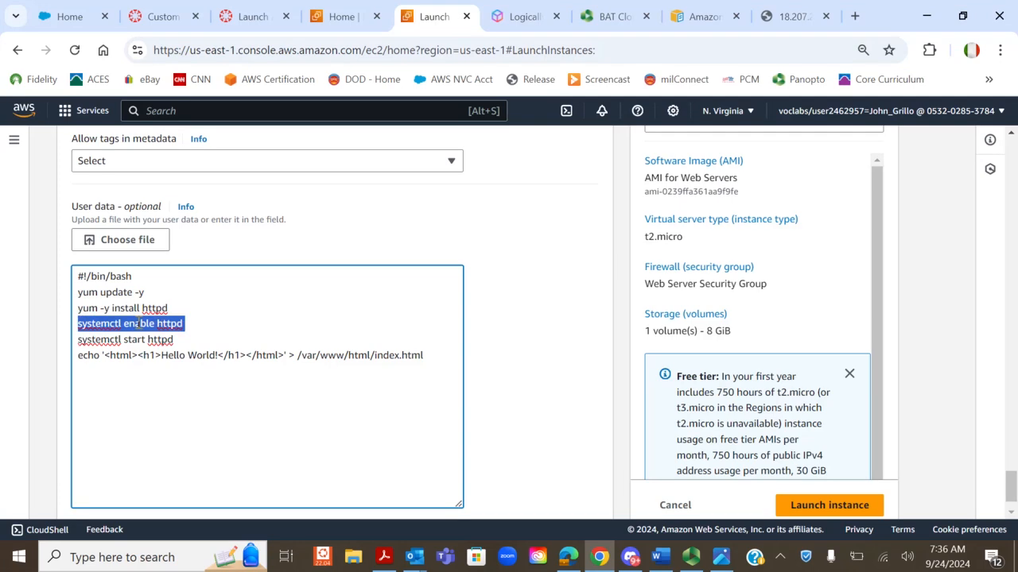
{"action": "left_click_drag", "start_coordinate": [78, 339], "coordinate": [243, 344]}
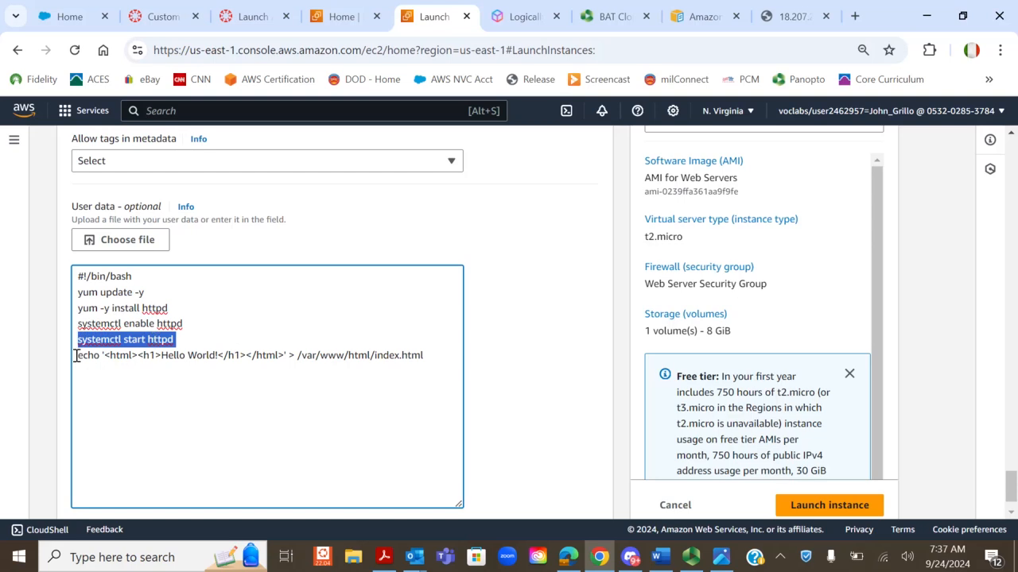
Step: Change the page heading in the script's echo line to "Hello World 2!" and launch the instance
{"action": "left_click", "coordinate": [216, 355]}
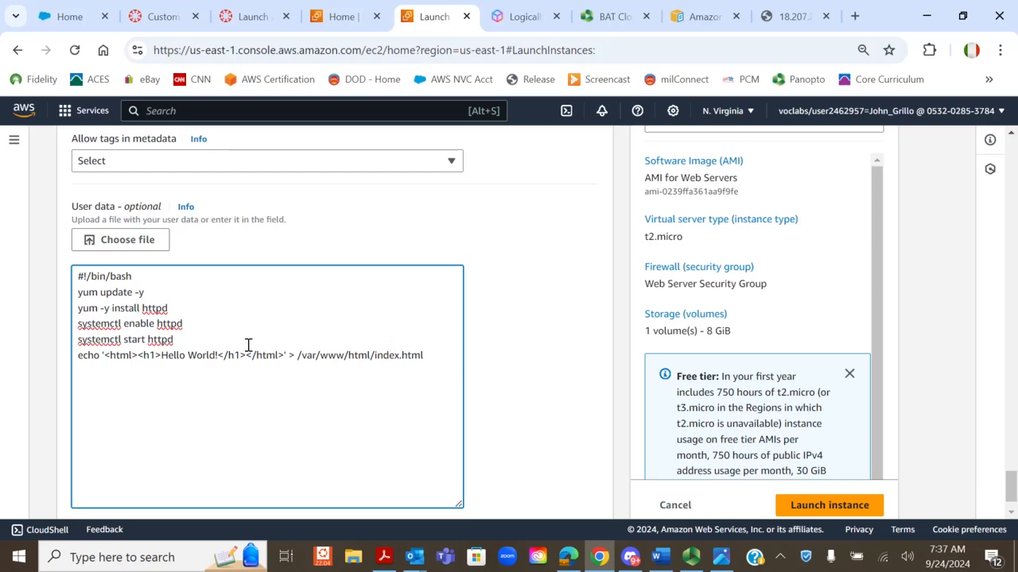
{"action": "type", "text": "2"}
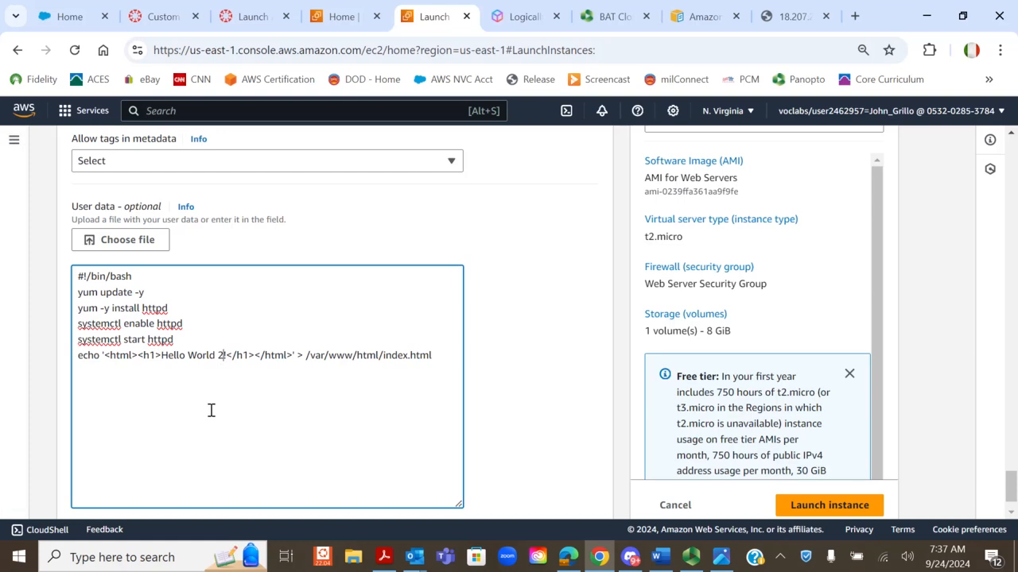
{"action": "type", "text": "!"}
{"action": "scroll", "coordinate": [287, 384], "scroll_direction": "down", "scroll_amount": 1}
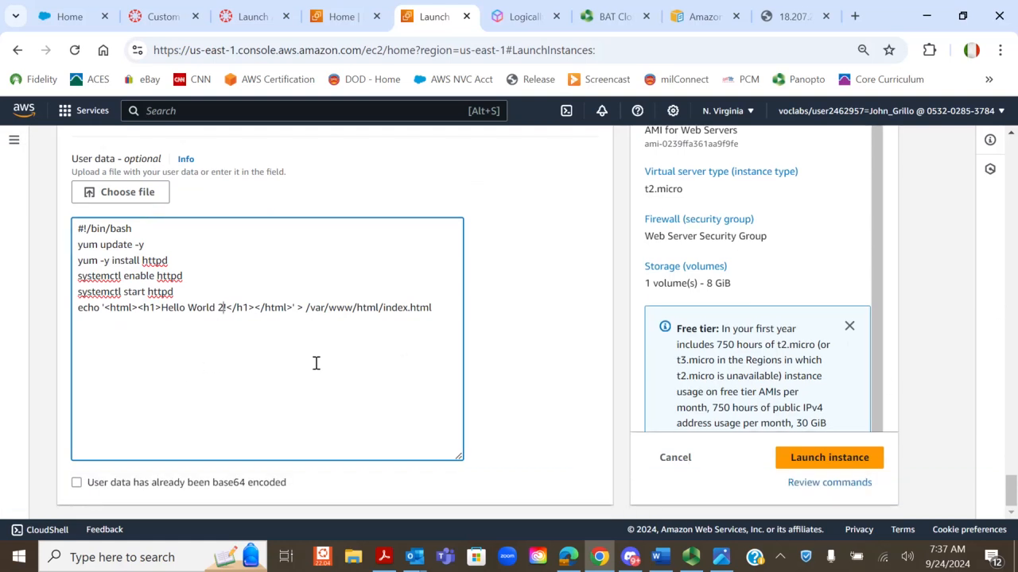
{"action": "left_click", "coordinate": [831, 461]}
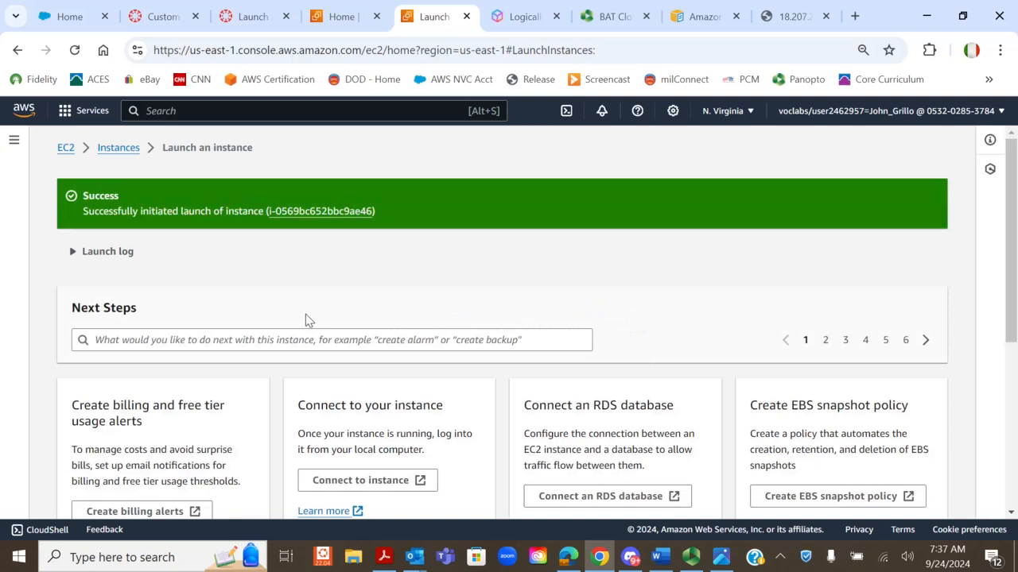
Step: Go to the refreshed EC2 instances list and check Web Server 2's state, status check and availability zone
{"action": "left_click", "coordinate": [119, 148]}
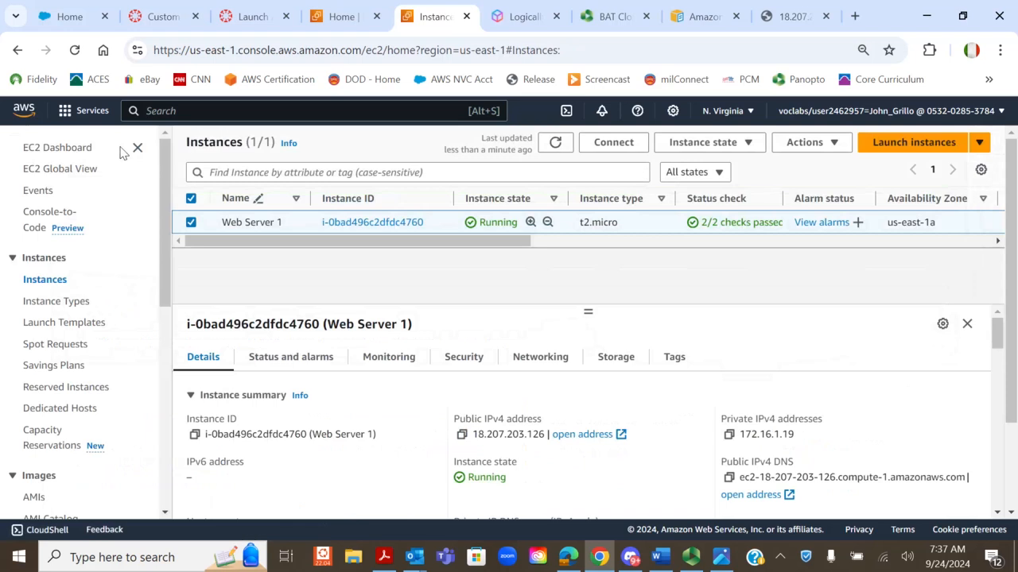
{"action": "left_click", "coordinate": [556, 143]}
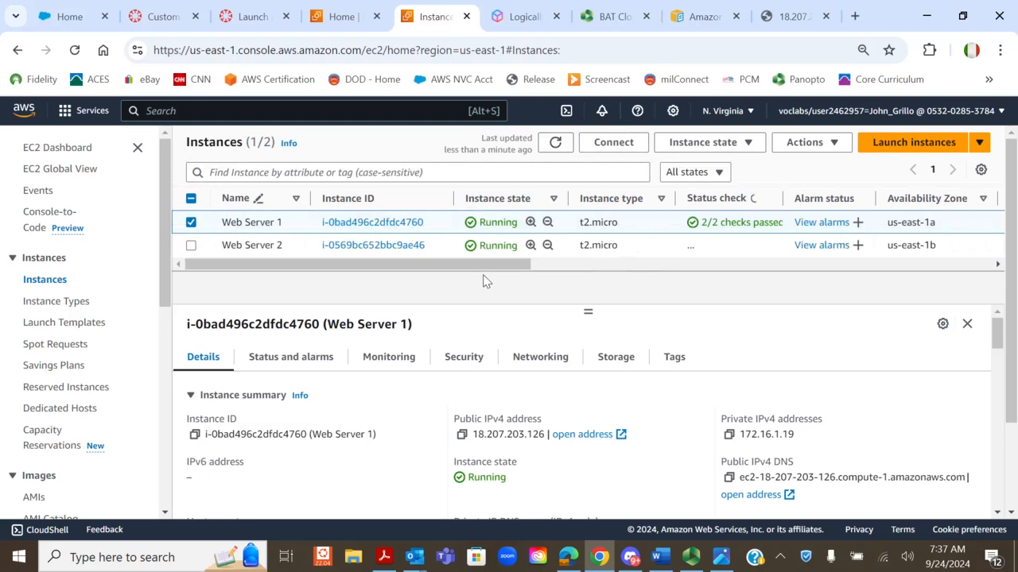
{"action": "mouse_move", "coordinate": [500, 275]}
{"action": "left_mouse_down"}
{"action": "mouse_move", "coordinate": [516, 276]}
{"action": "mouse_move", "coordinate": [430, 272]}
{"action": "mouse_move", "coordinate": [518, 282]}
{"action": "left_mouse_up"}
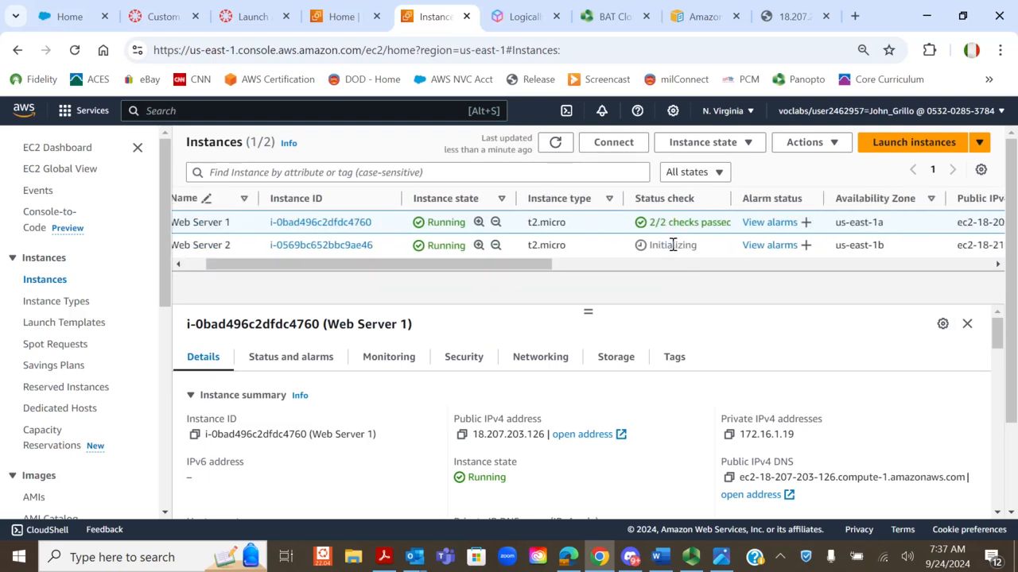
{"action": "left_click_drag", "start_coordinate": [482, 263], "coordinate": [566, 275]}
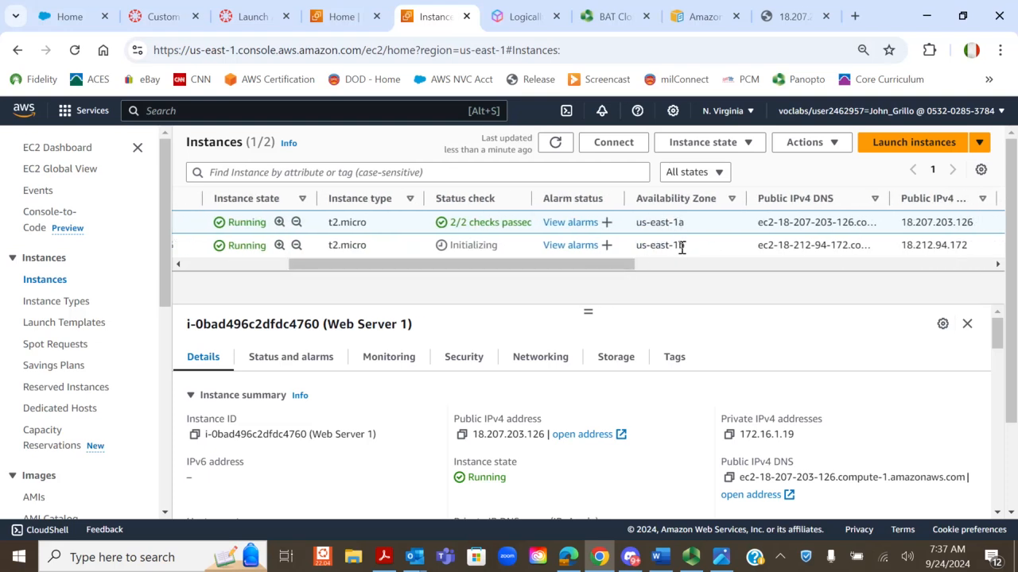
Step: Compare both web servers with the AWS architecture diagram, and check their public IPv4 addresses, security group and key name
{"action": "left_click", "coordinate": [721, 558]}
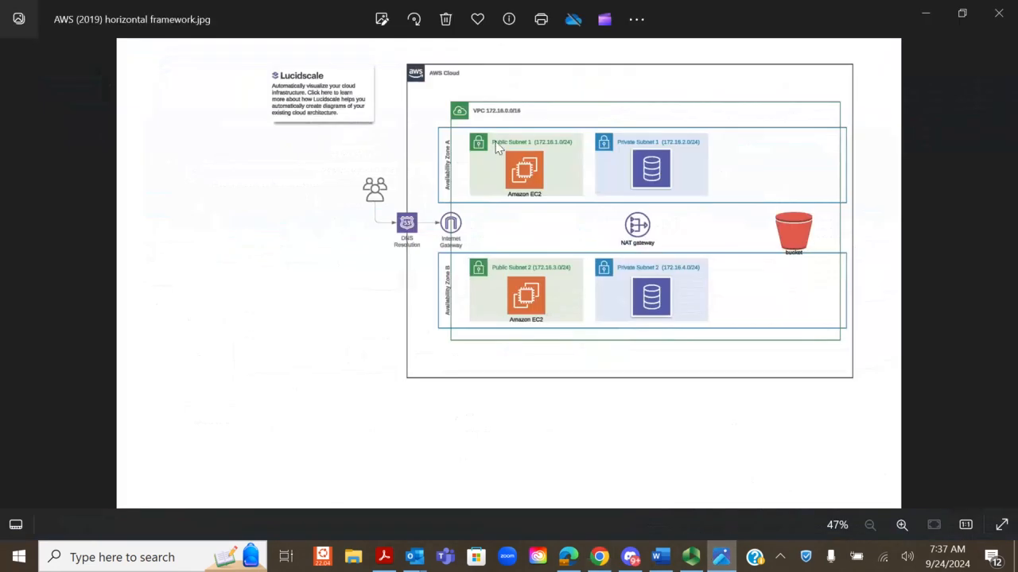
{"action": "left_click", "coordinate": [924, 15]}
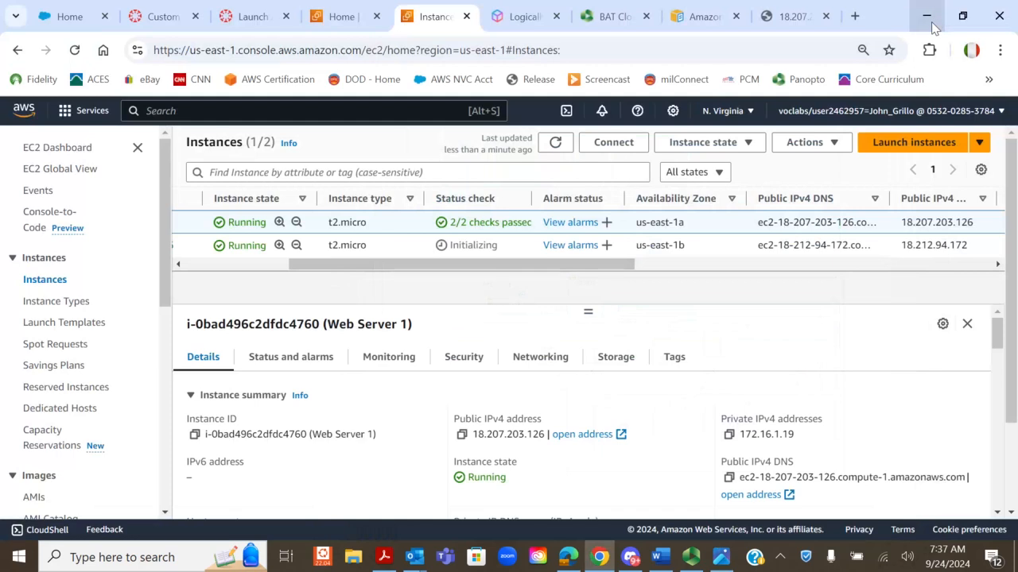
{"action": "left_click_drag", "start_coordinate": [612, 268], "coordinate": [749, 265]}
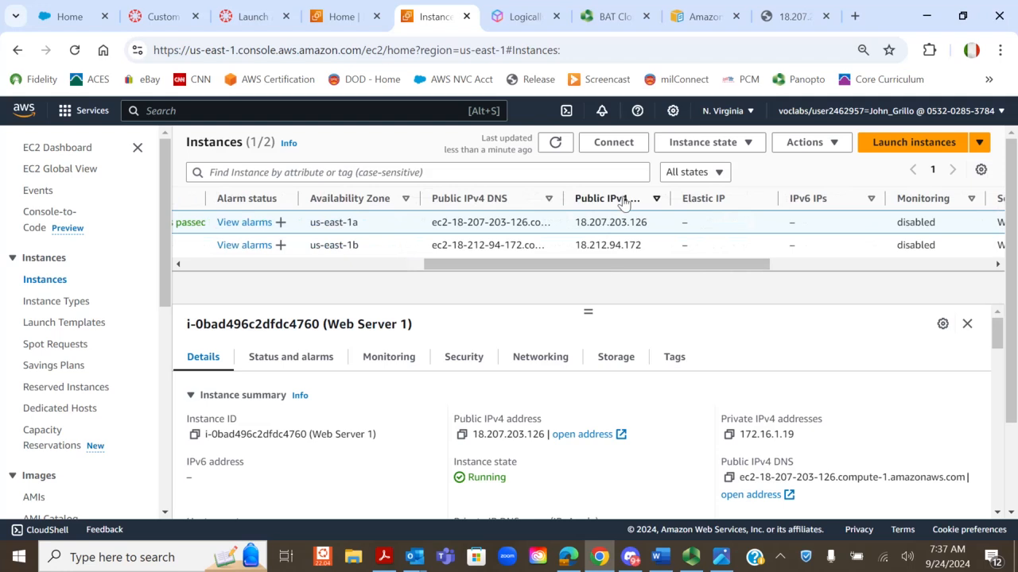
{"action": "mouse_move", "coordinate": [647, 268]}
{"action": "left_mouse_down"}
{"action": "mouse_move", "coordinate": [681, 270]}
{"action": "mouse_move", "coordinate": [651, 269]}
{"action": "left_mouse_up"}
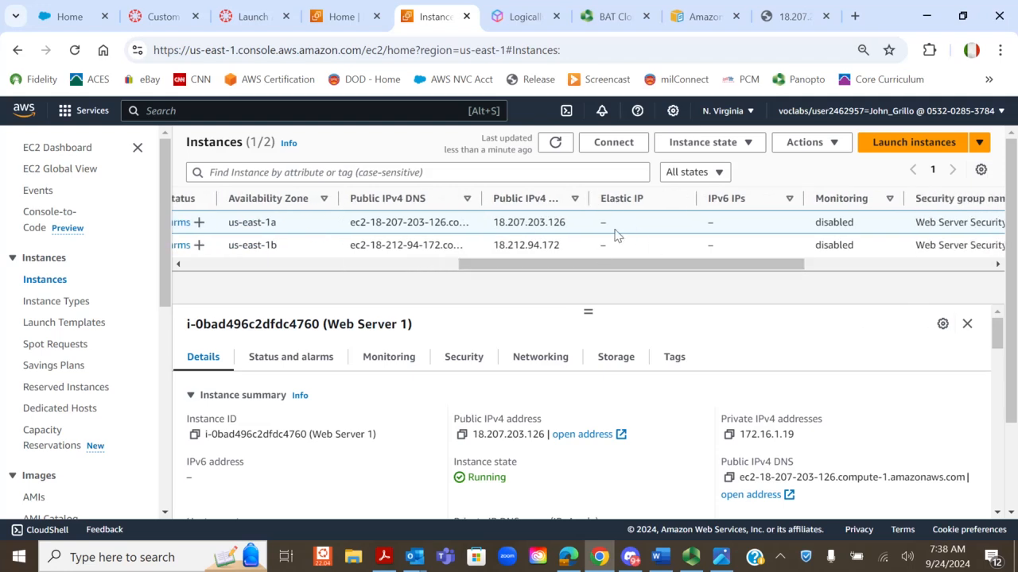
{"action": "left_click_drag", "start_coordinate": [618, 268], "coordinate": [727, 276]}
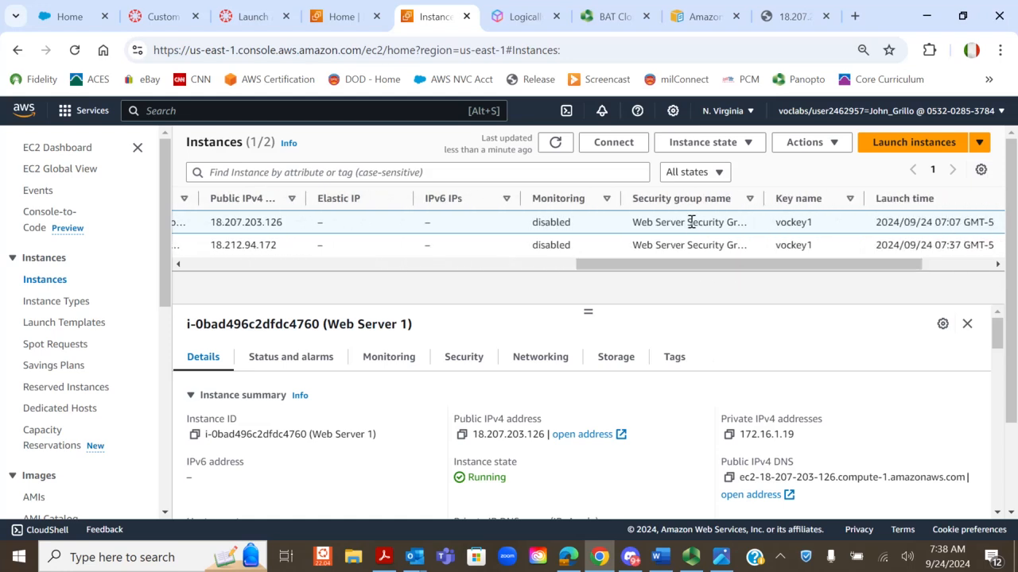
Step: Widen the Security group name column to show the full names, and switch the selection from Web Server 1 to Web Server 2
{"action": "left_click_drag", "start_coordinate": [763, 199], "coordinate": [773, 199]}
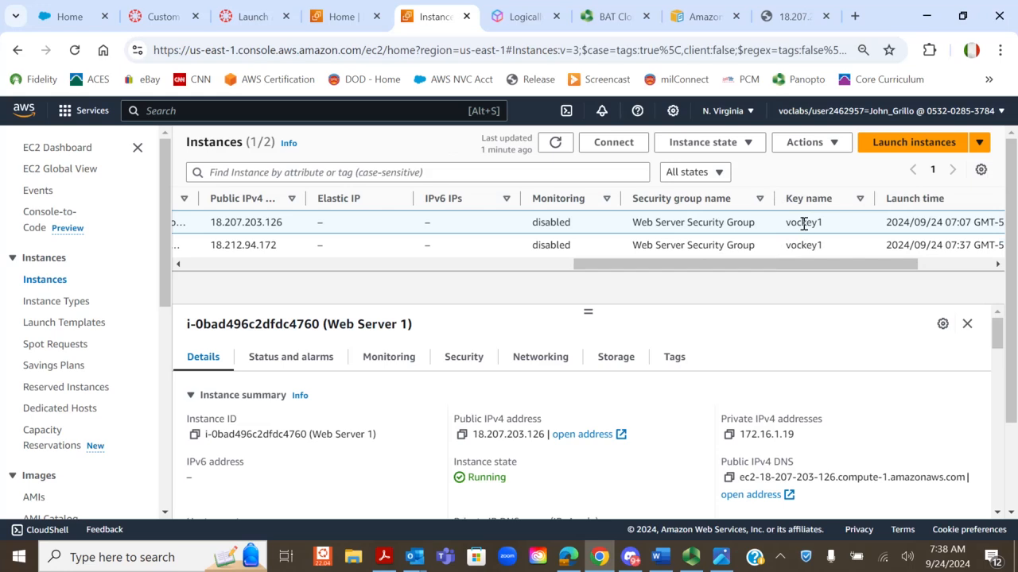
{"action": "left_click_drag", "start_coordinate": [800, 271], "coordinate": [437, 286]}
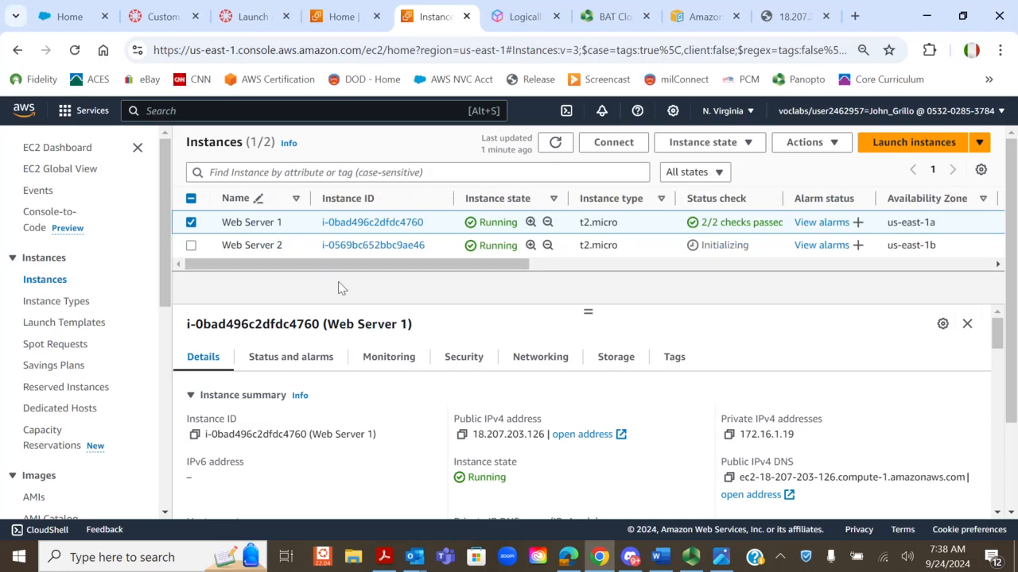
{"action": "left_click", "coordinate": [191, 223]}
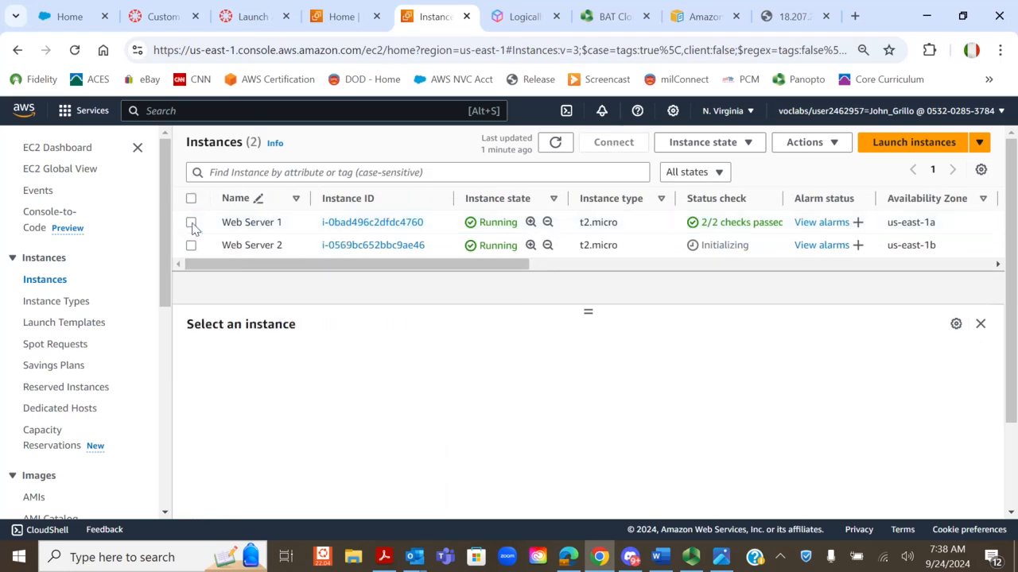
{"action": "left_click", "coordinate": [190, 245]}
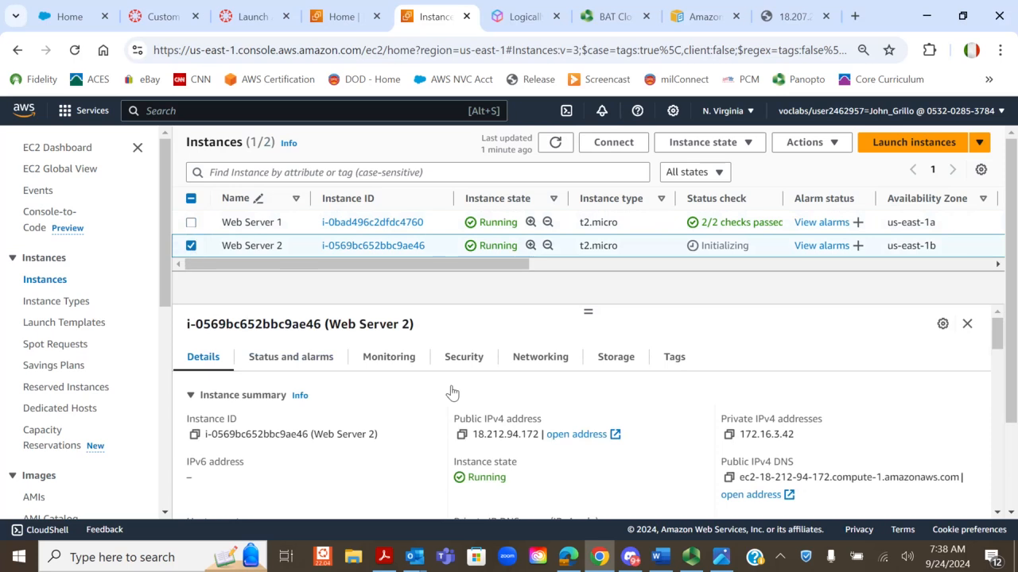
Step: Check Web Server 2's private IPv4 address in its details against the public subnets in the AWS architecture diagram
{"action": "scroll", "coordinate": [534, 411], "scroll_direction": "down", "scroll_amount": 2}
{"action": "scroll", "coordinate": [537, 419], "scroll_direction": "up", "scroll_amount": 3}
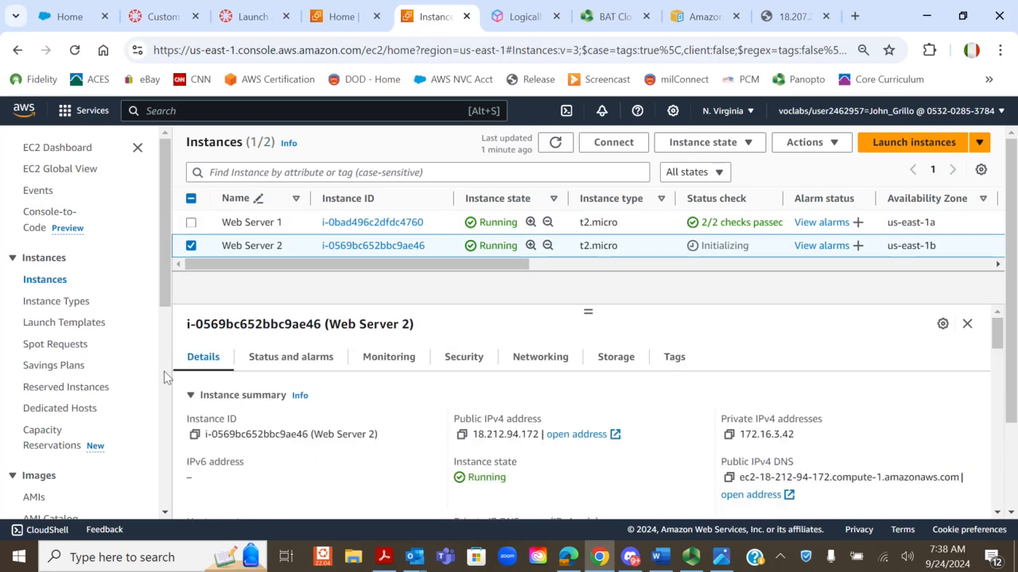
{"action": "scroll", "coordinate": [264, 397], "scroll_direction": "down", "scroll_amount": 2}
{"action": "scroll", "coordinate": [264, 397], "scroll_direction": "up", "scroll_amount": 2}
{"action": "left_click_drag", "start_coordinate": [771, 434], "coordinate": [803, 436]}
{"action": "left_click", "coordinate": [721, 558]}
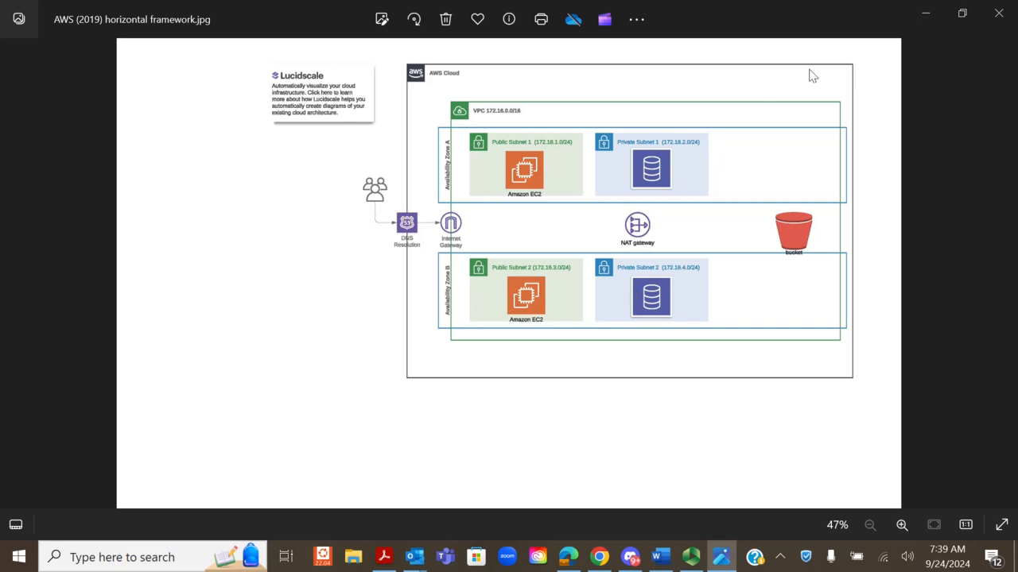
{"action": "left_click", "coordinate": [926, 14]}
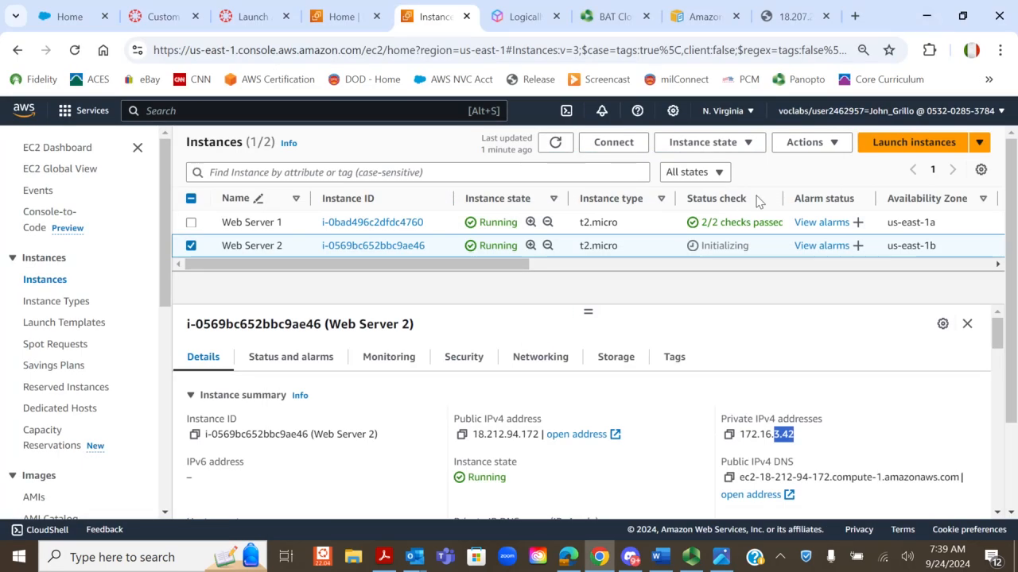
Step: Refresh the instances list and review the inbound and outbound security group rules of Web Server 2
{"action": "left_click", "coordinate": [554, 145]}
{"action": "left_click", "coordinate": [491, 357]}
{"action": "scroll", "coordinate": [493, 357], "scroll_direction": "down", "scroll_amount": 5}
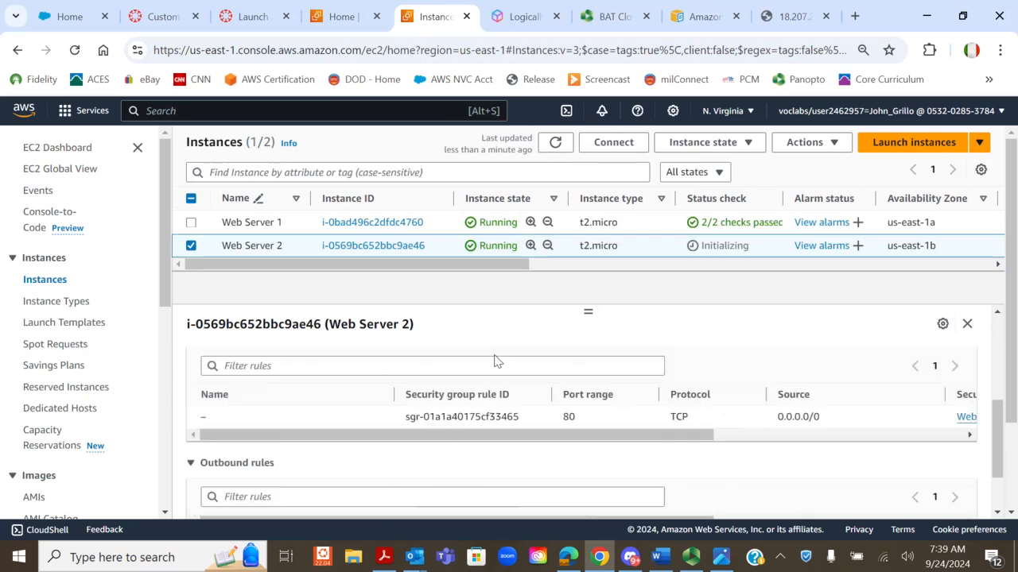
{"action": "scroll", "coordinate": [494, 361], "scroll_direction": "up", "scroll_amount": 1}
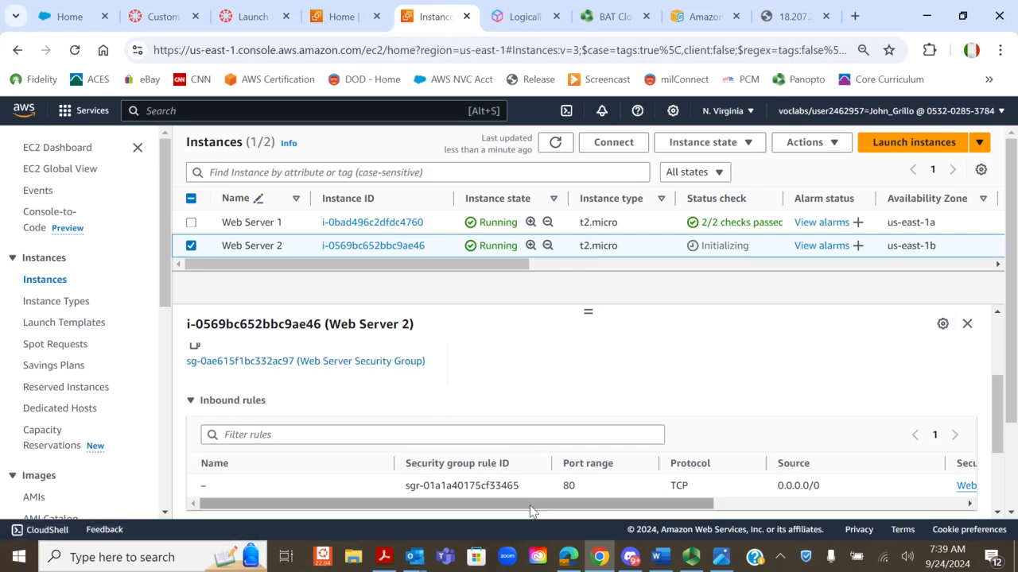
{"action": "left_click_drag", "start_coordinate": [529, 505], "coordinate": [567, 504]}
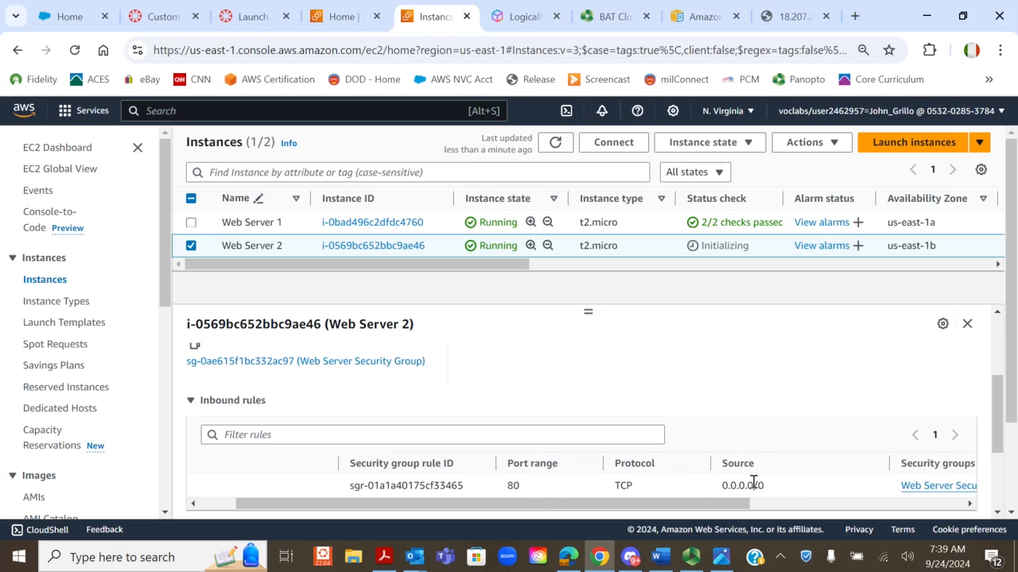
{"action": "scroll", "coordinate": [724, 504], "scroll_direction": "right", "scroll_amount": 3}
{"action": "scroll", "coordinate": [439, 513], "scroll_direction": "left", "scroll_amount": 5}
{"action": "scroll", "coordinate": [385, 390], "scroll_direction": "down", "scroll_amount": 5}
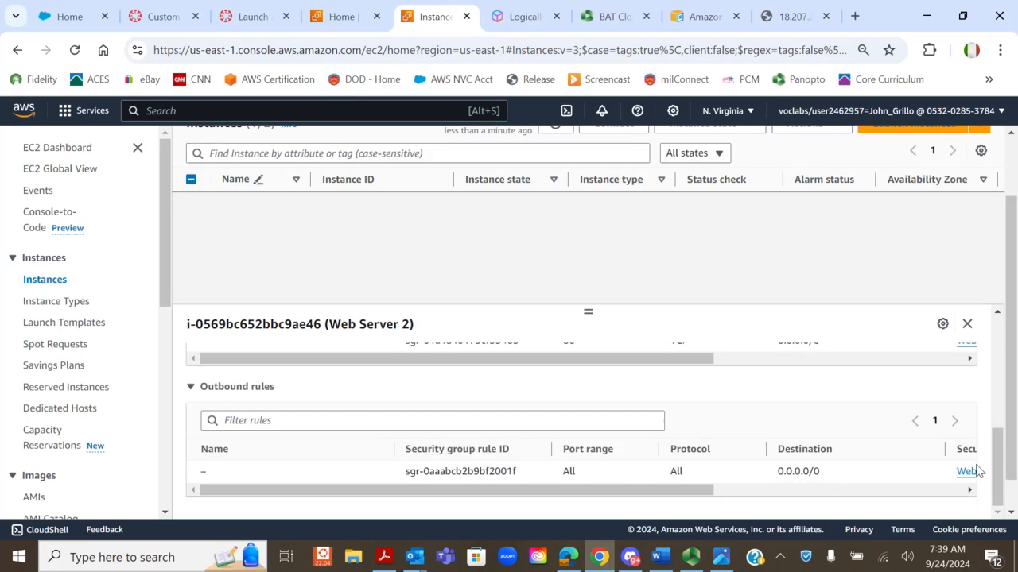
{"action": "left_click_drag", "start_coordinate": [488, 501], "coordinate": [246, 502]}
{"action": "scroll", "coordinate": [371, 379], "scroll_direction": "up", "scroll_amount": 5}
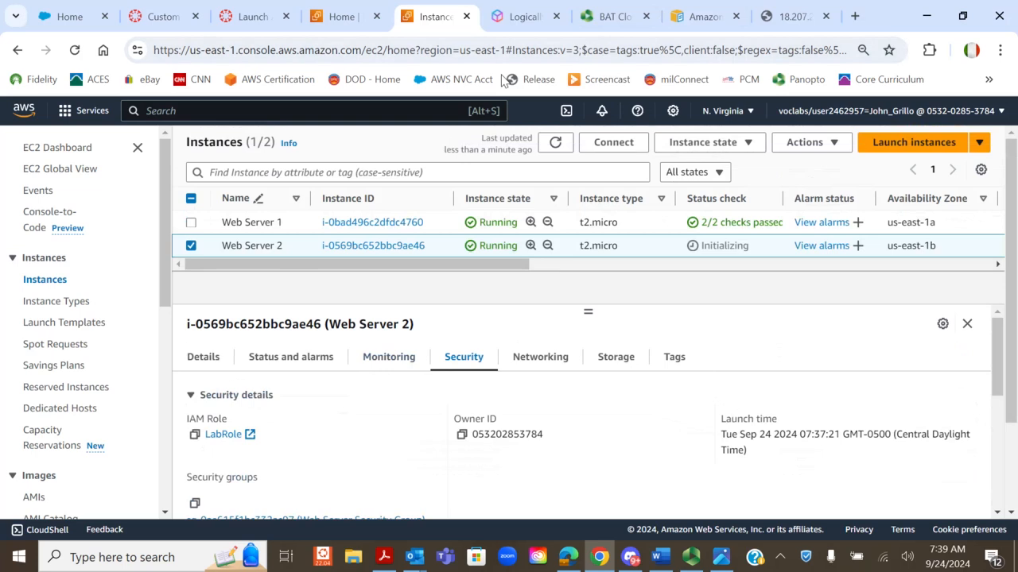
Step: Refresh the instances list to recheck Web Server 2's status check, and copy its public IPv4 address from the instance details
{"action": "left_click", "coordinate": [554, 146]}
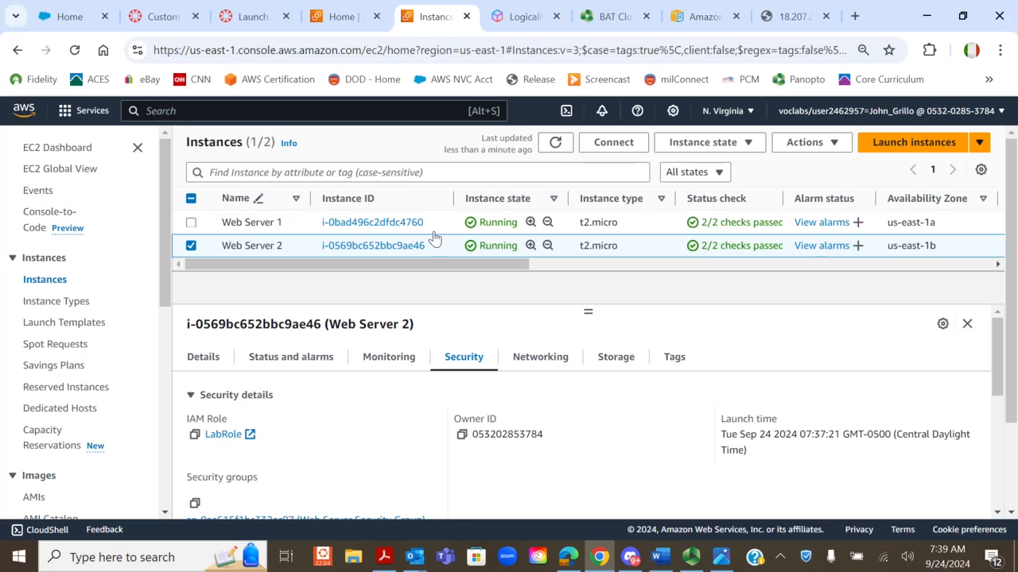
{"action": "left_click", "coordinate": [209, 361]}
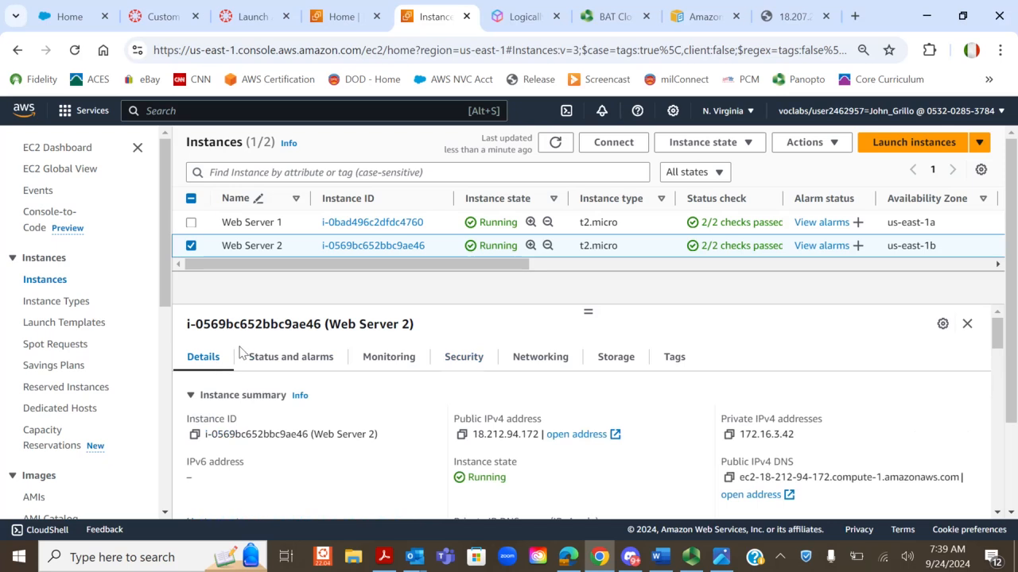
{"action": "left_click", "coordinate": [461, 438]}
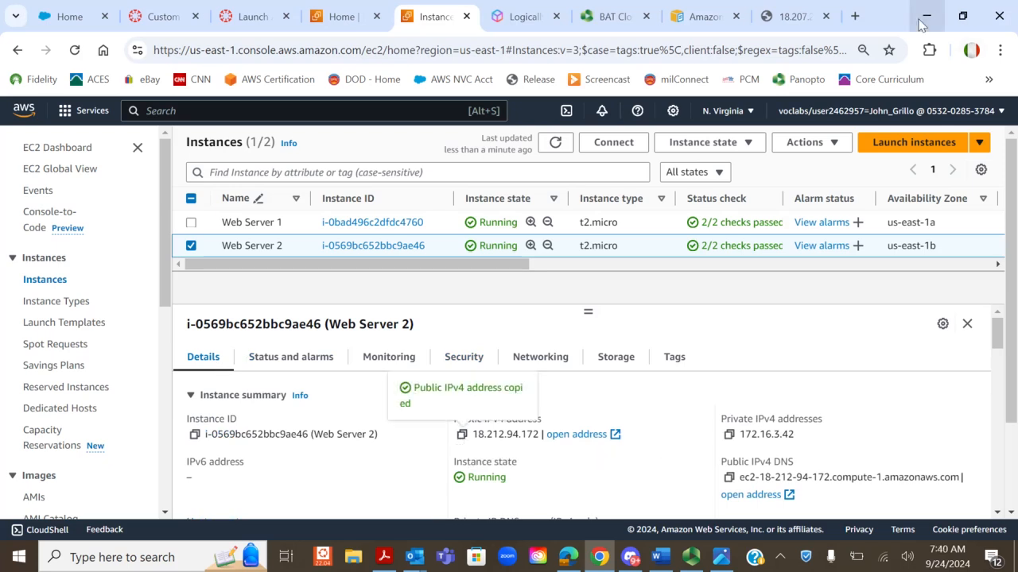
Step: Load the copied address 18.212.94.172 in a new browser tab and highlight the heading of the page it serves
{"action": "left_click", "coordinate": [854, 16]}
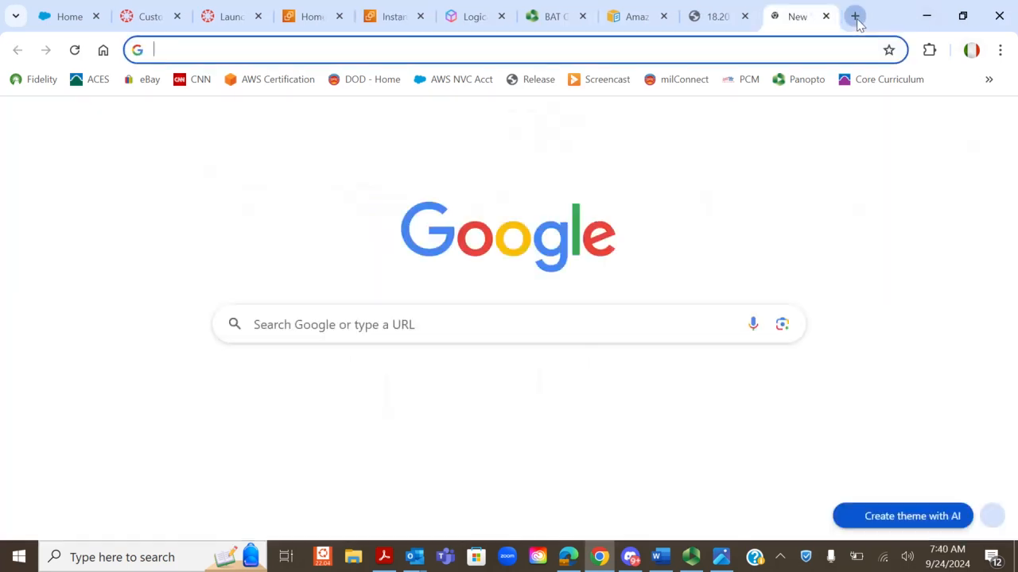
{"action": "right_click", "coordinate": [225, 54]}
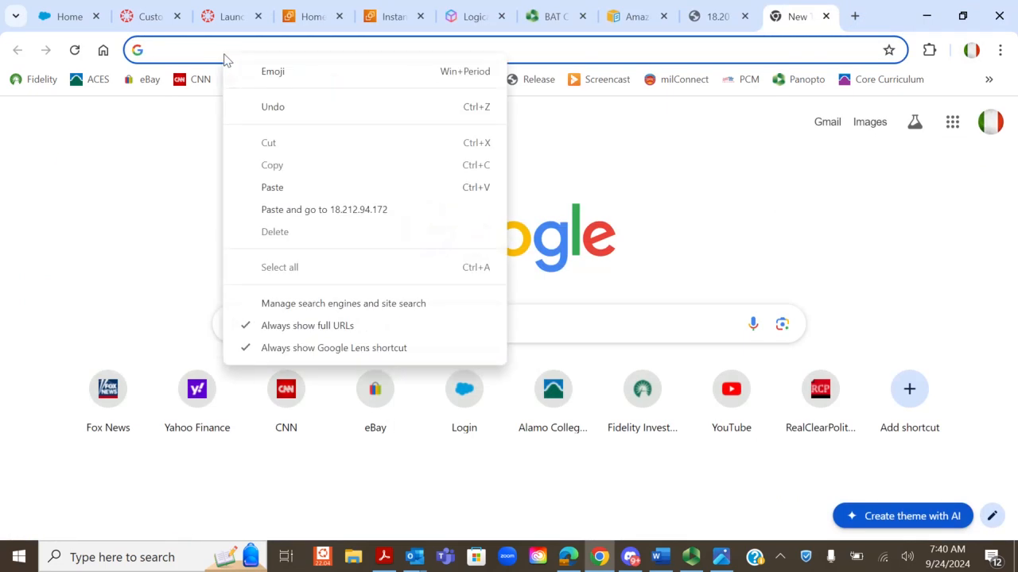
{"action": "left_click", "coordinate": [267, 194]}
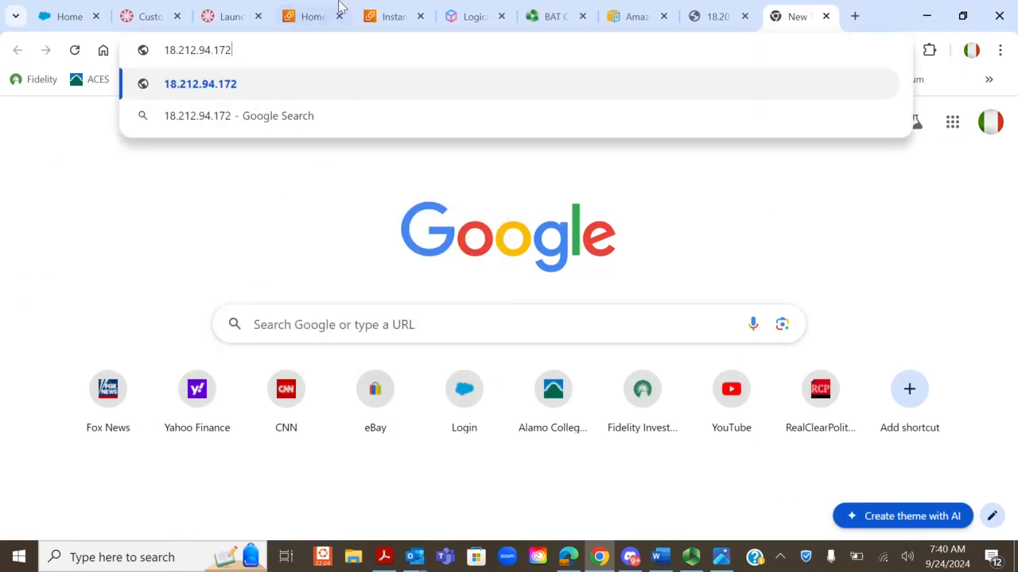
{"action": "key", "text": "Return"}
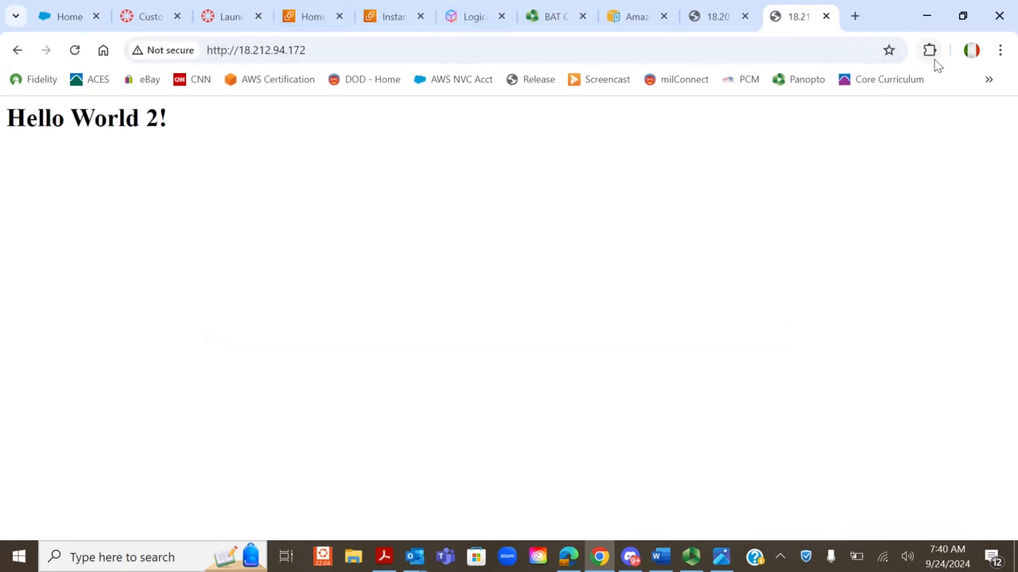
{"action": "left_click_drag", "start_coordinate": [8, 117], "coordinate": [206, 119]}
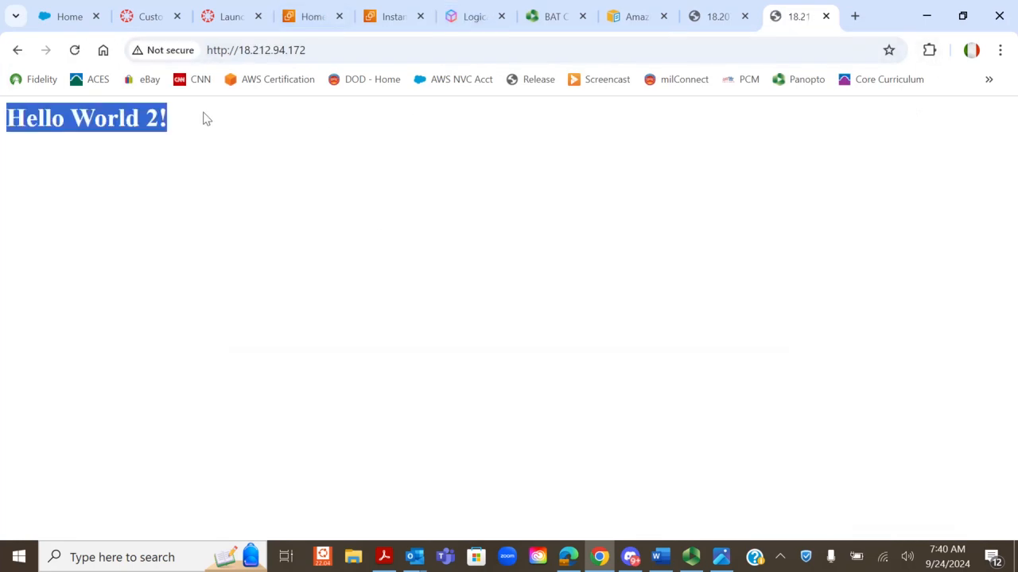
Step: Compare the page headings served by Web Server 1 and Web Server 2, and bring up the AWS architecture diagram
{"action": "left_click", "coordinate": [705, 18]}
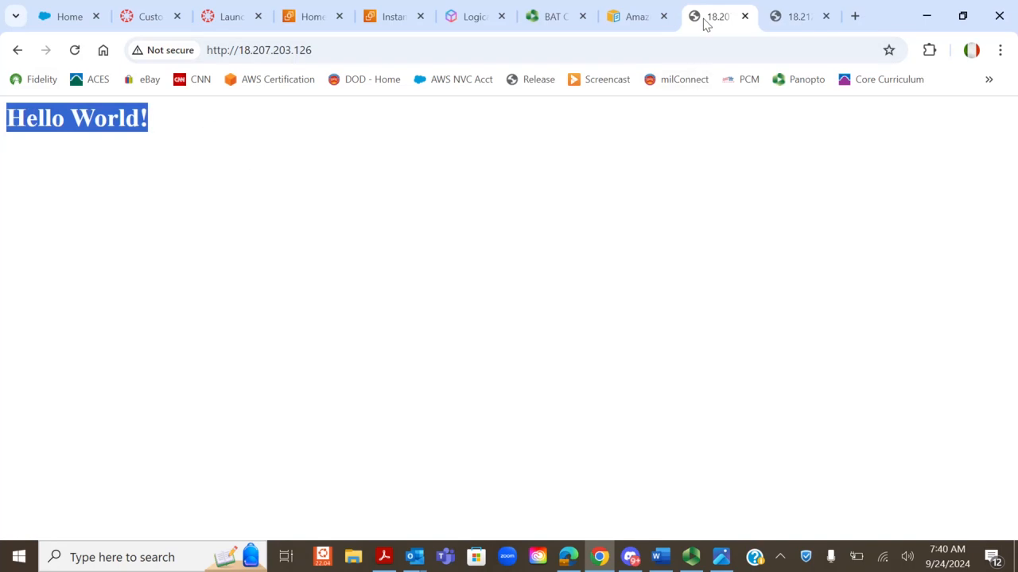
{"action": "left_click", "coordinate": [103, 120]}
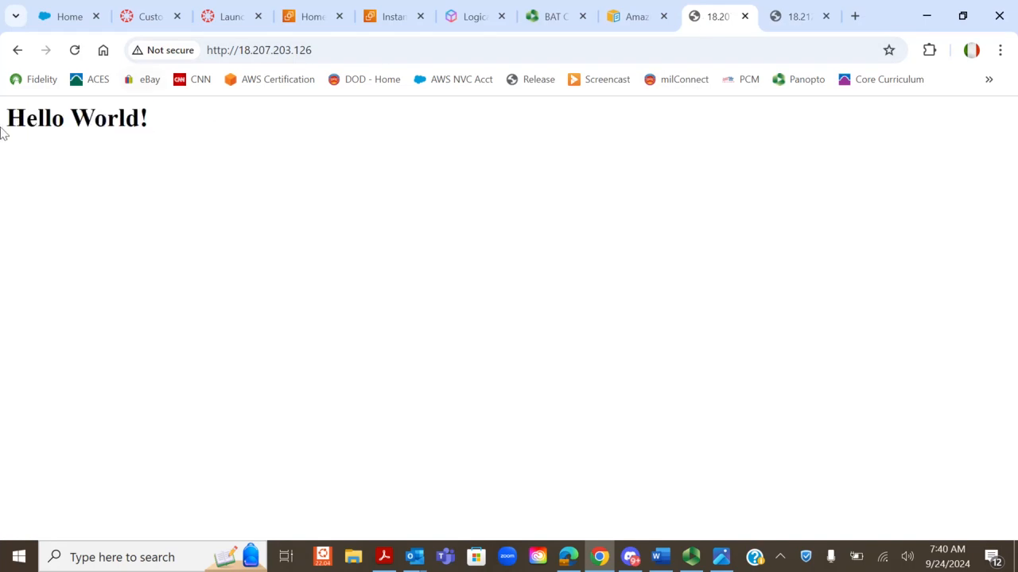
{"action": "left_click_drag", "start_coordinate": [5, 119], "coordinate": [154, 141]}
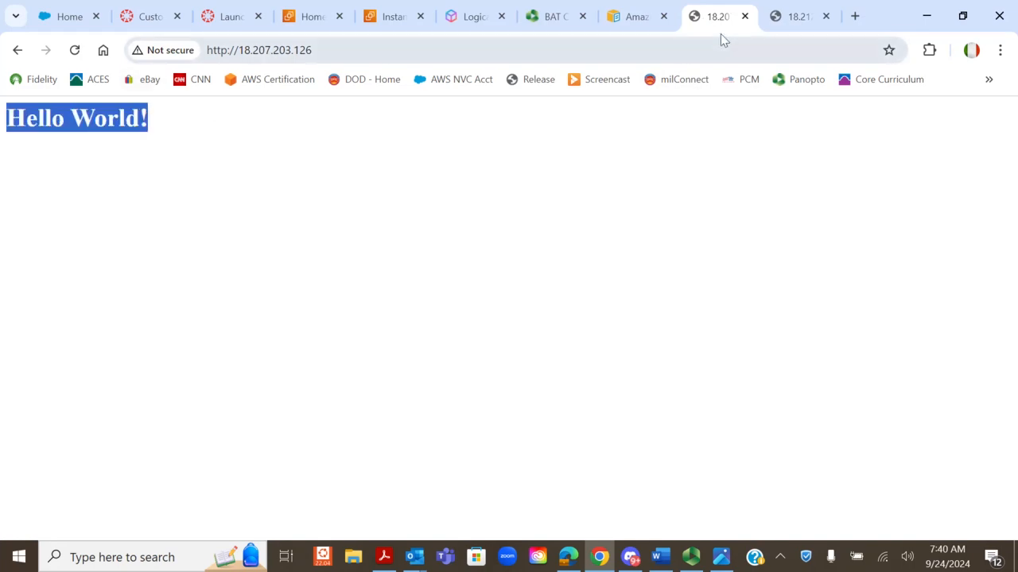
{"action": "left_click", "coordinate": [805, 24]}
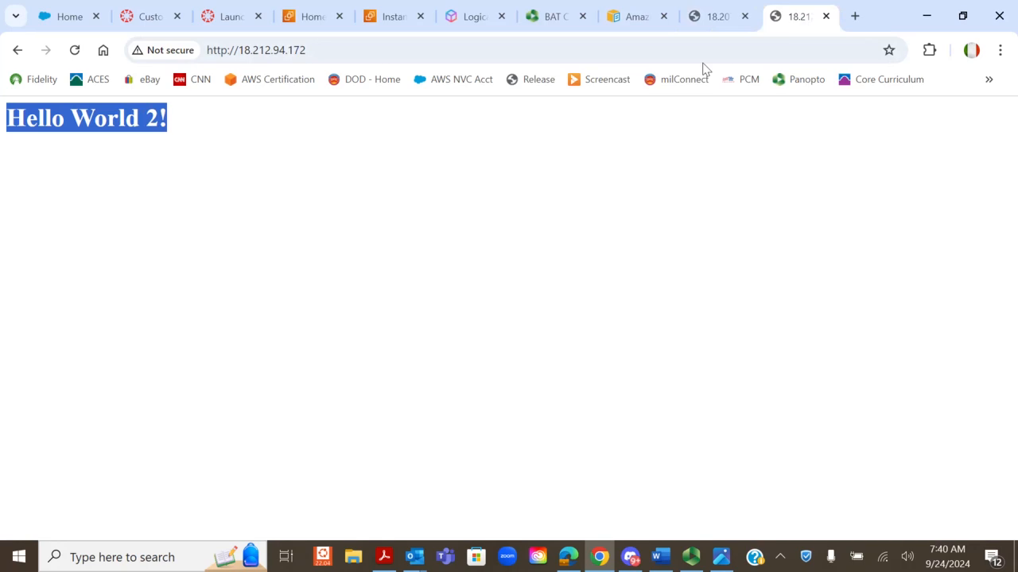
{"action": "left_click", "coordinate": [720, 26]}
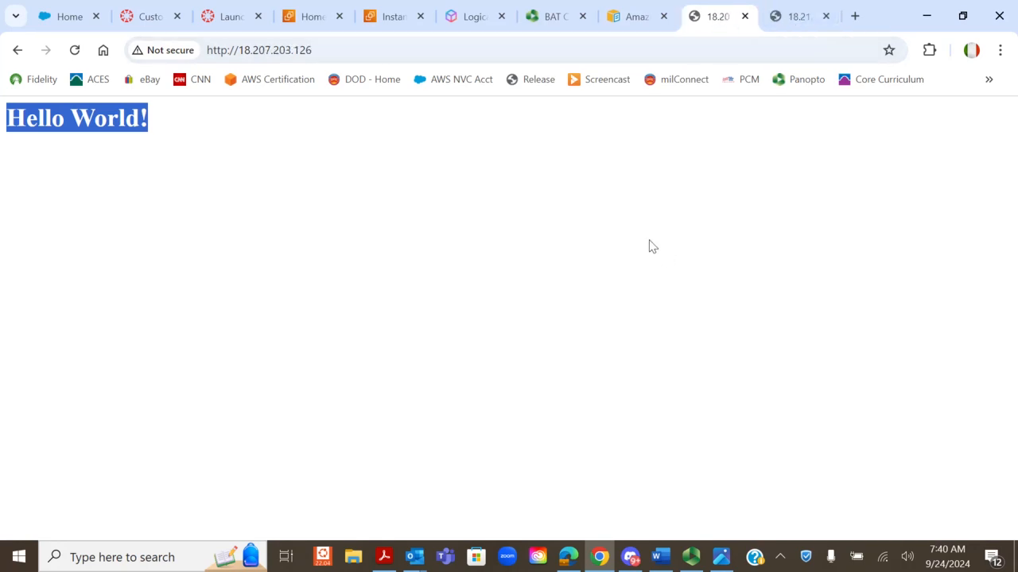
{"action": "mouse_move", "coordinate": [714, 567]}
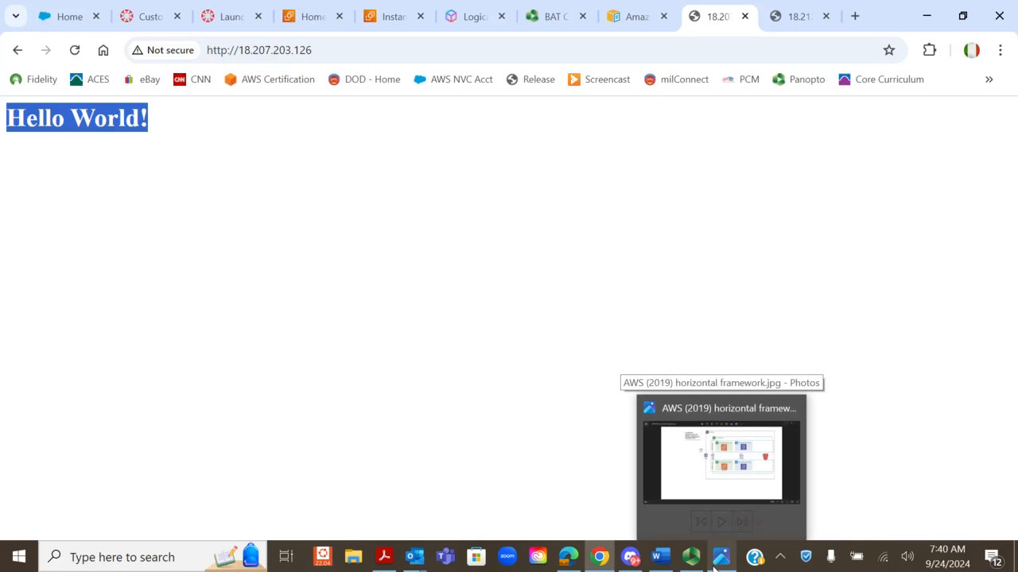
{"action": "left_click", "coordinate": [714, 566]}
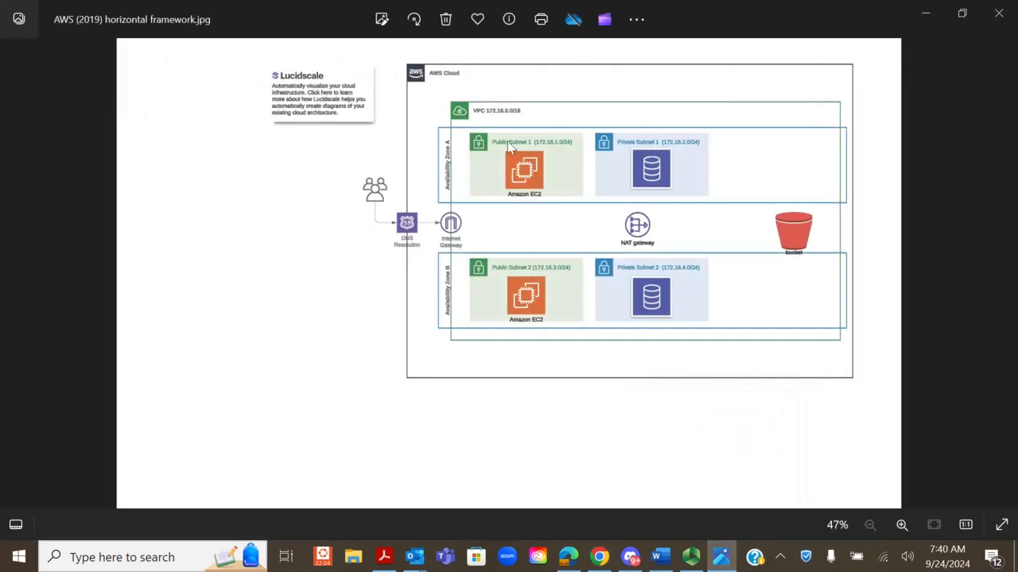